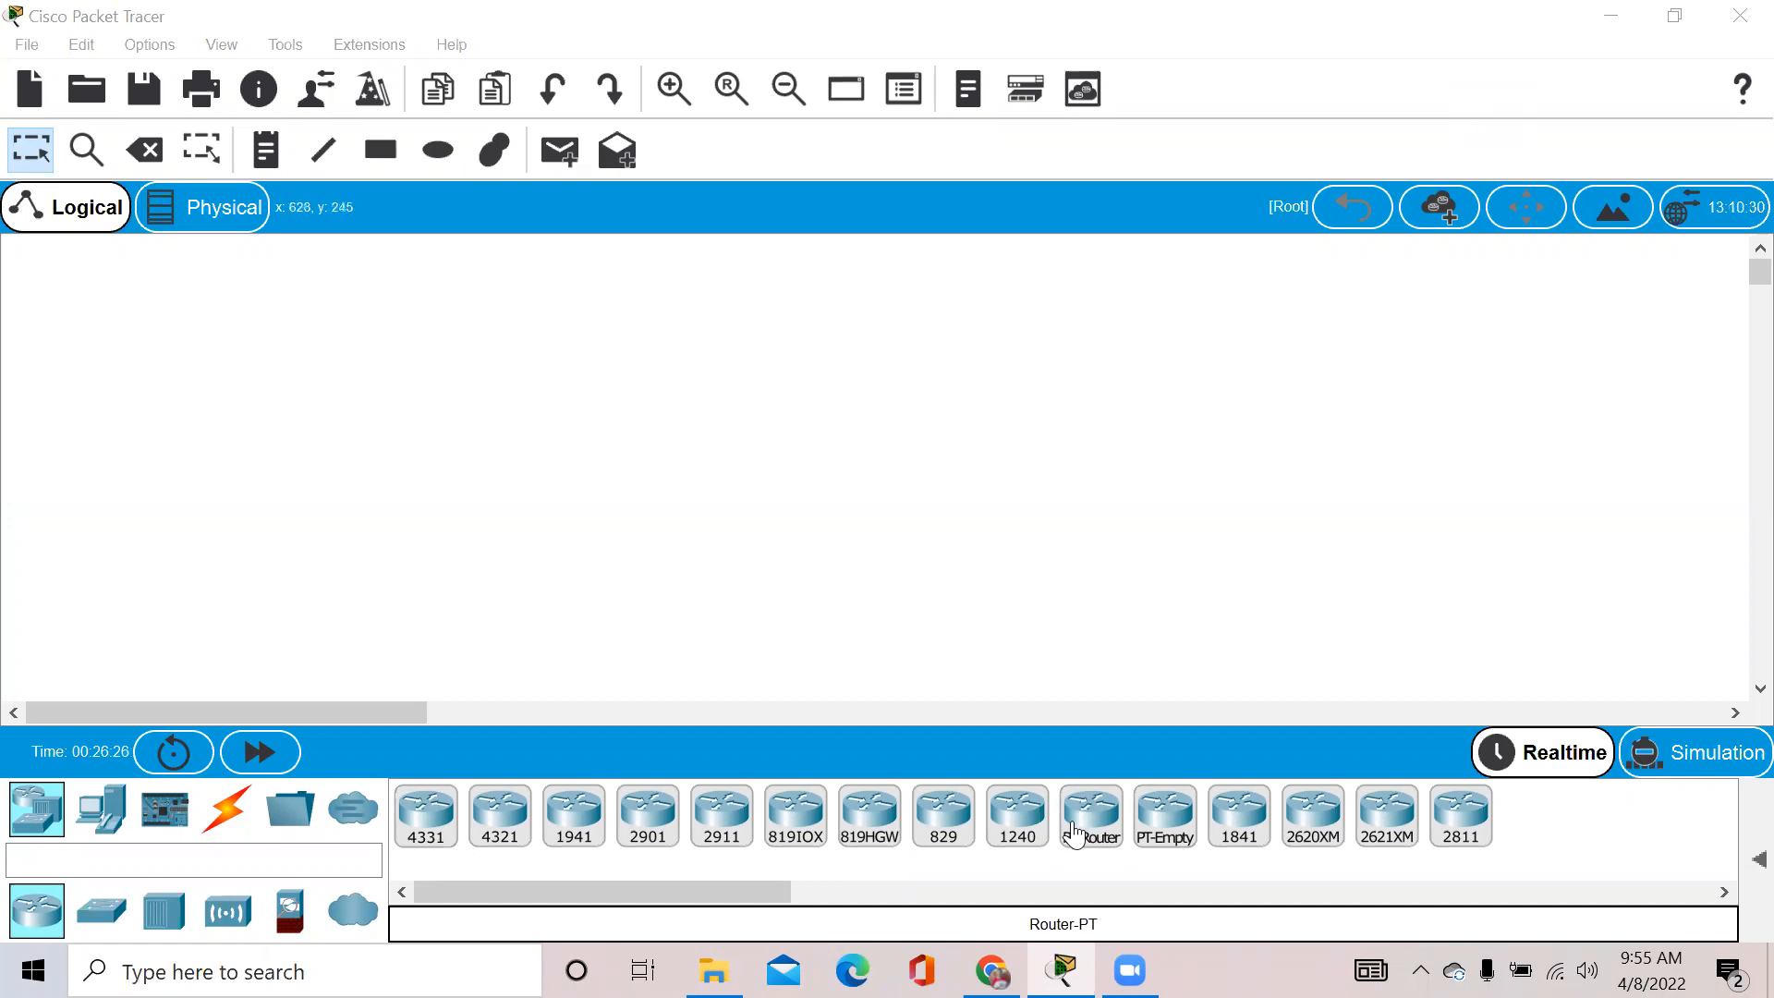
# Drag a generic PT-Router onto the empty logical workspace, creating Router2
pyautogui.moveTo(1073, 834); pyautogui.dragTo(791, 482)
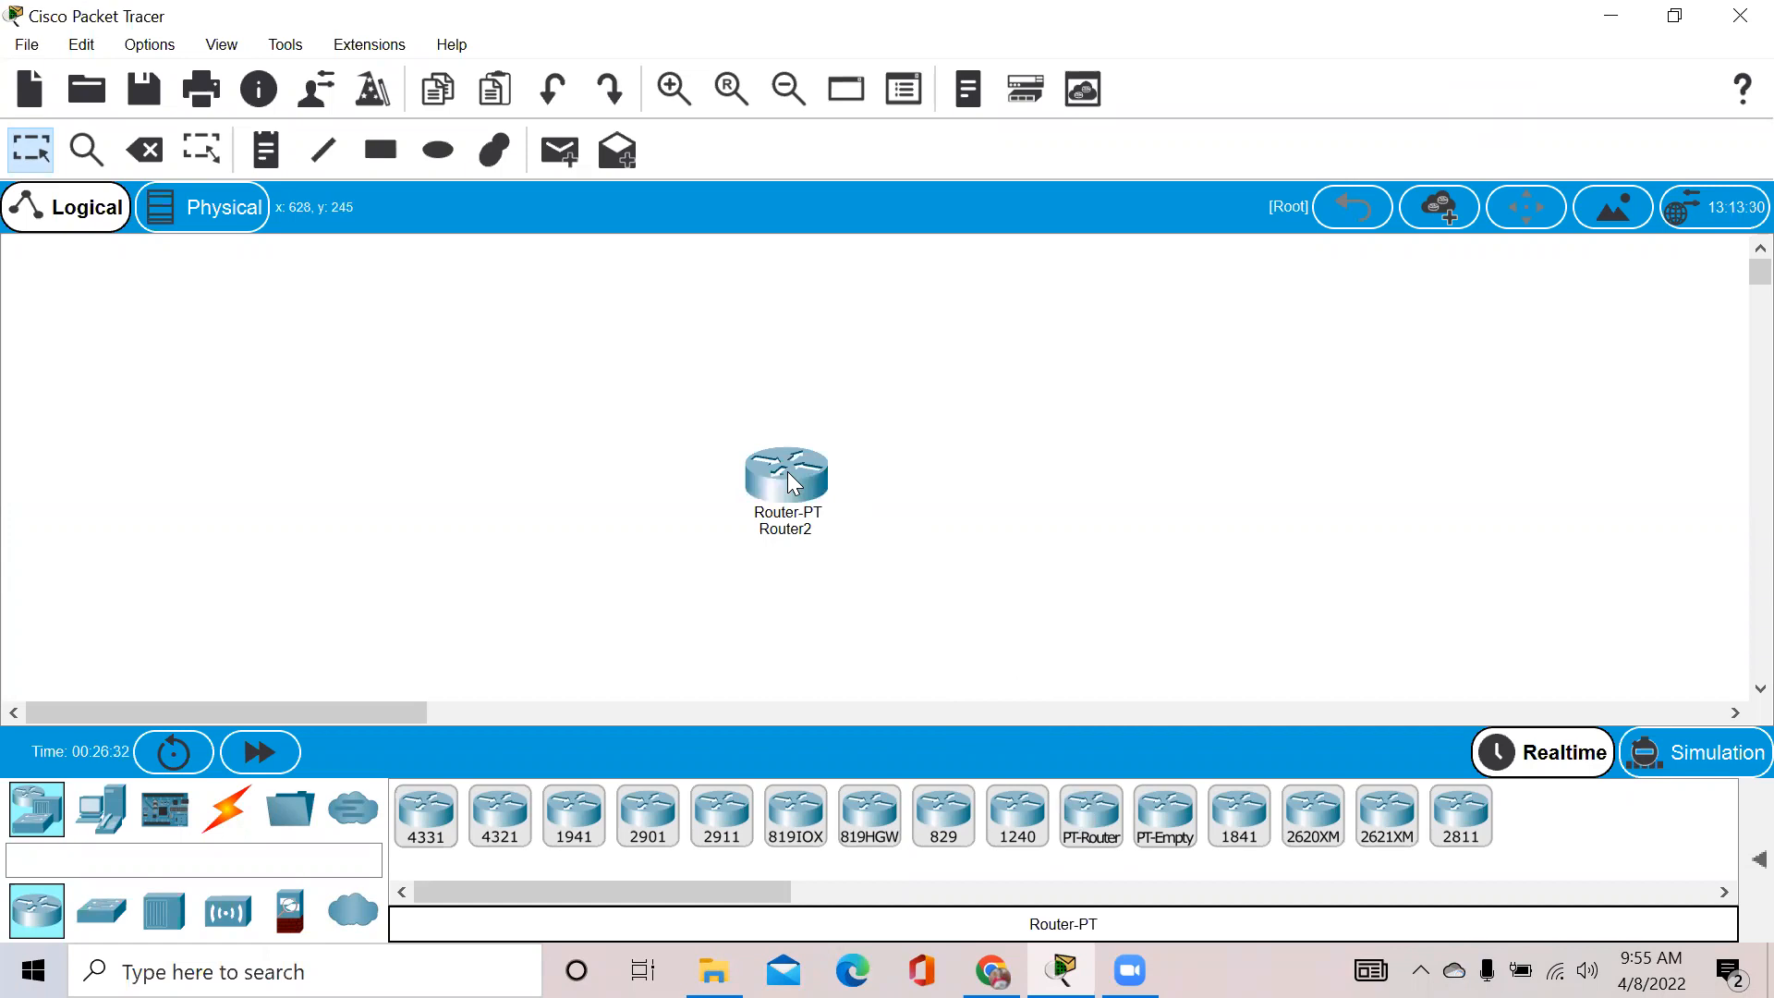
# Open Router2's device window, zoom out to the full chassis, power-cycle the router and maximize the window
pyautogui.click(793, 482)
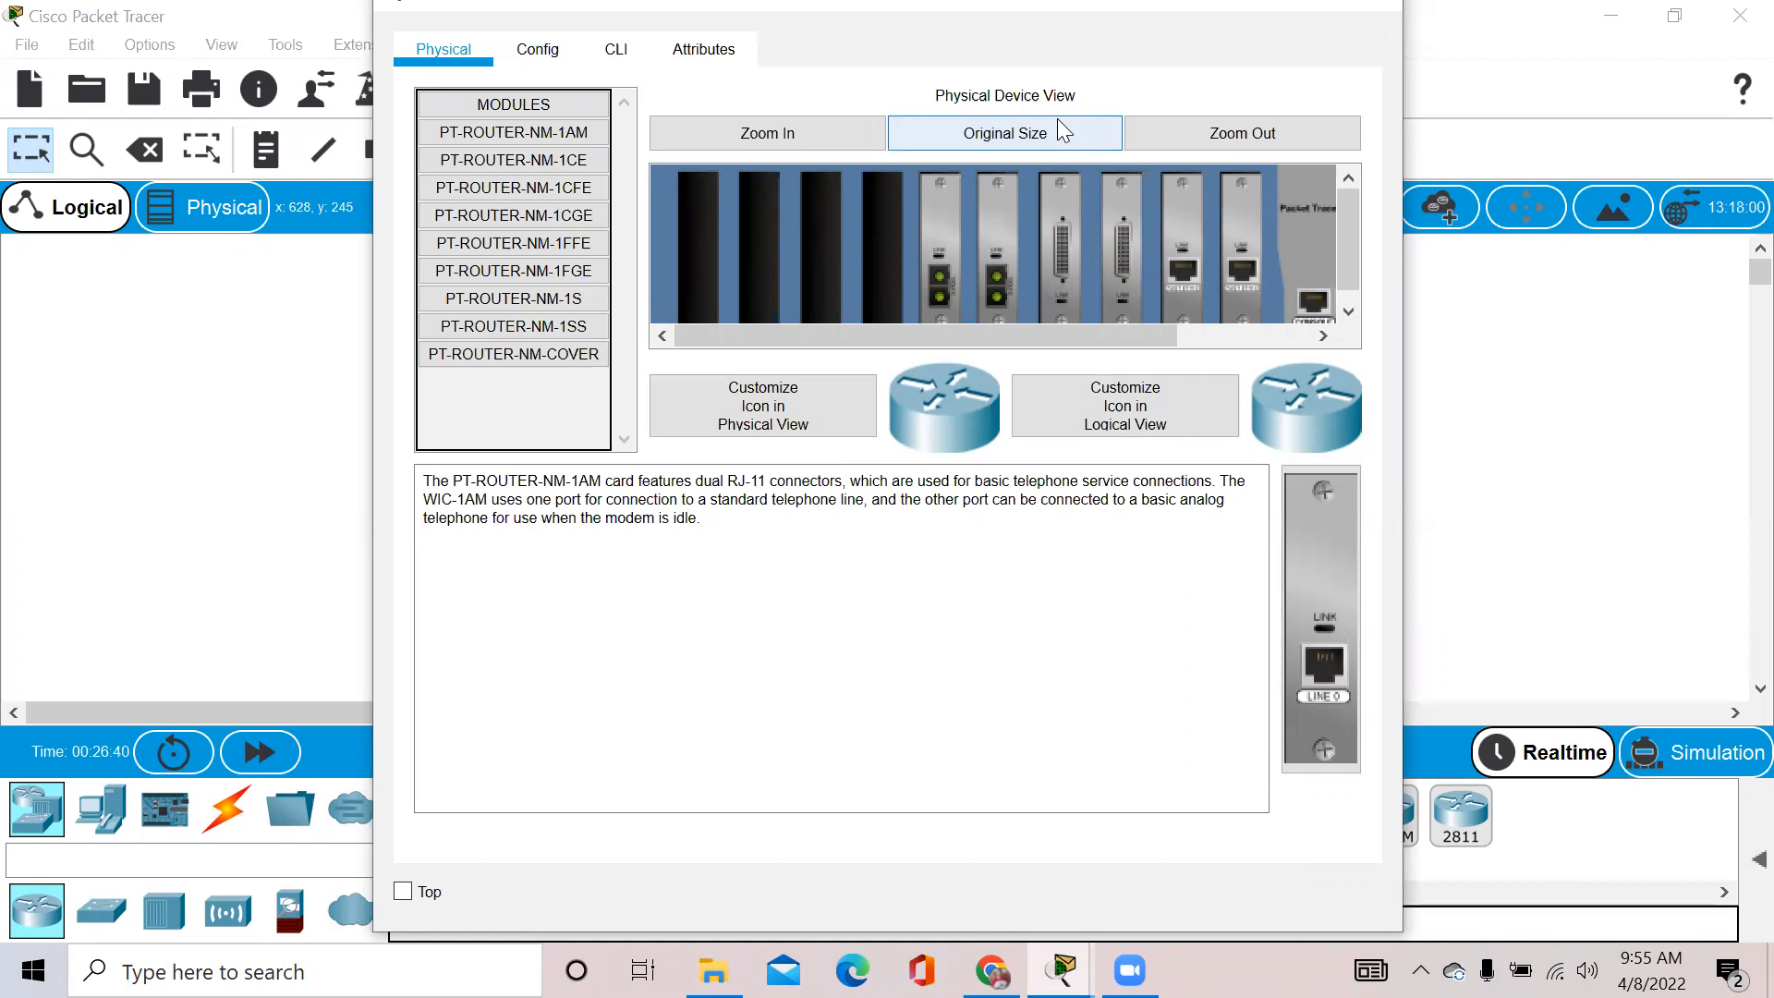
pyautogui.click(1284, 137)
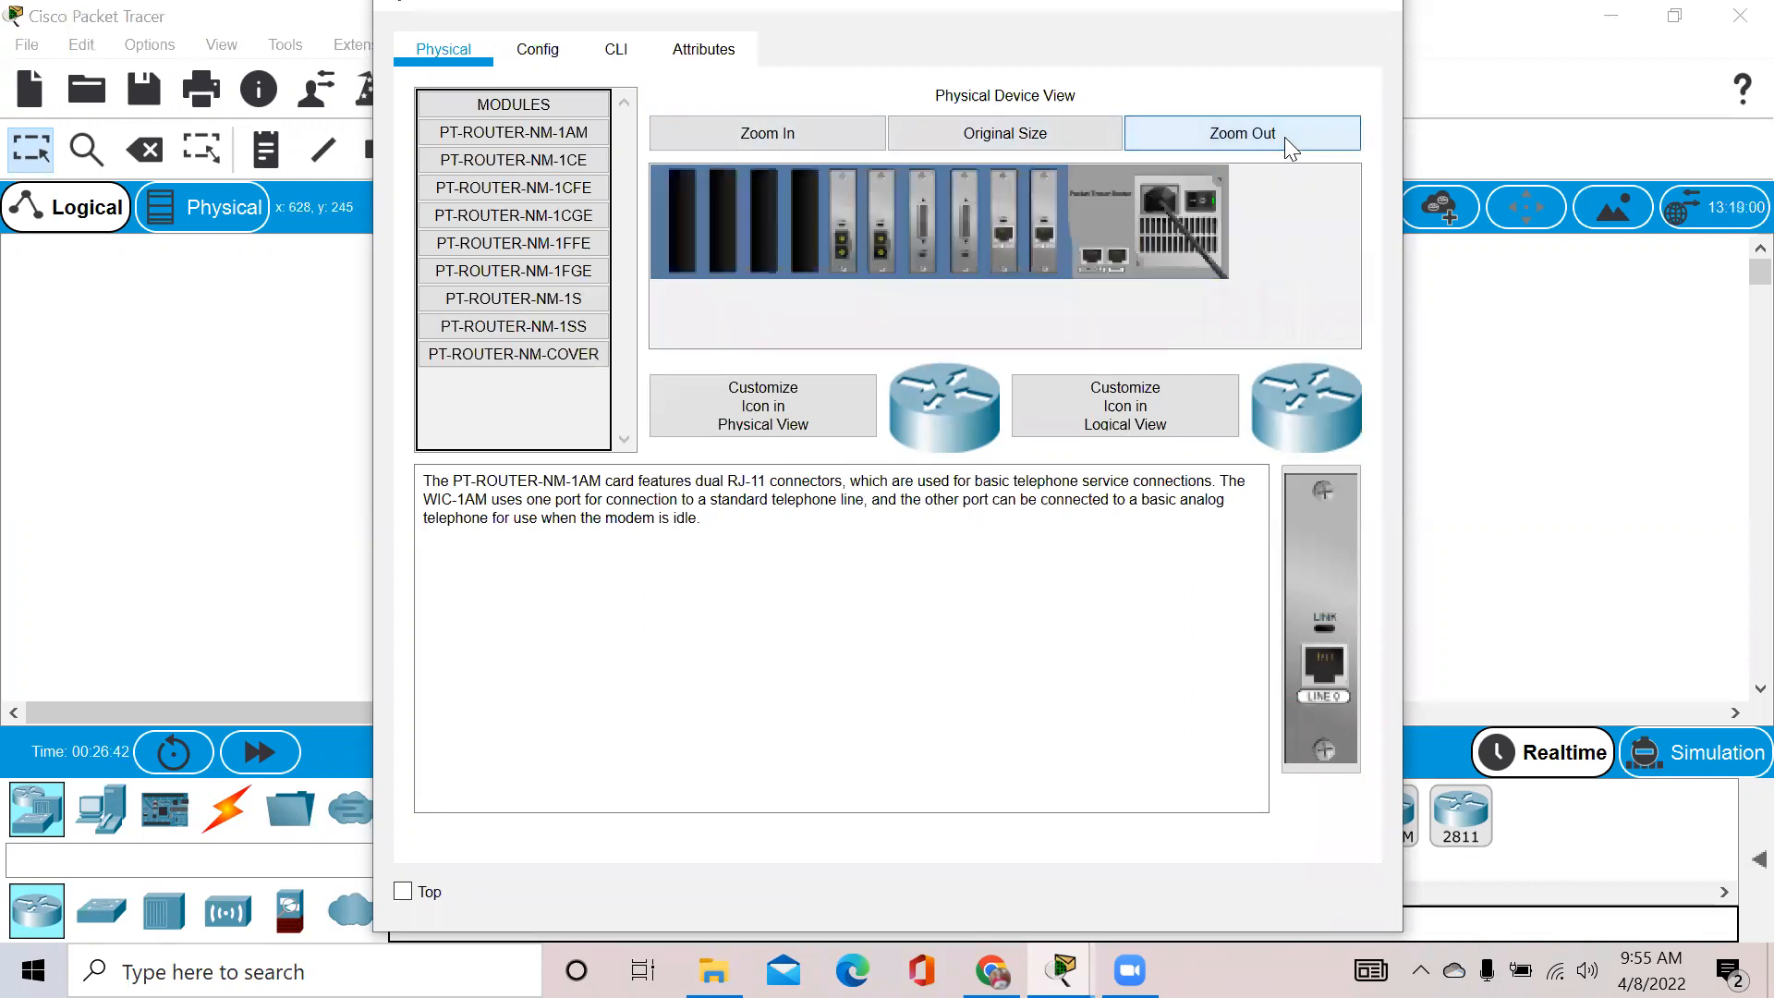
pyautogui.click(1206, 199)
pyautogui.click(1208, 203)
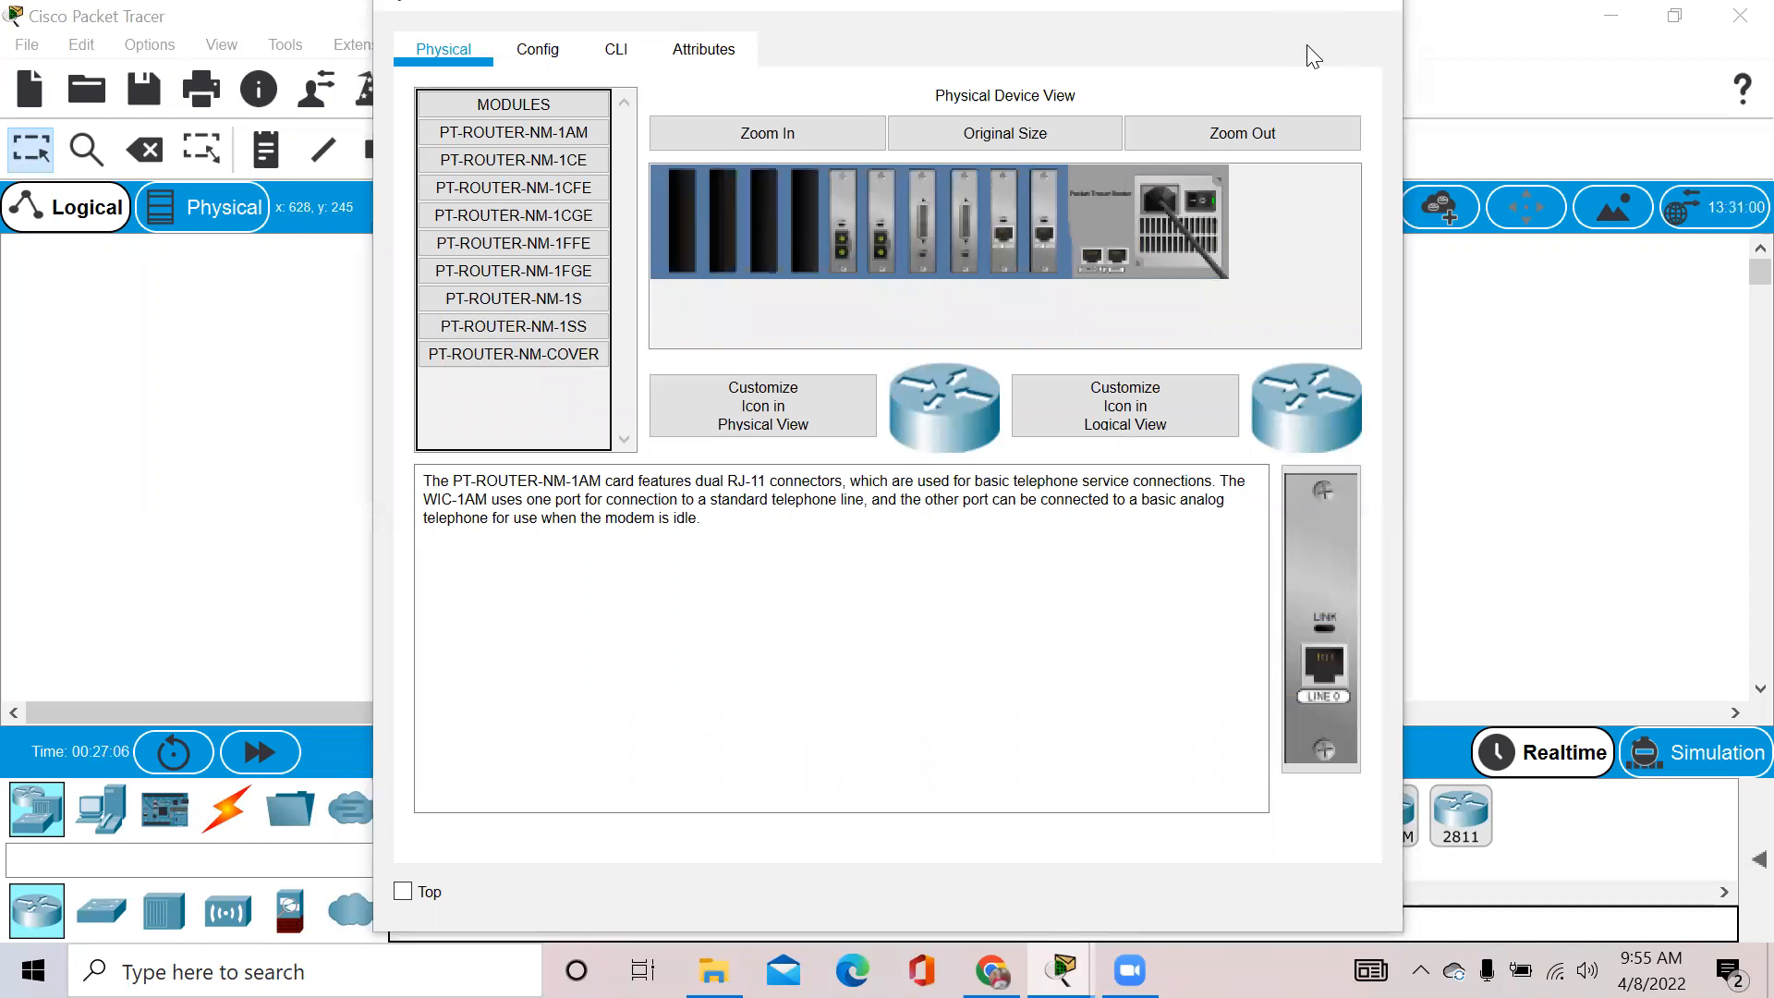
pyautogui.press('super+Up')
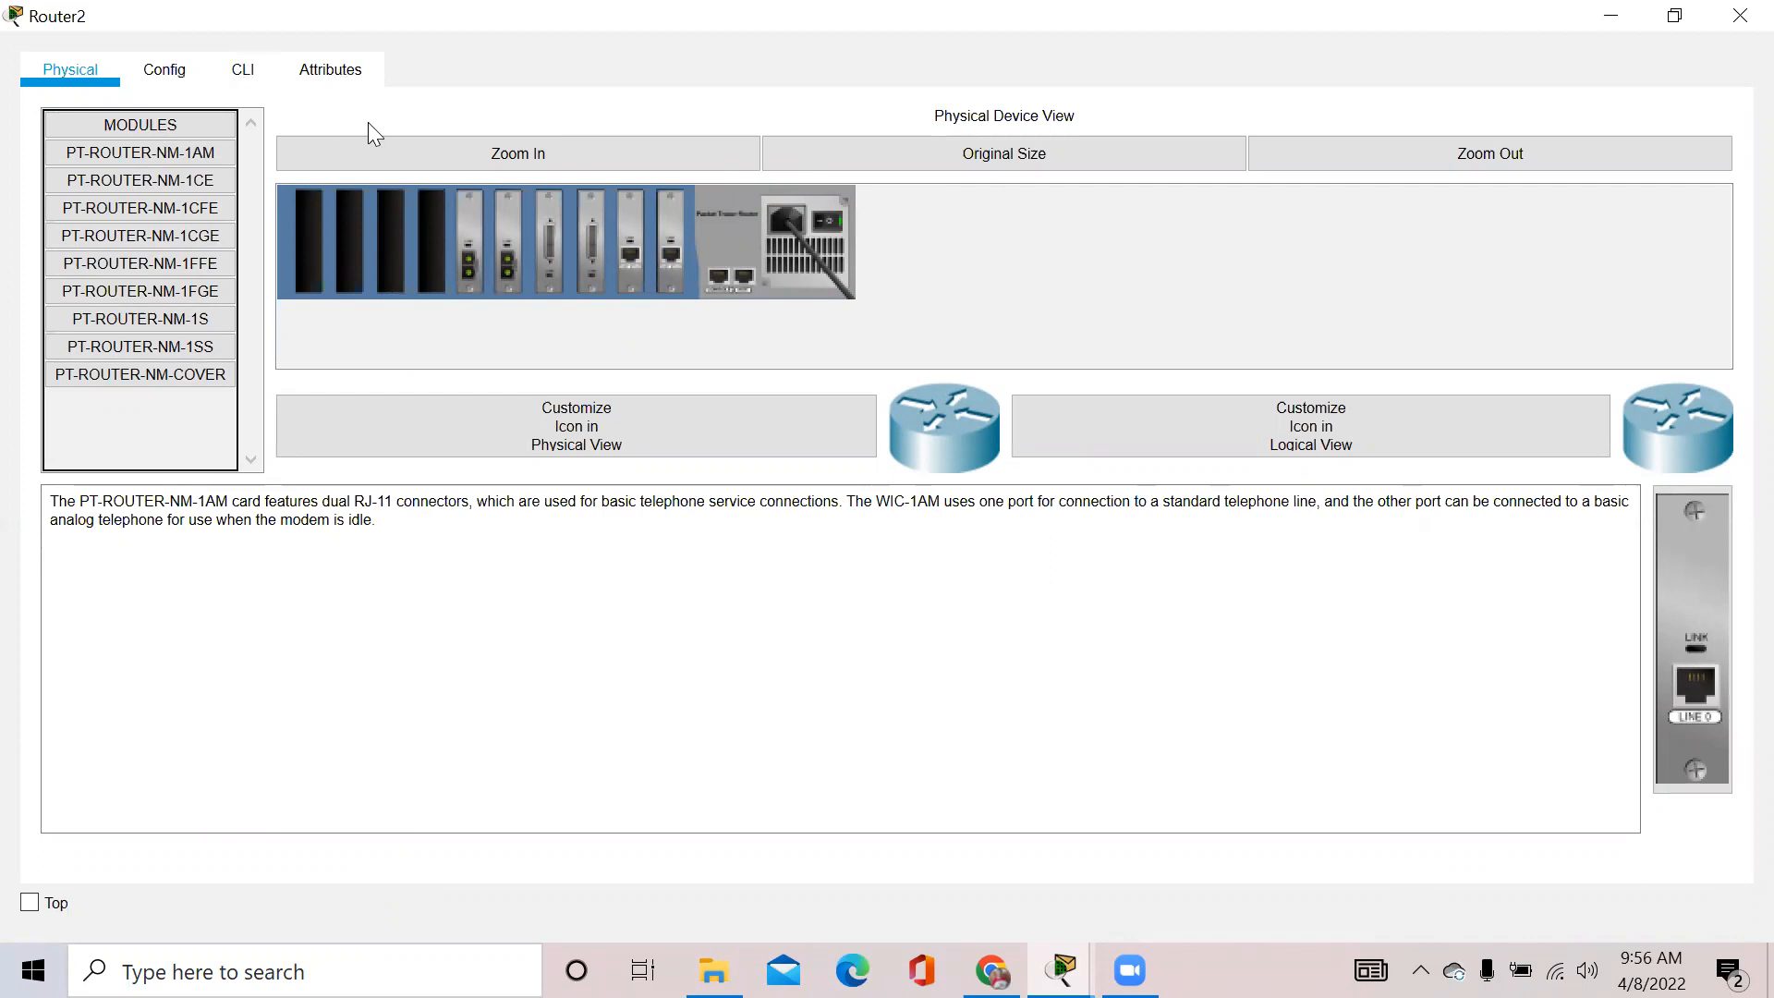
# Switch Router2's window to the CLI tab to show its boot output and setup question
pyautogui.click(242, 82)
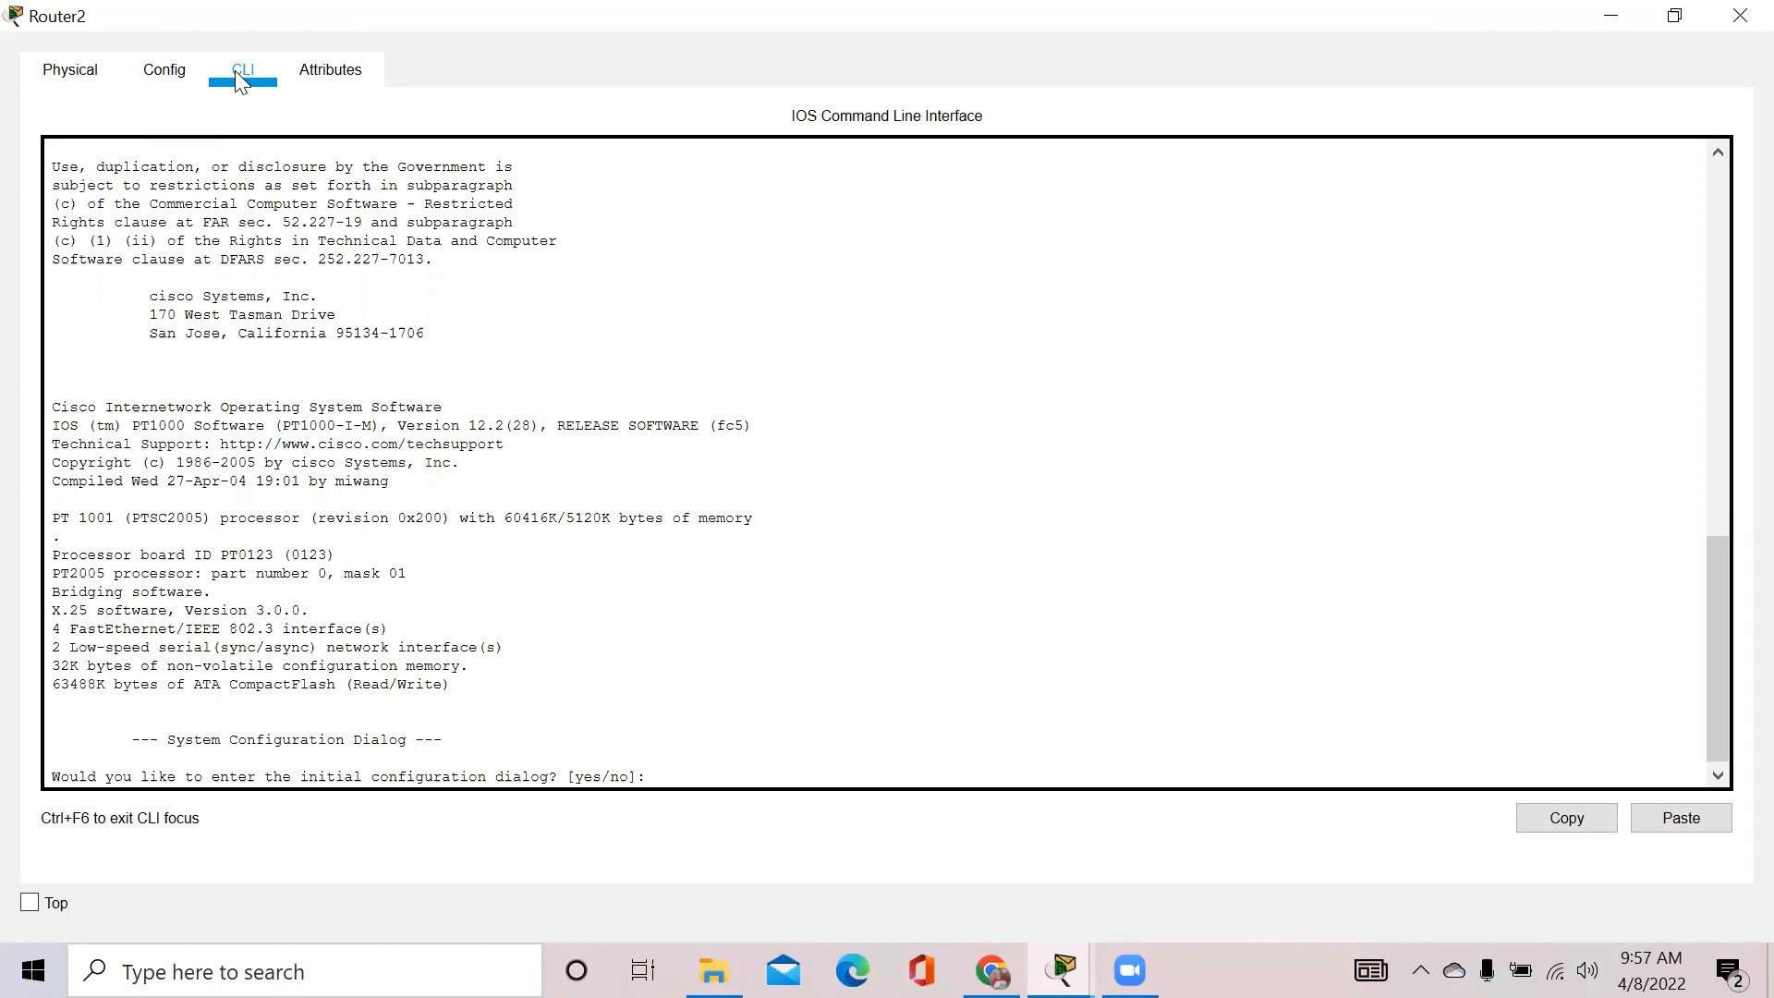
# Answer no to the initial configuration dialog and press Enter to get the Router> prompt
pyautogui.click(676, 775)
pyautogui.write('no')
pyautogui.press('Return')
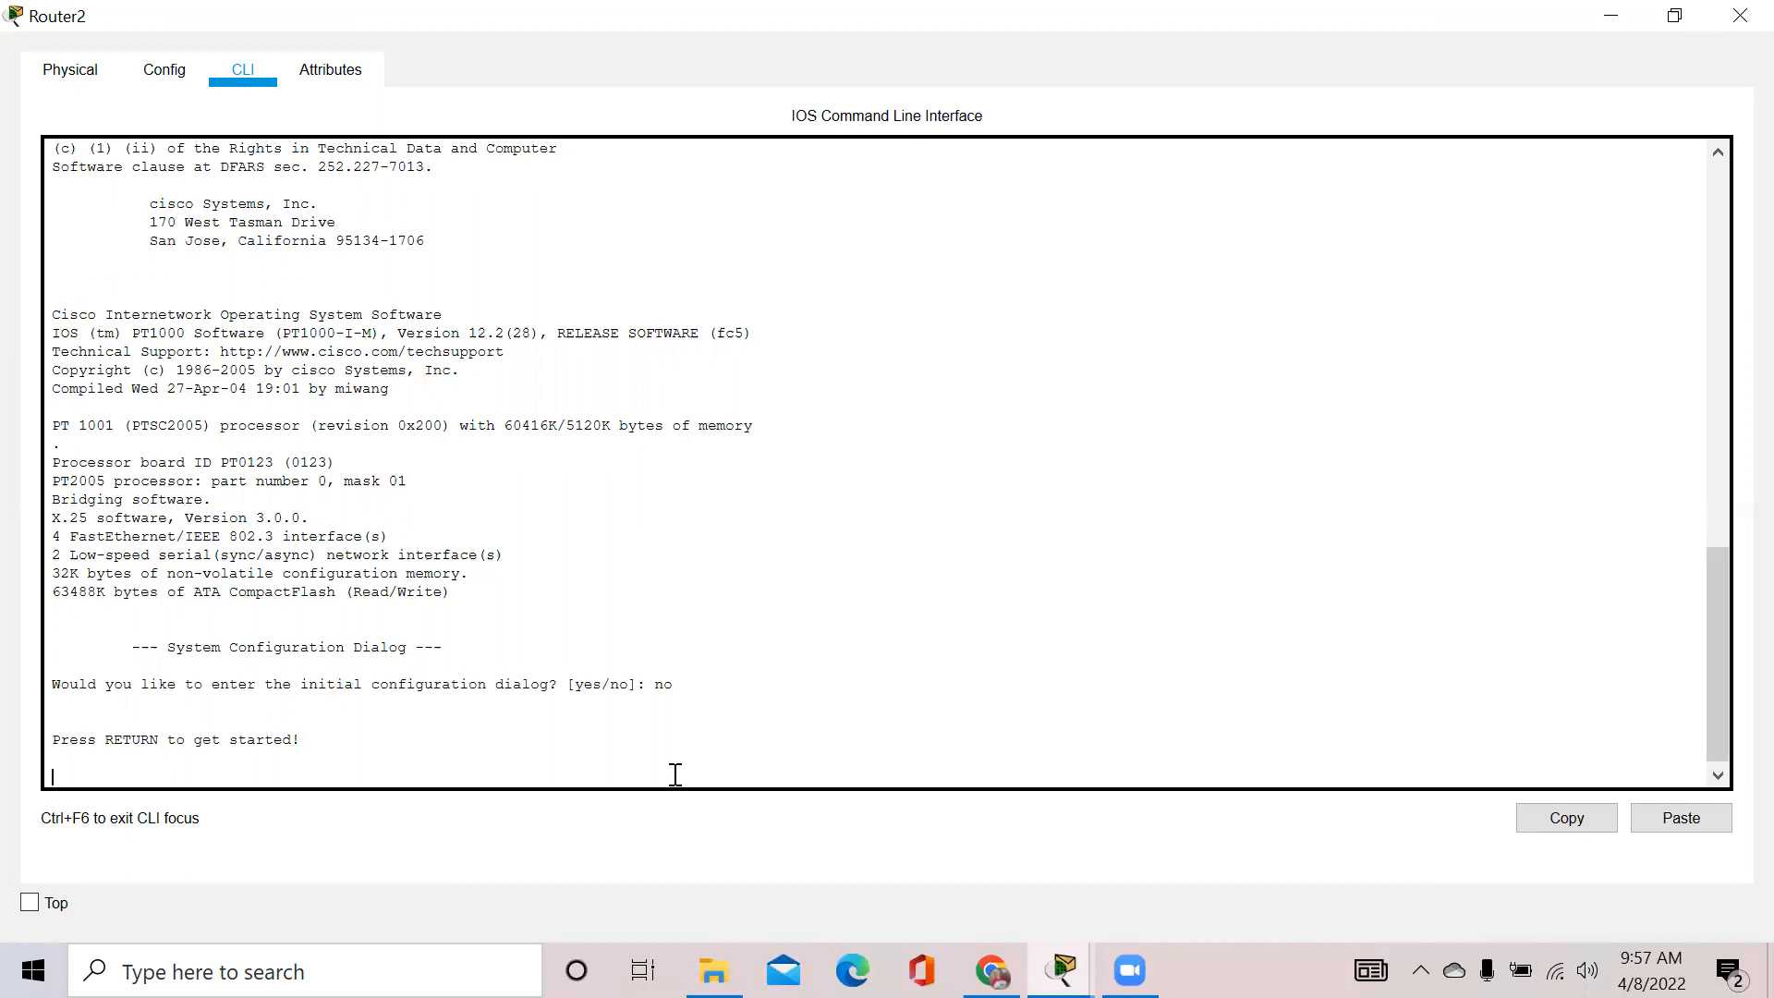
pyautogui.press('Return')
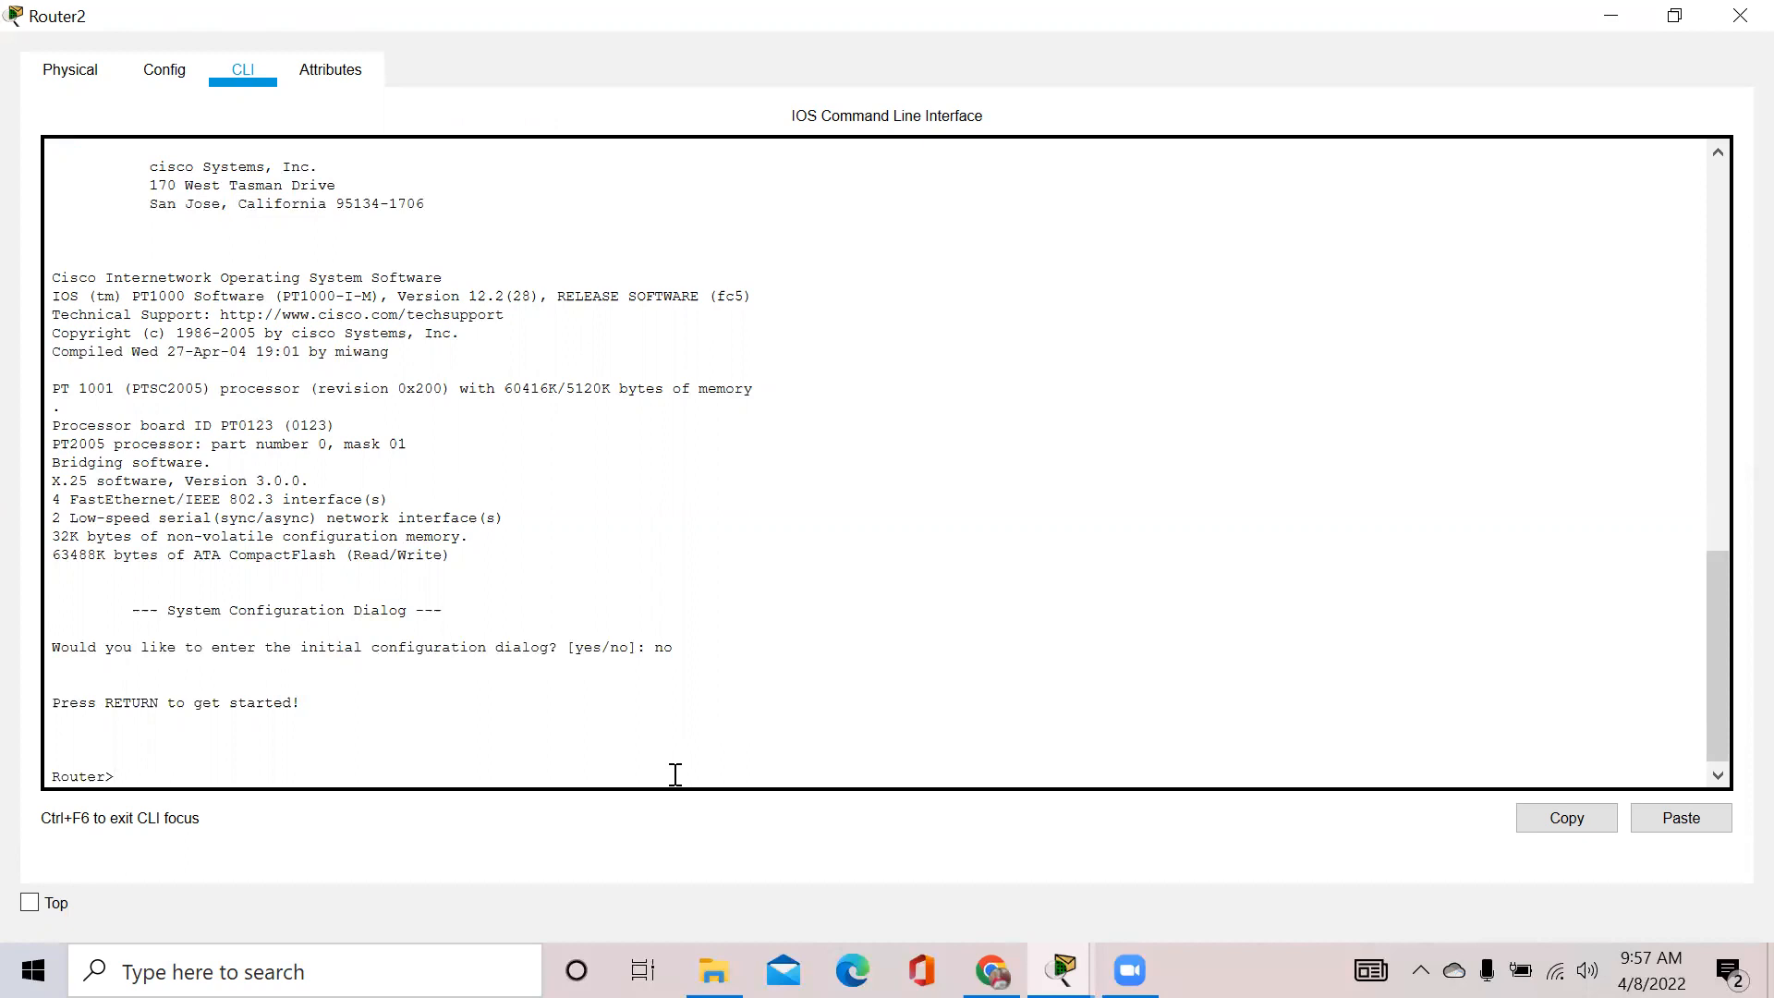
pyautogui.moveTo(54, 758); pyautogui.dragTo(123, 775)
# Enter privileged mode with enable, then run exit to end the console session
pyautogui.click(124, 774)
pyautogui.write('enable')
pyautogui.press('Return')
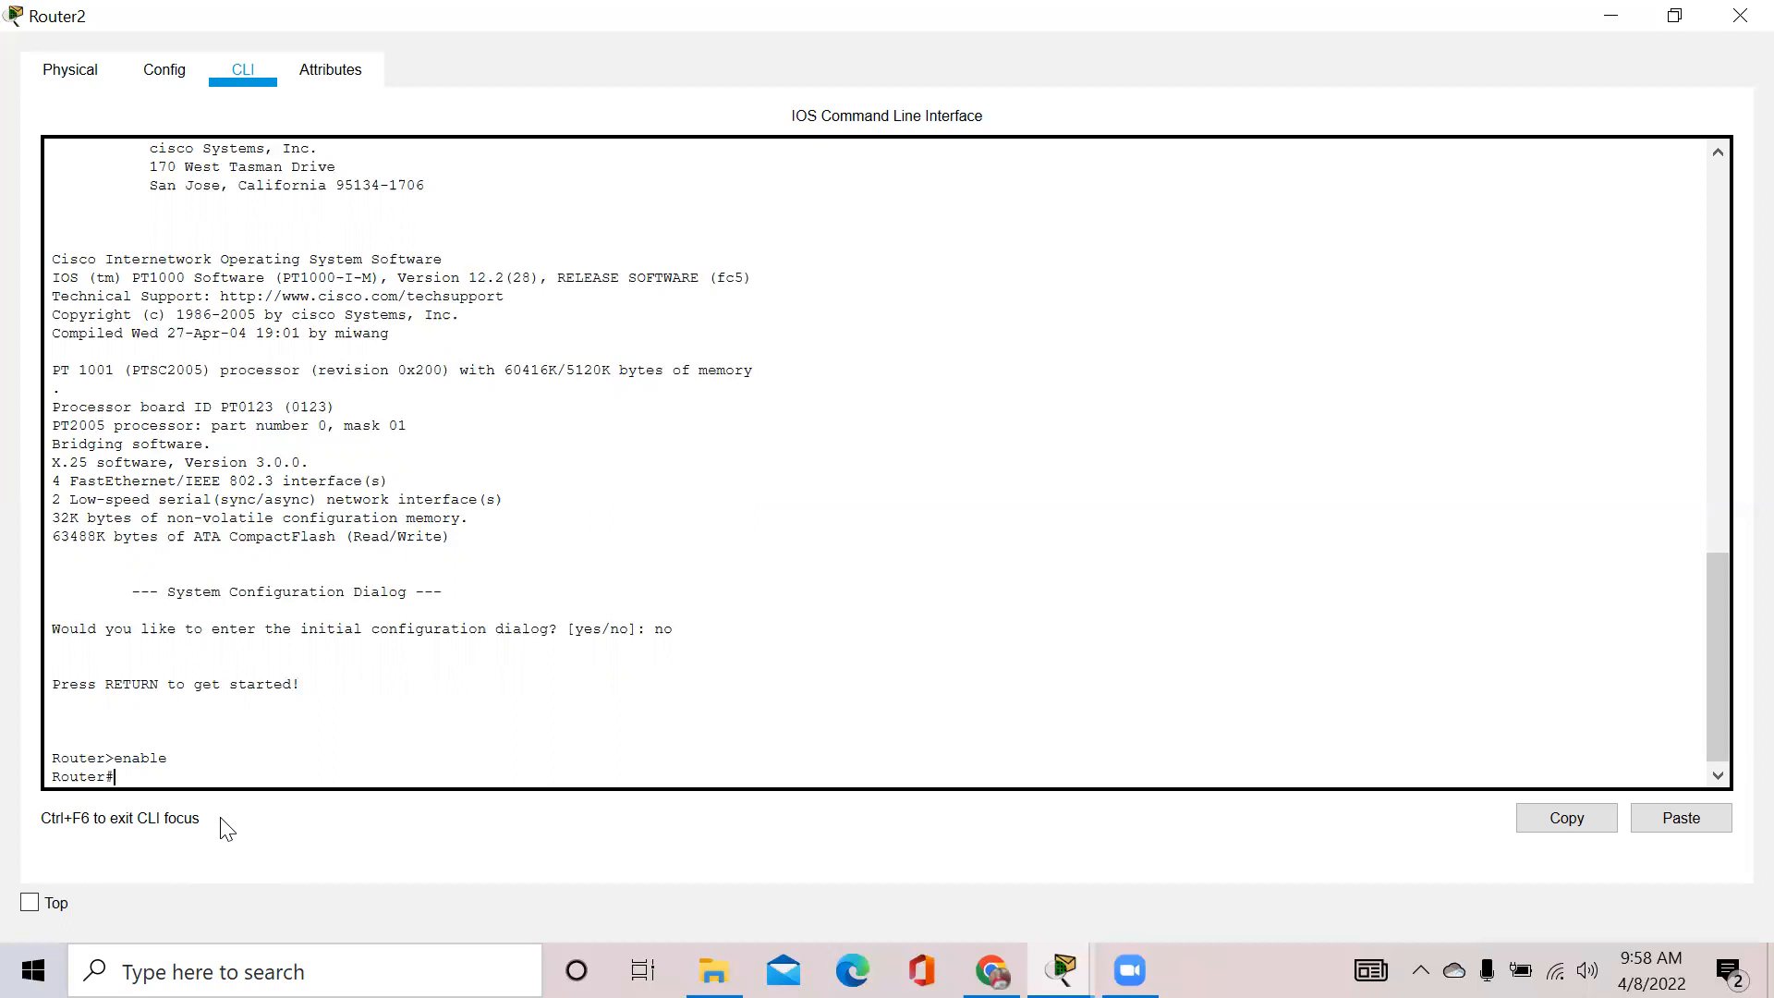
pyautogui.write('exxit')
pyautogui.press('BackSpace')
pyautogui.press('BackSpace')
pyautogui.press('BackSpace')
pyautogui.write('it')
pyautogui.press('Return')
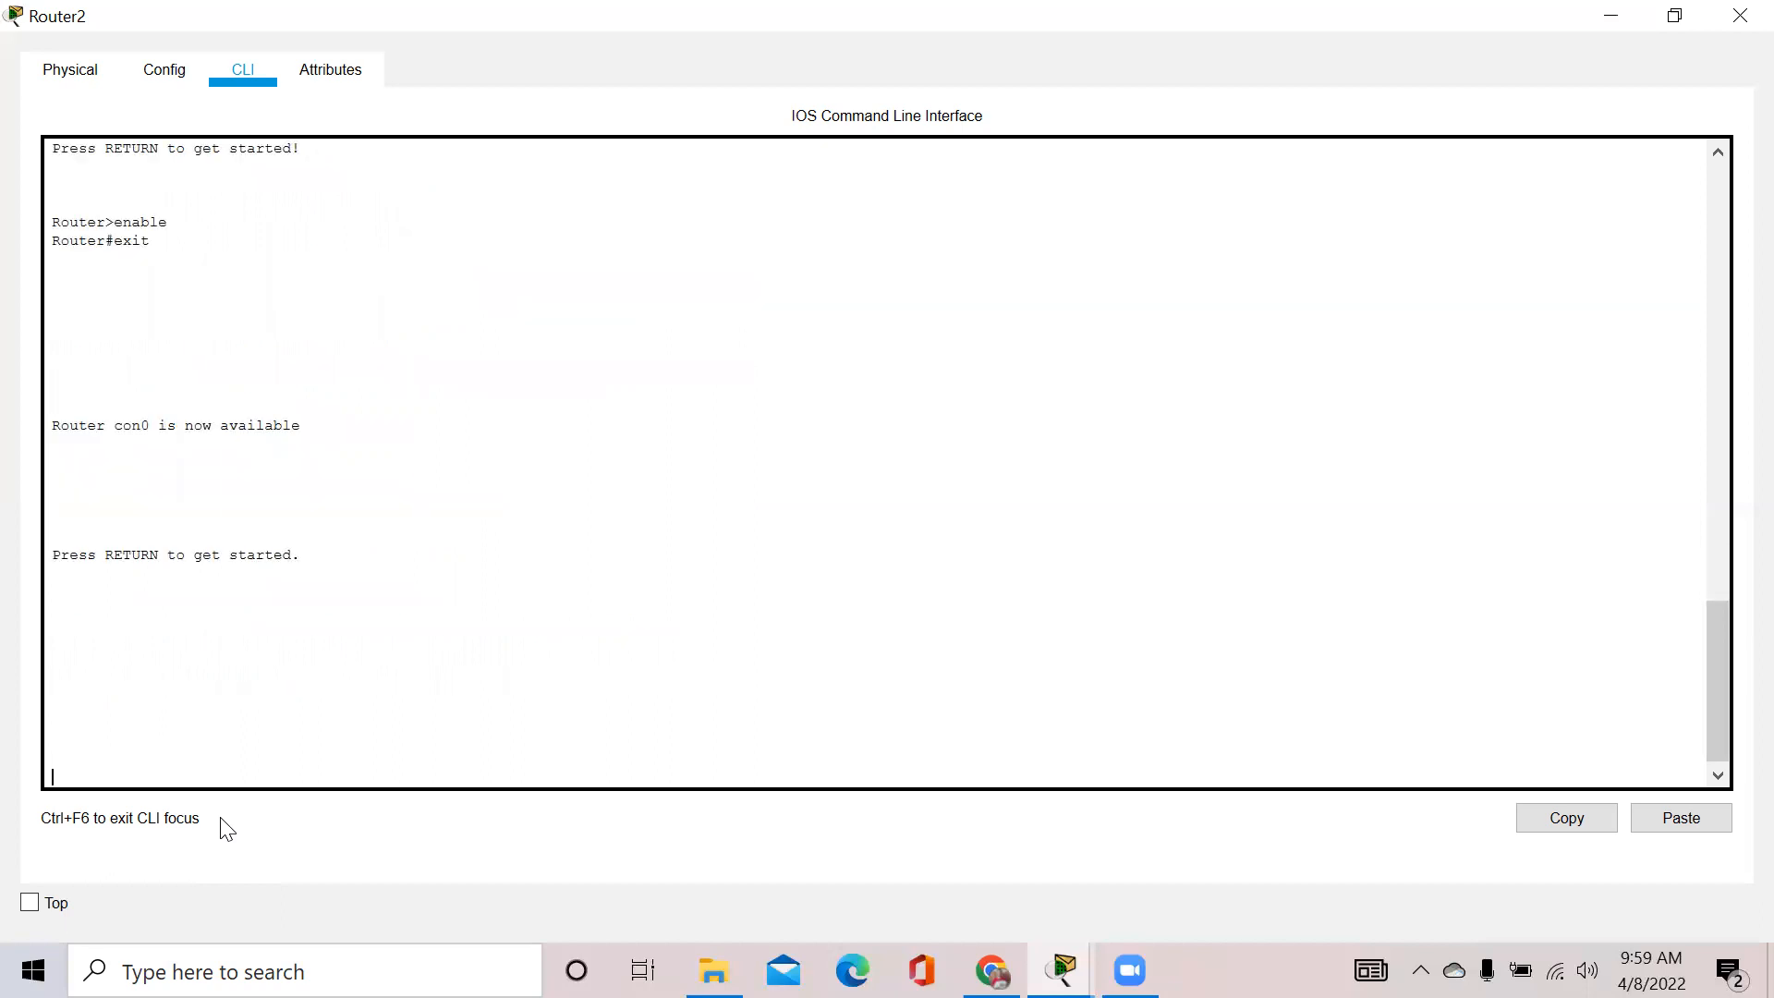
# Start a new console session and run enable and configure terminal to reach Router(config)#
pyautogui.press('Return')
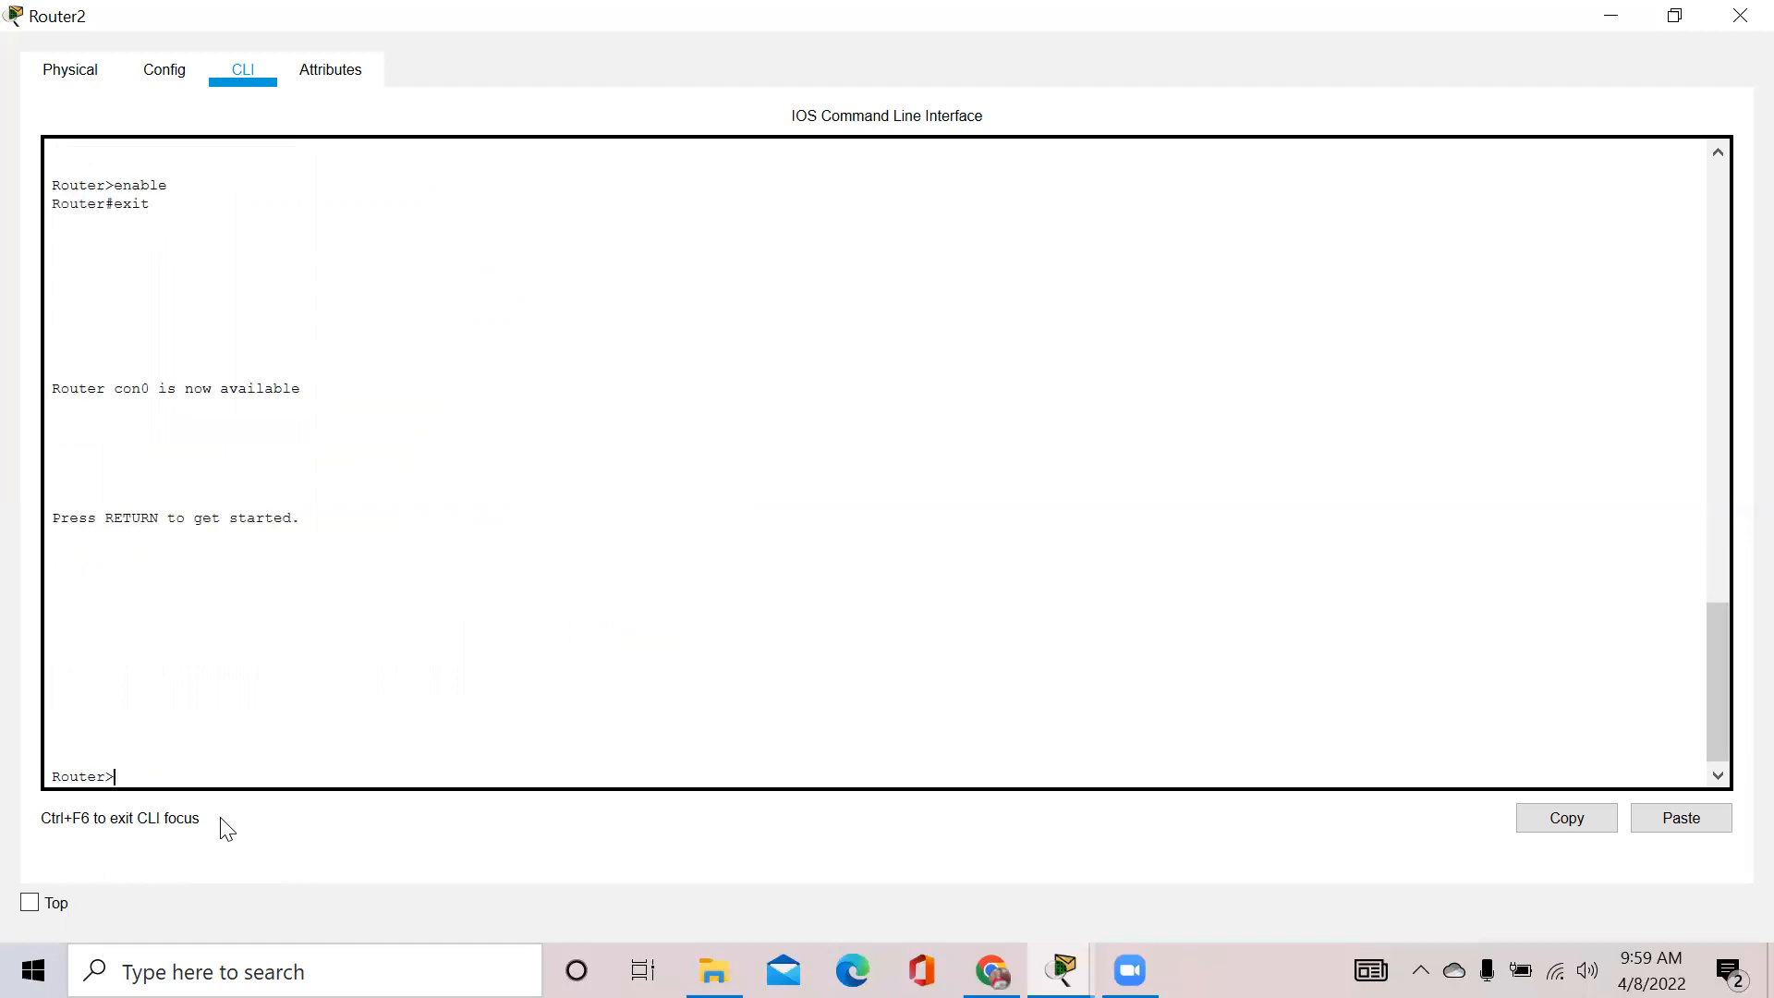
pyautogui.write('enable')
pyautogui.press('Return')
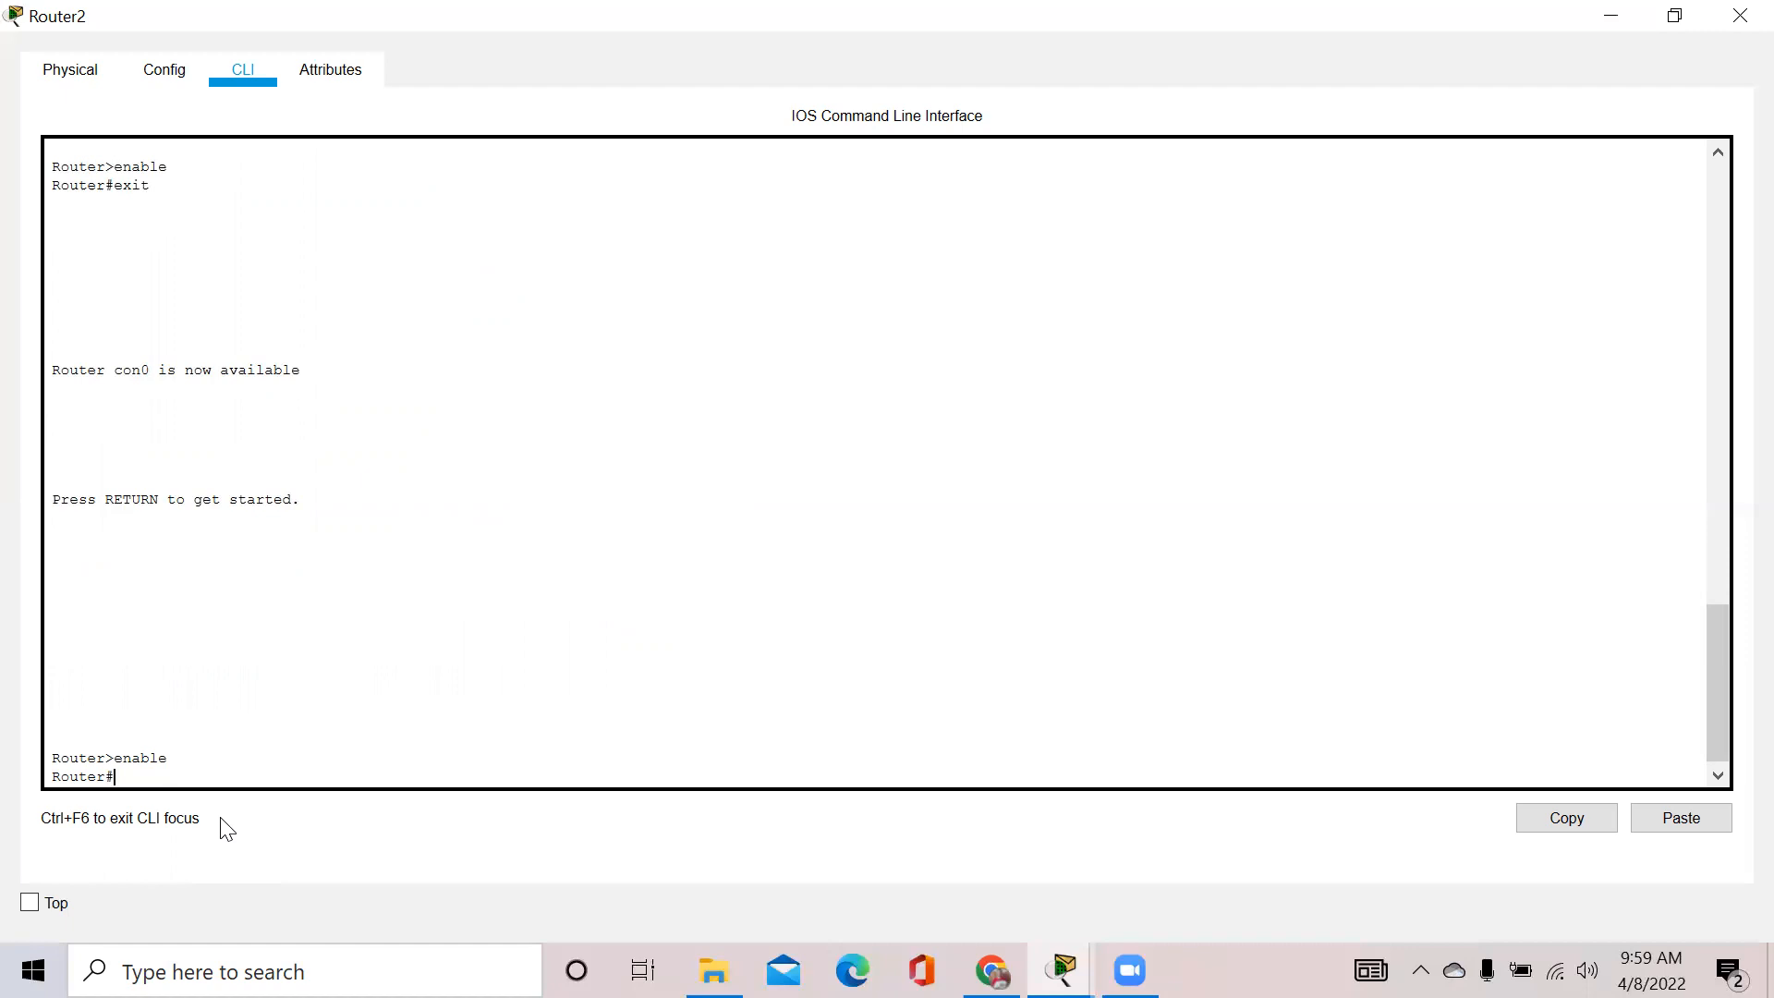
pyautogui.write('config')
pyautogui.press('BackSpace')
pyautogui.write('figire term')
pyautogui.press('BackSpace')
pyautogui.press('BackSpace')
pyautogui.press('BackSpace')
pyautogui.press('BackSpace')
pyautogui.press('BackSpace')
pyautogui.press('BackSpace')
pyautogui.press('BackSpace')
pyautogui.press('BackSpace')
pyautogui.press('BackSpace')
pyautogui.press('BackSpace')
pyautogui.press('BackSpace')
pyautogui.press('BackSpace')
pyautogui.write('nfigure terminal')
pyautogui.press('Return')
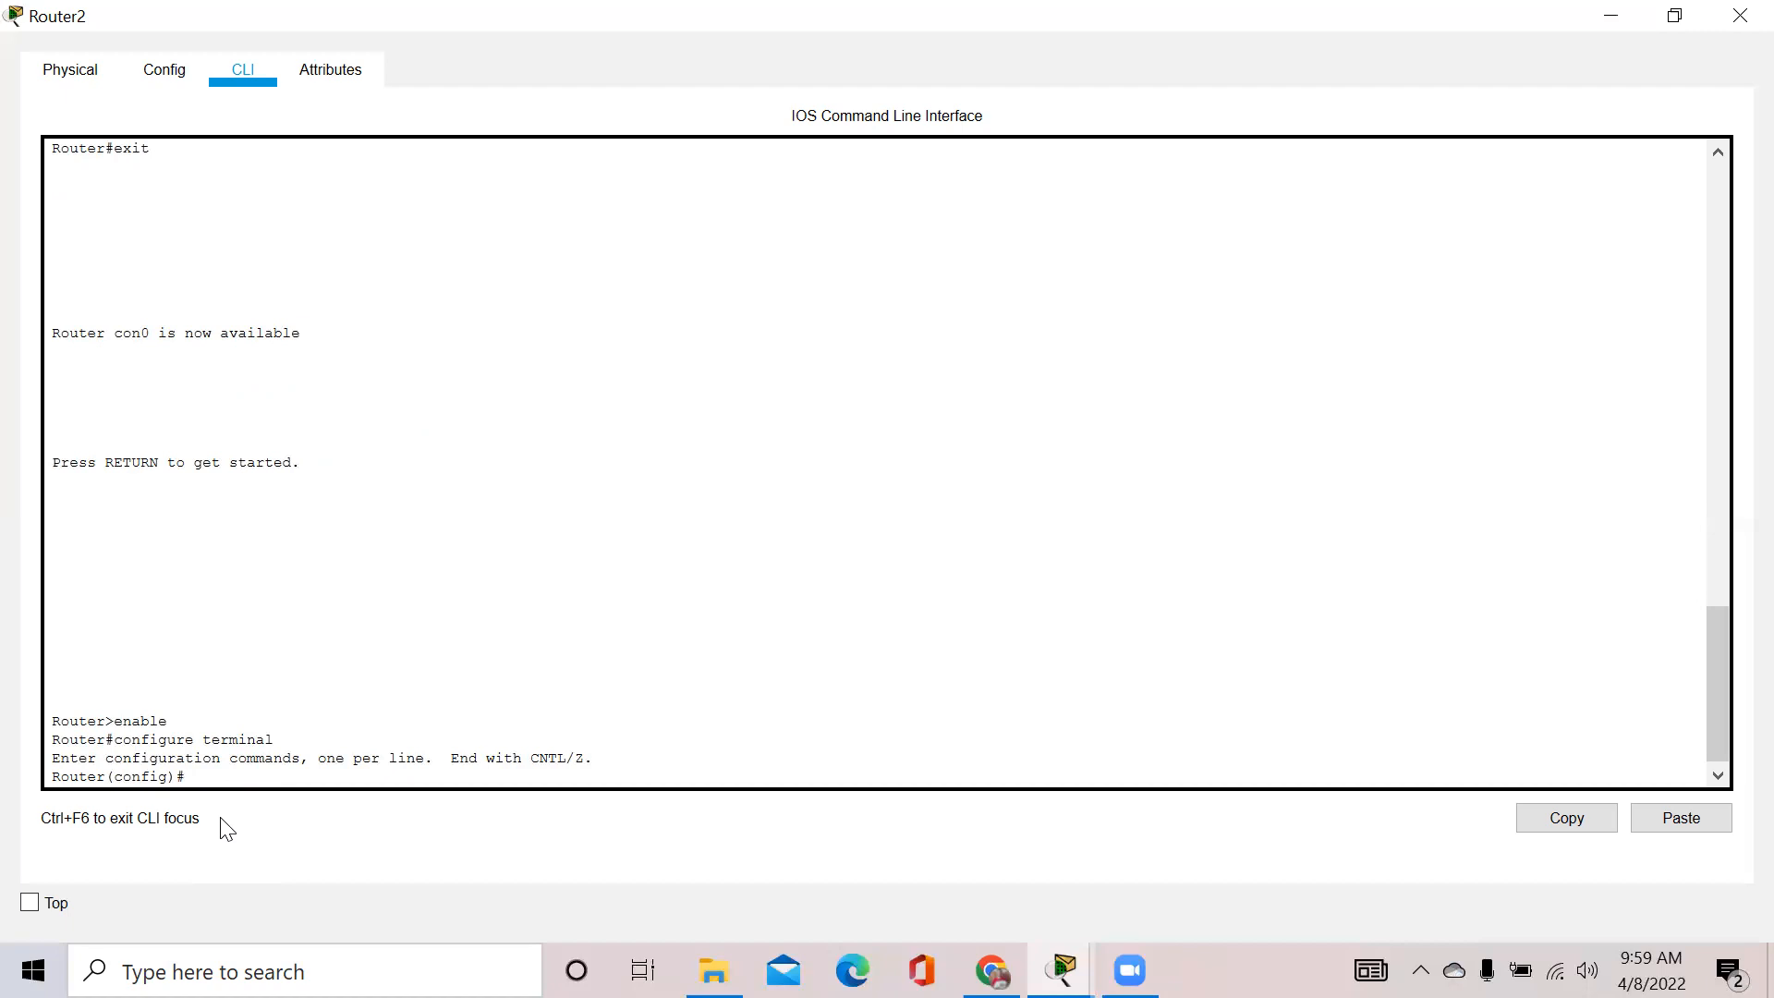
# Run hostname Router_Store so the prompt changes to Router_Store(config)#
pyautogui.tripleClick(97, 772)
pyautogui.click(97, 772)
pyautogui.moveTo(111, 773); pyautogui.dragTo(40, 790)
pyautogui.click(202, 777)
pyautogui.write('hostnam')
pyautogui.write('e Router')
pyautogui.write('-')
pyautogui.write('=')
pyautogui.write('_')
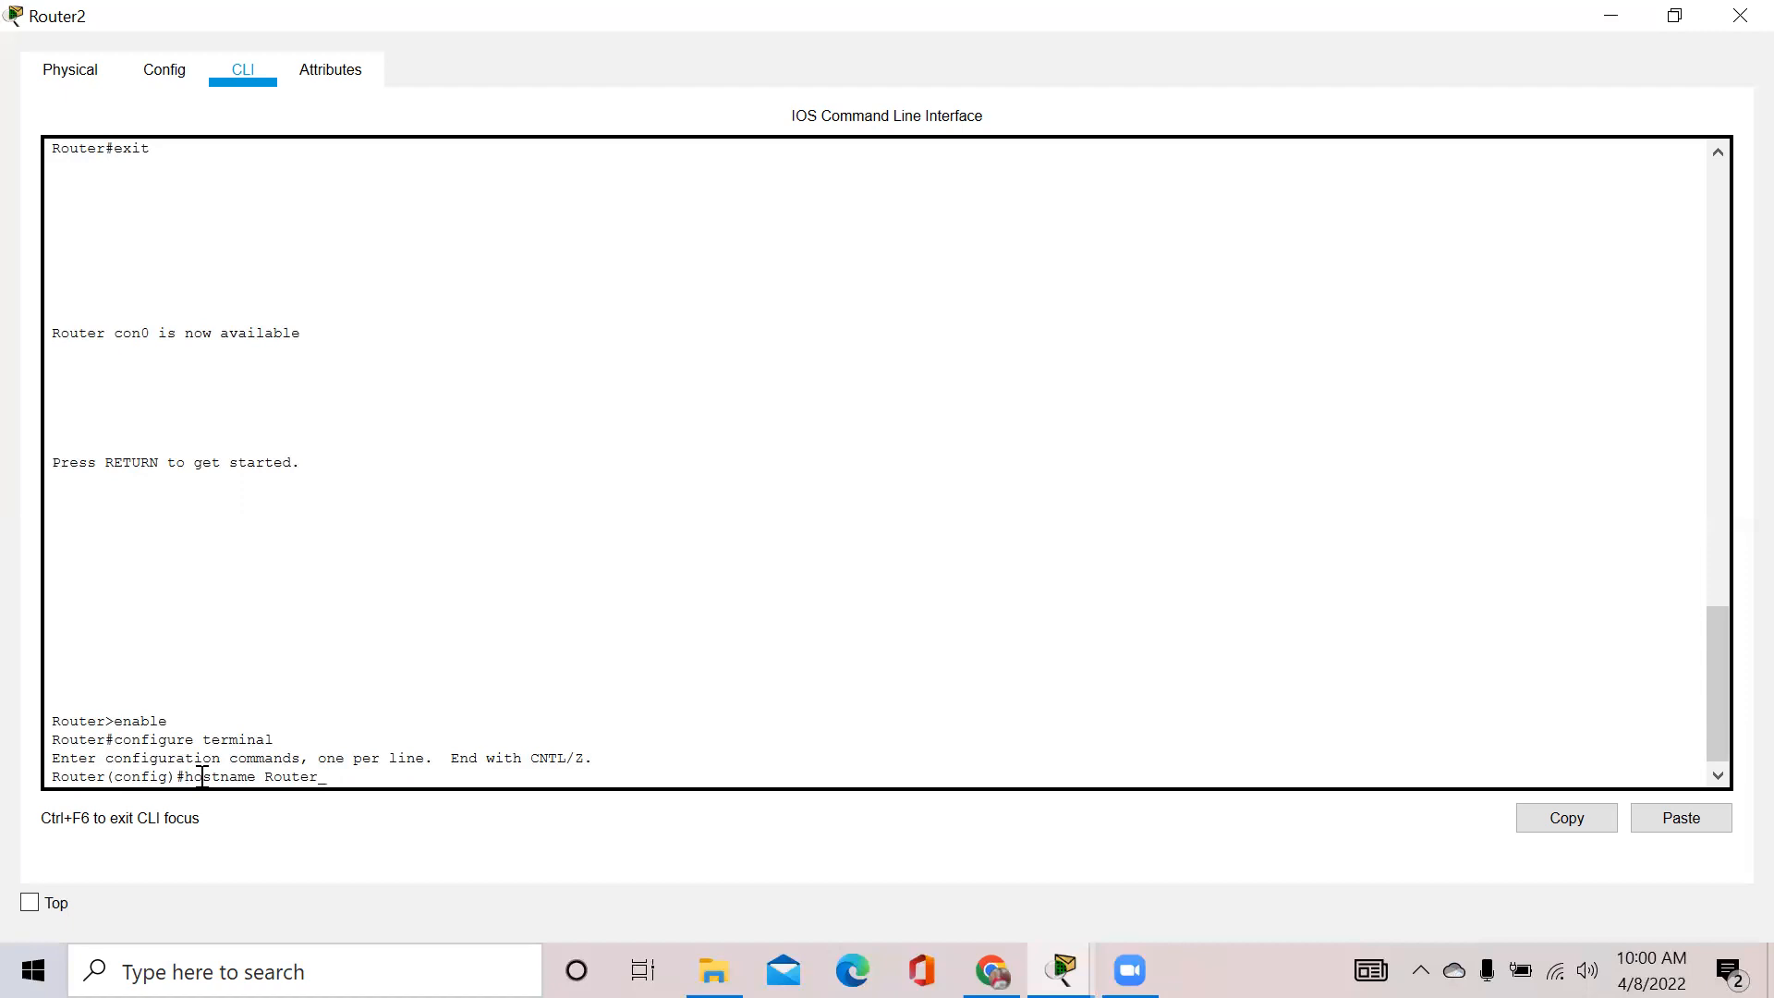
pyautogui.write('Store')
pyautogui.press('Return')
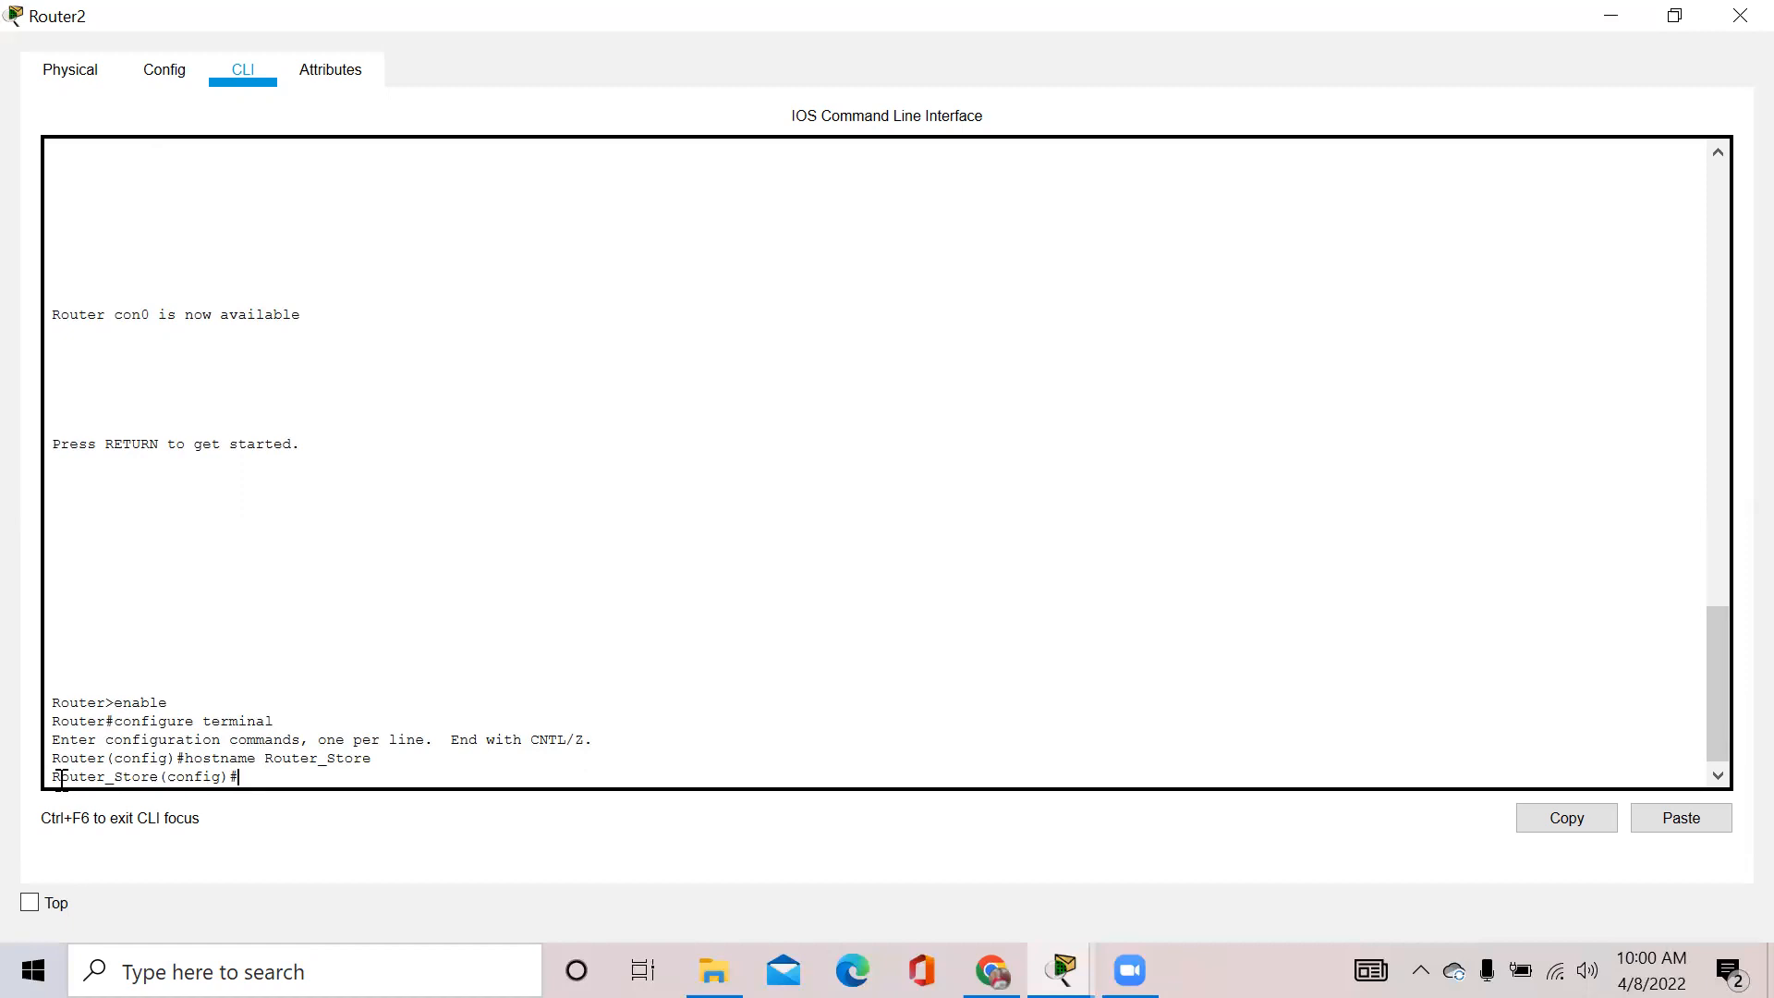
pyautogui.moveTo(58, 776); pyautogui.dragTo(162, 781)
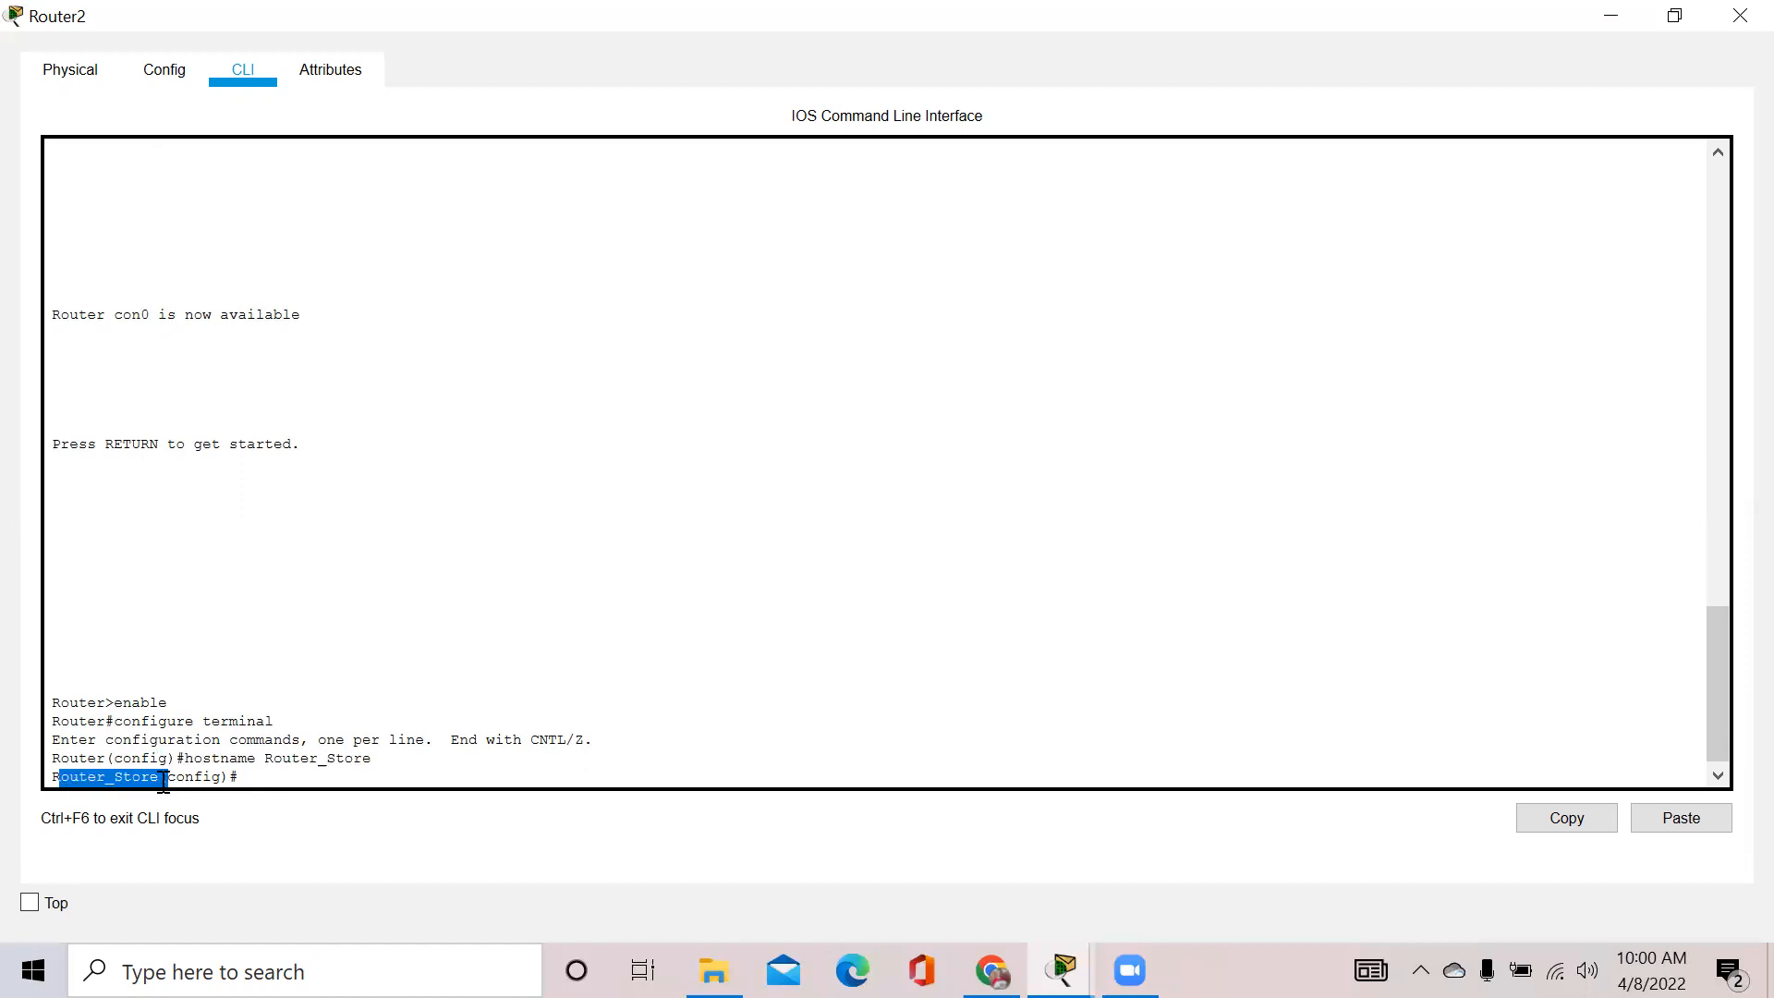
# Set an enable password for privileged mode with the enable password command
pyautogui.click(163, 781)
pyautogui.write('enable p')
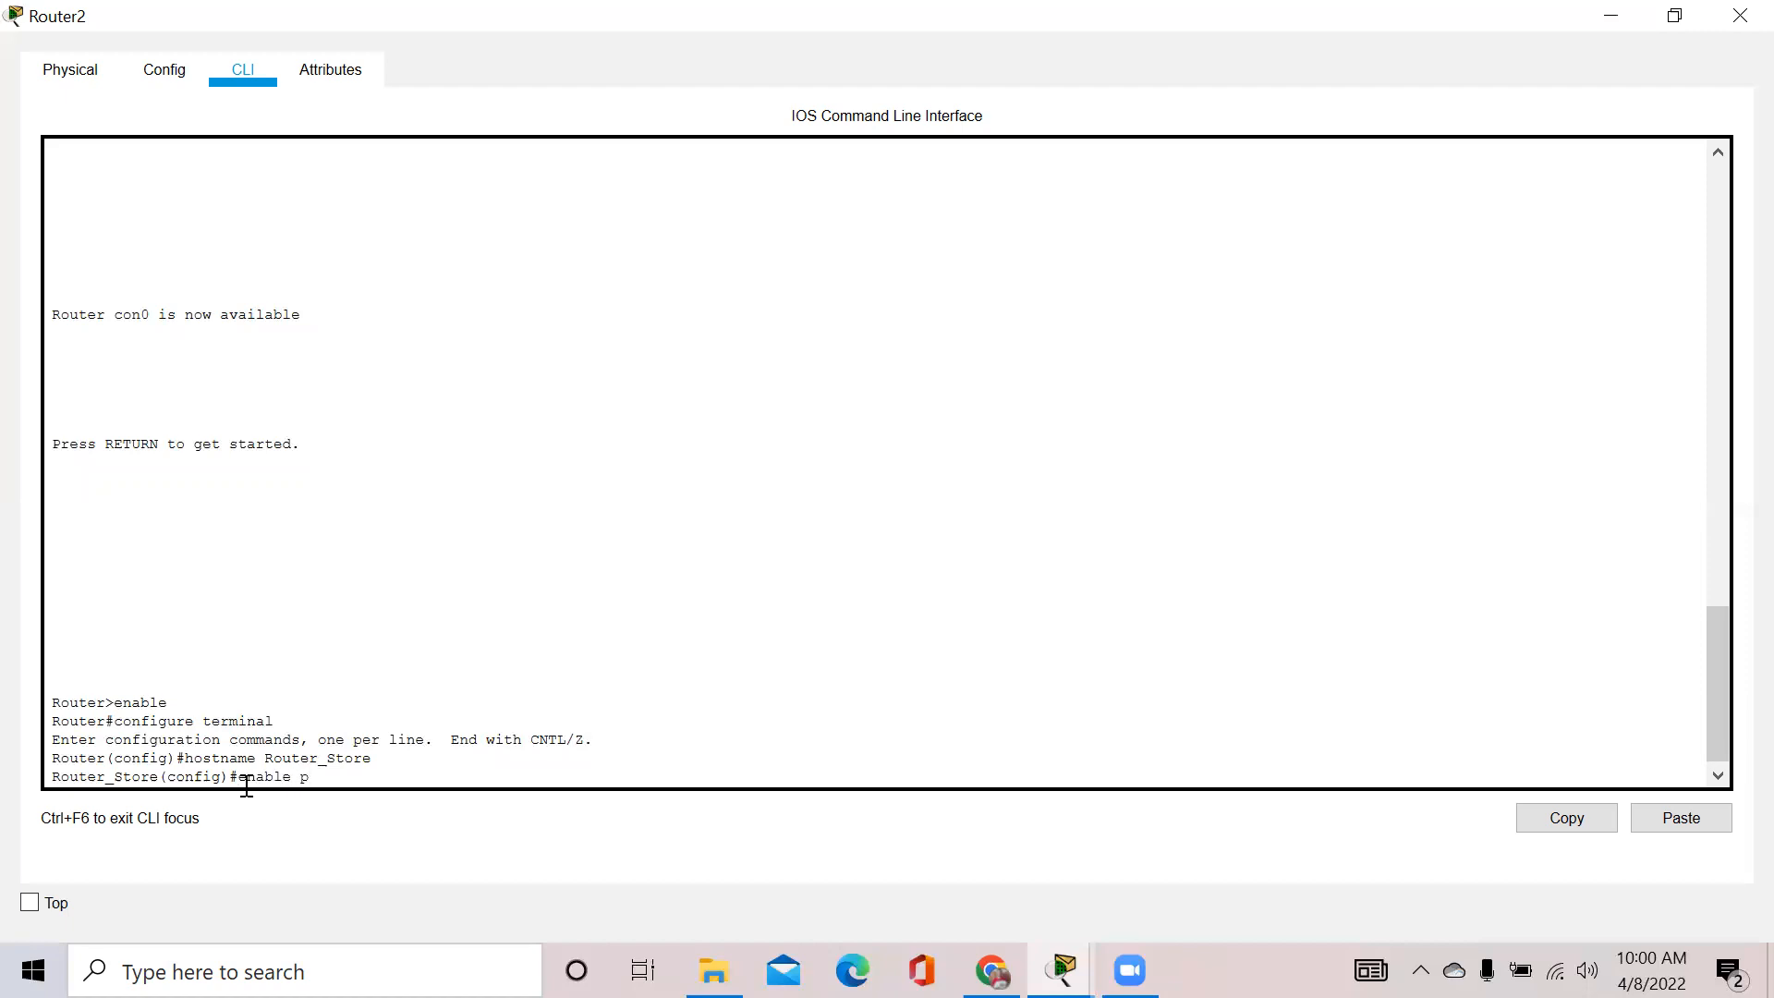
pyautogui.write('assword buku')
pyautogui.moveTo(428, 772); pyautogui.dragTo(377, 776)
pyautogui.click(372, 774)
pyautogui.press('Return')
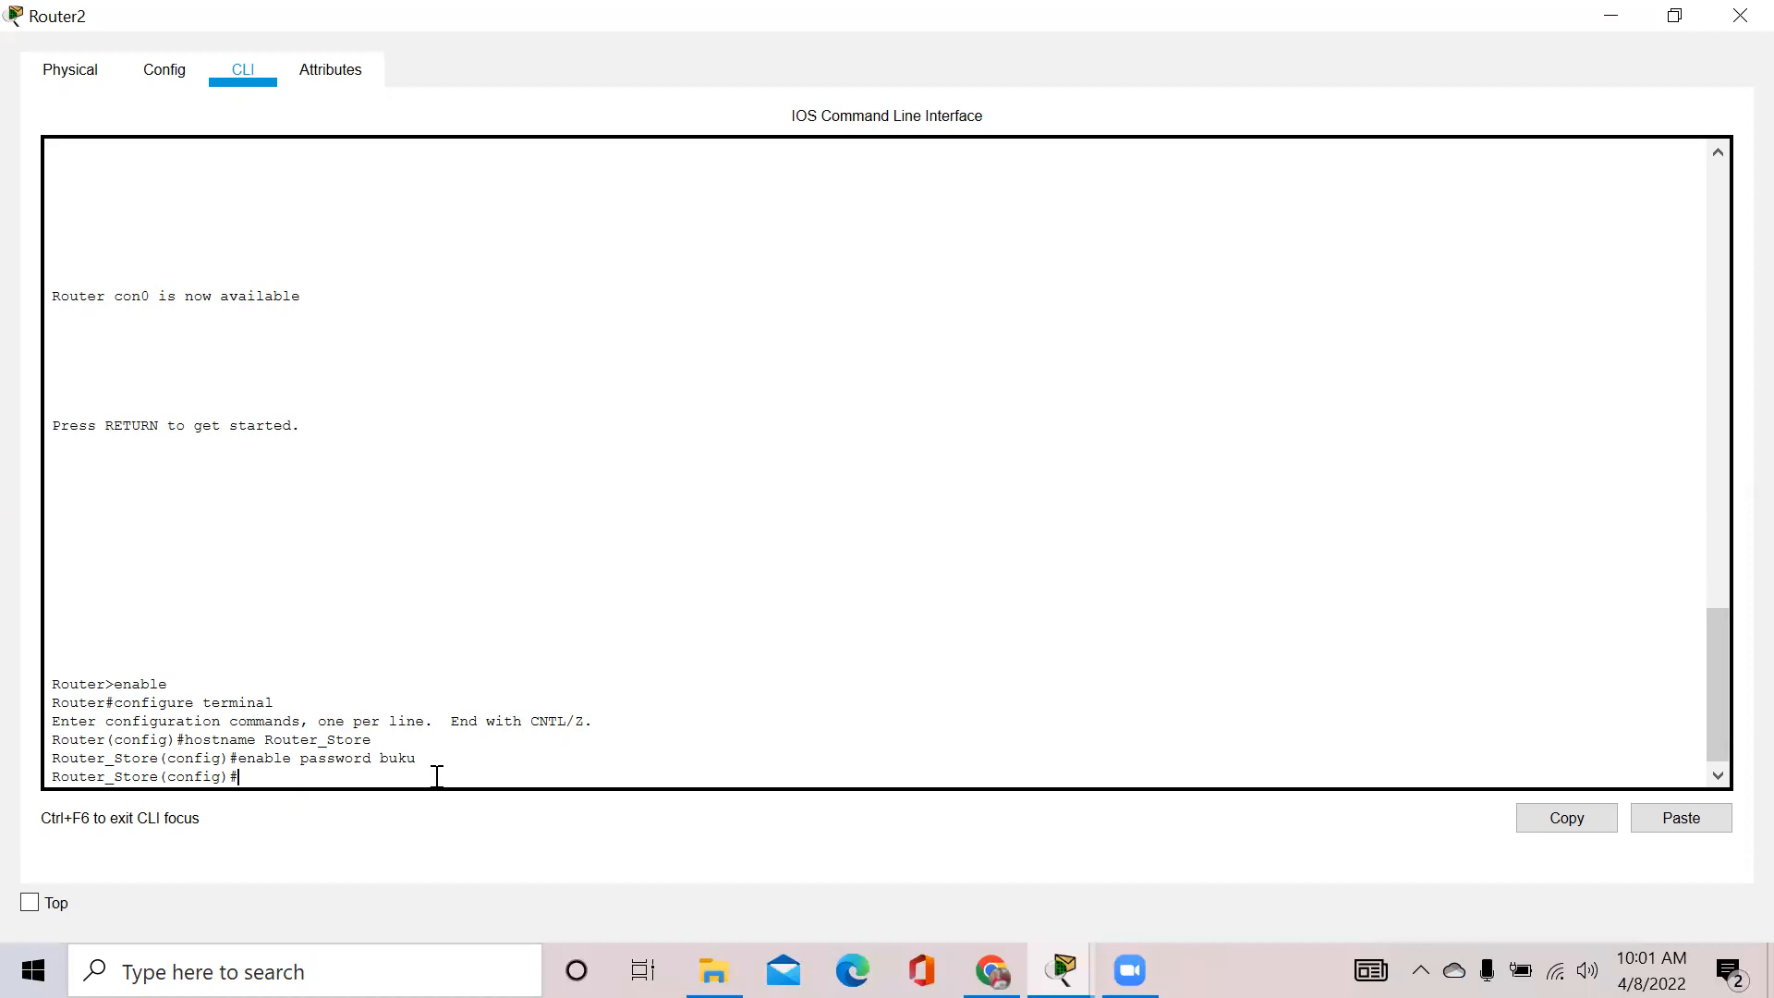
# Exit global configuration mode and end the console session
pyautogui.write('exit')
pyautogui.press('Return')
pyautogui.write('exit')
pyautogui.press('Return')
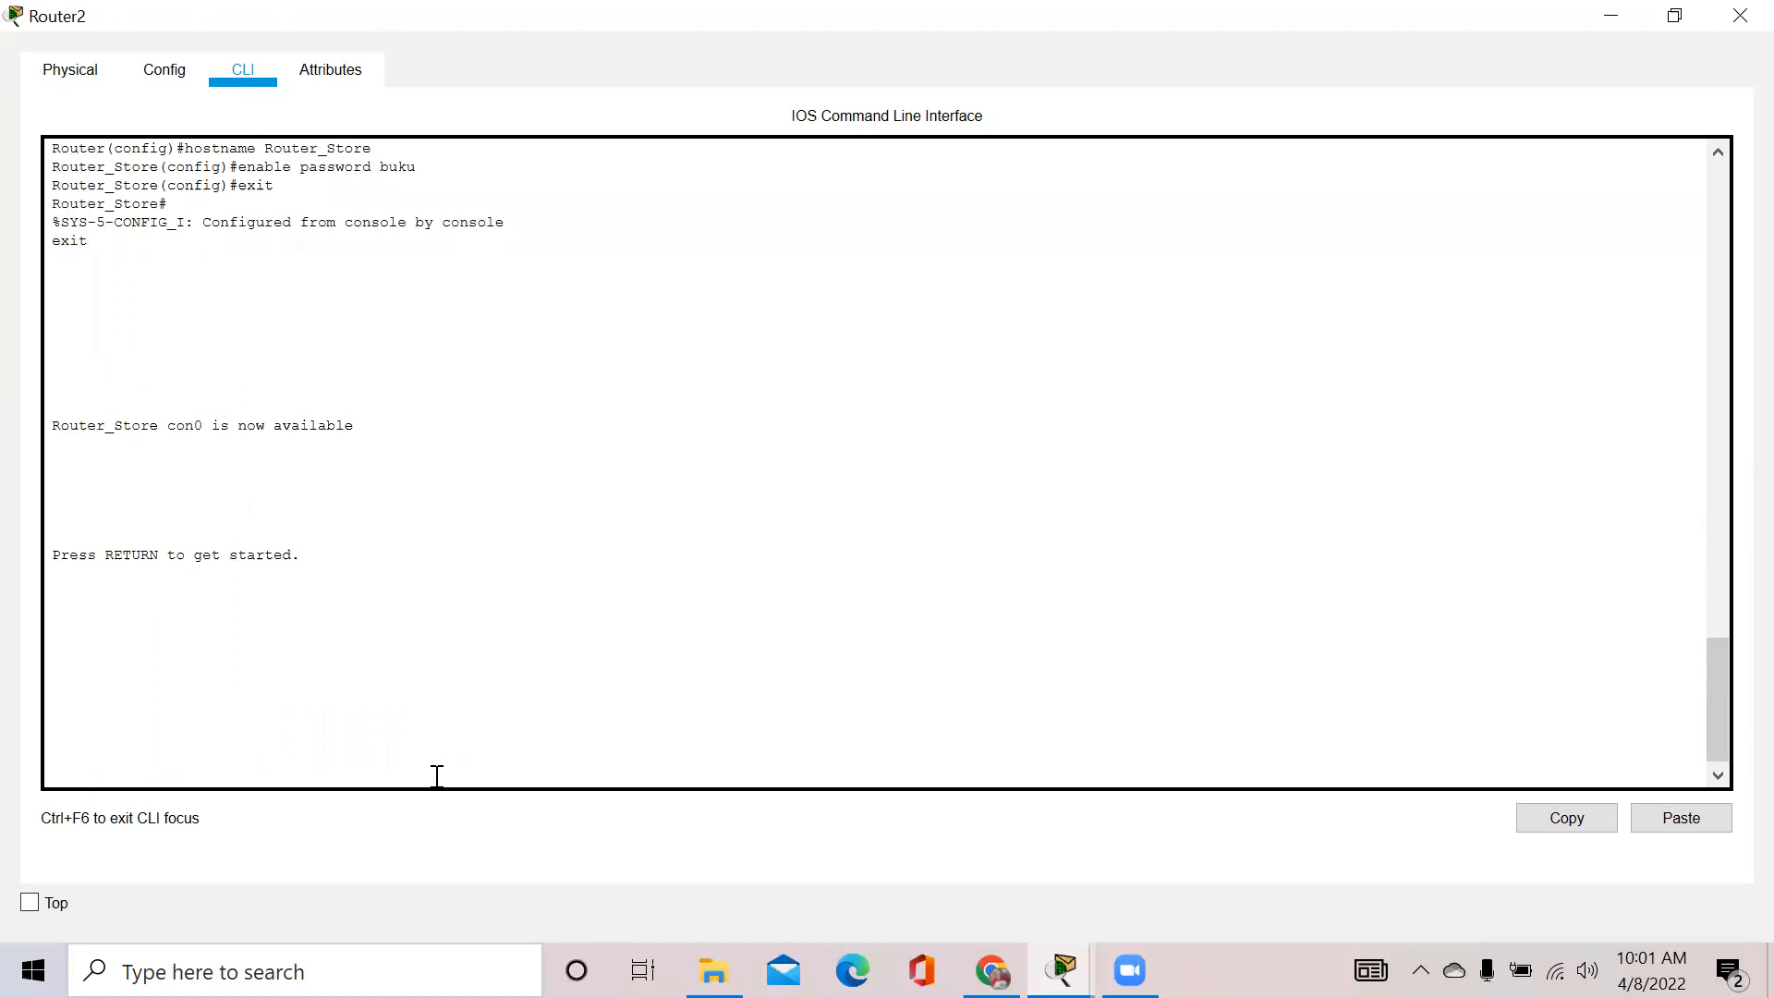
# Start a new session, run enable and supply the enable password to reach Router_Store#
pyautogui.press('Return')
pyautogui.write('enable')
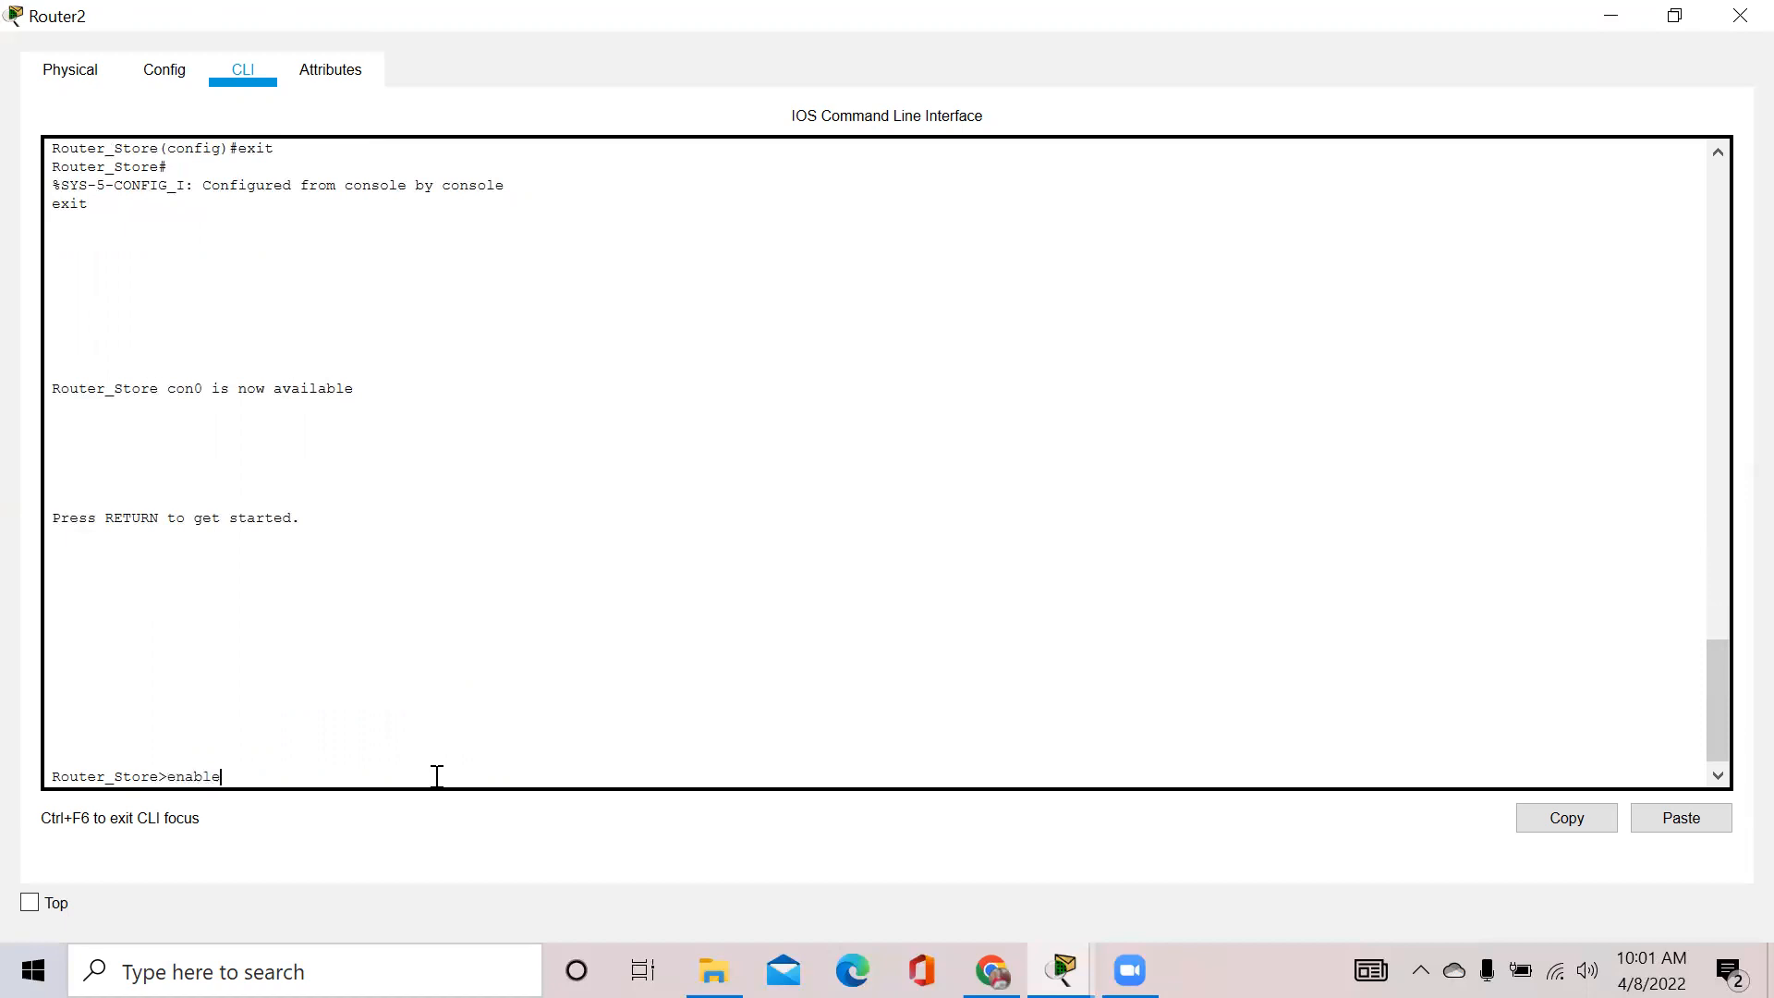
pyautogui.press('Return')
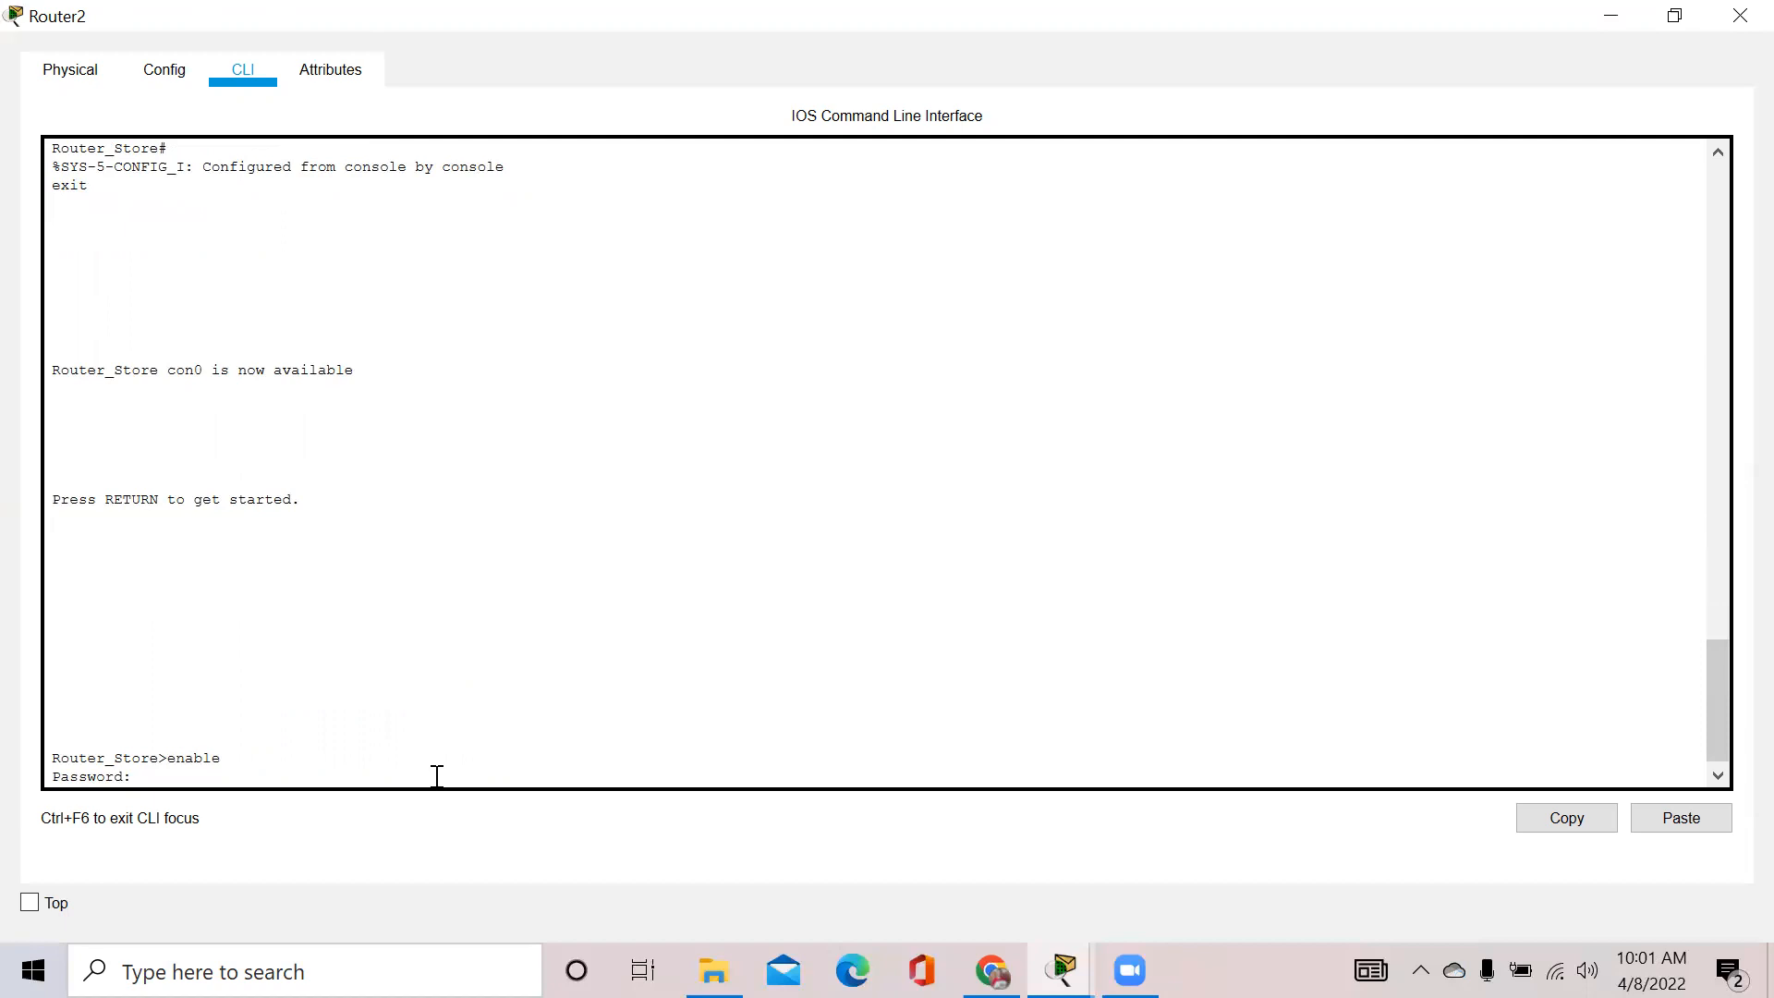
pyautogui.press('Return')
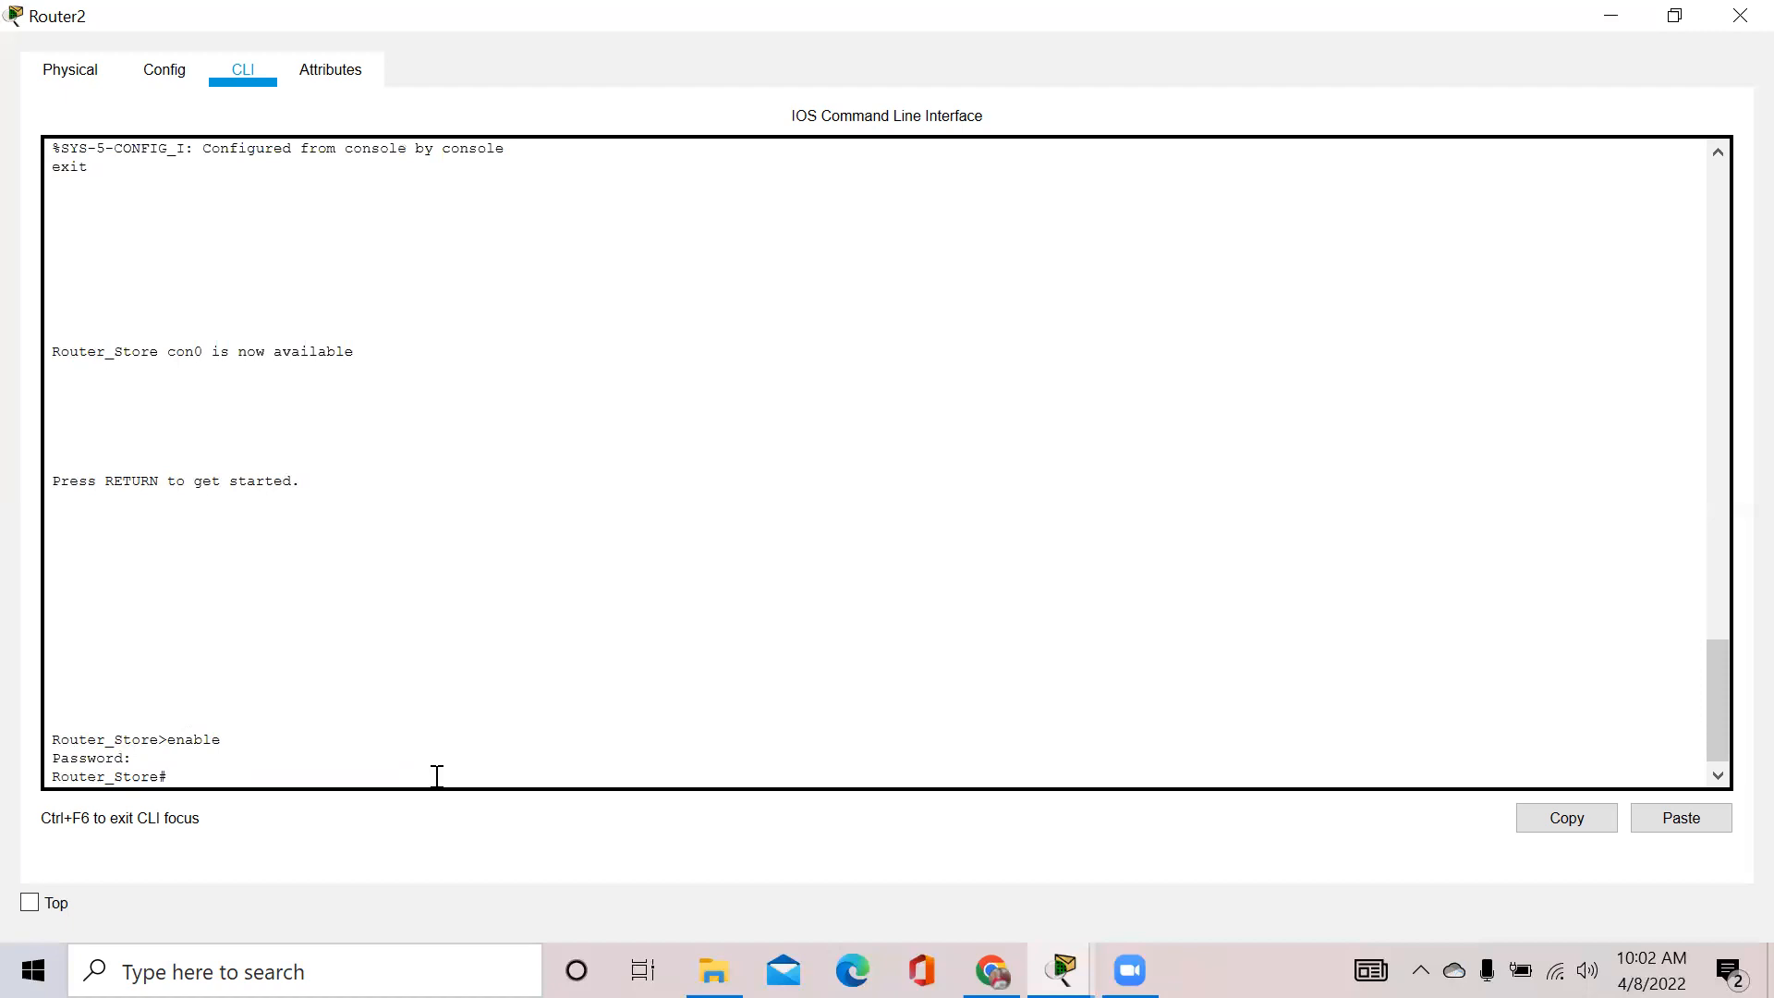
# Enter configure terminal, then line console 0, and set a console line password
pyautogui.write('configure terminal')
pyautogui.press('Return')
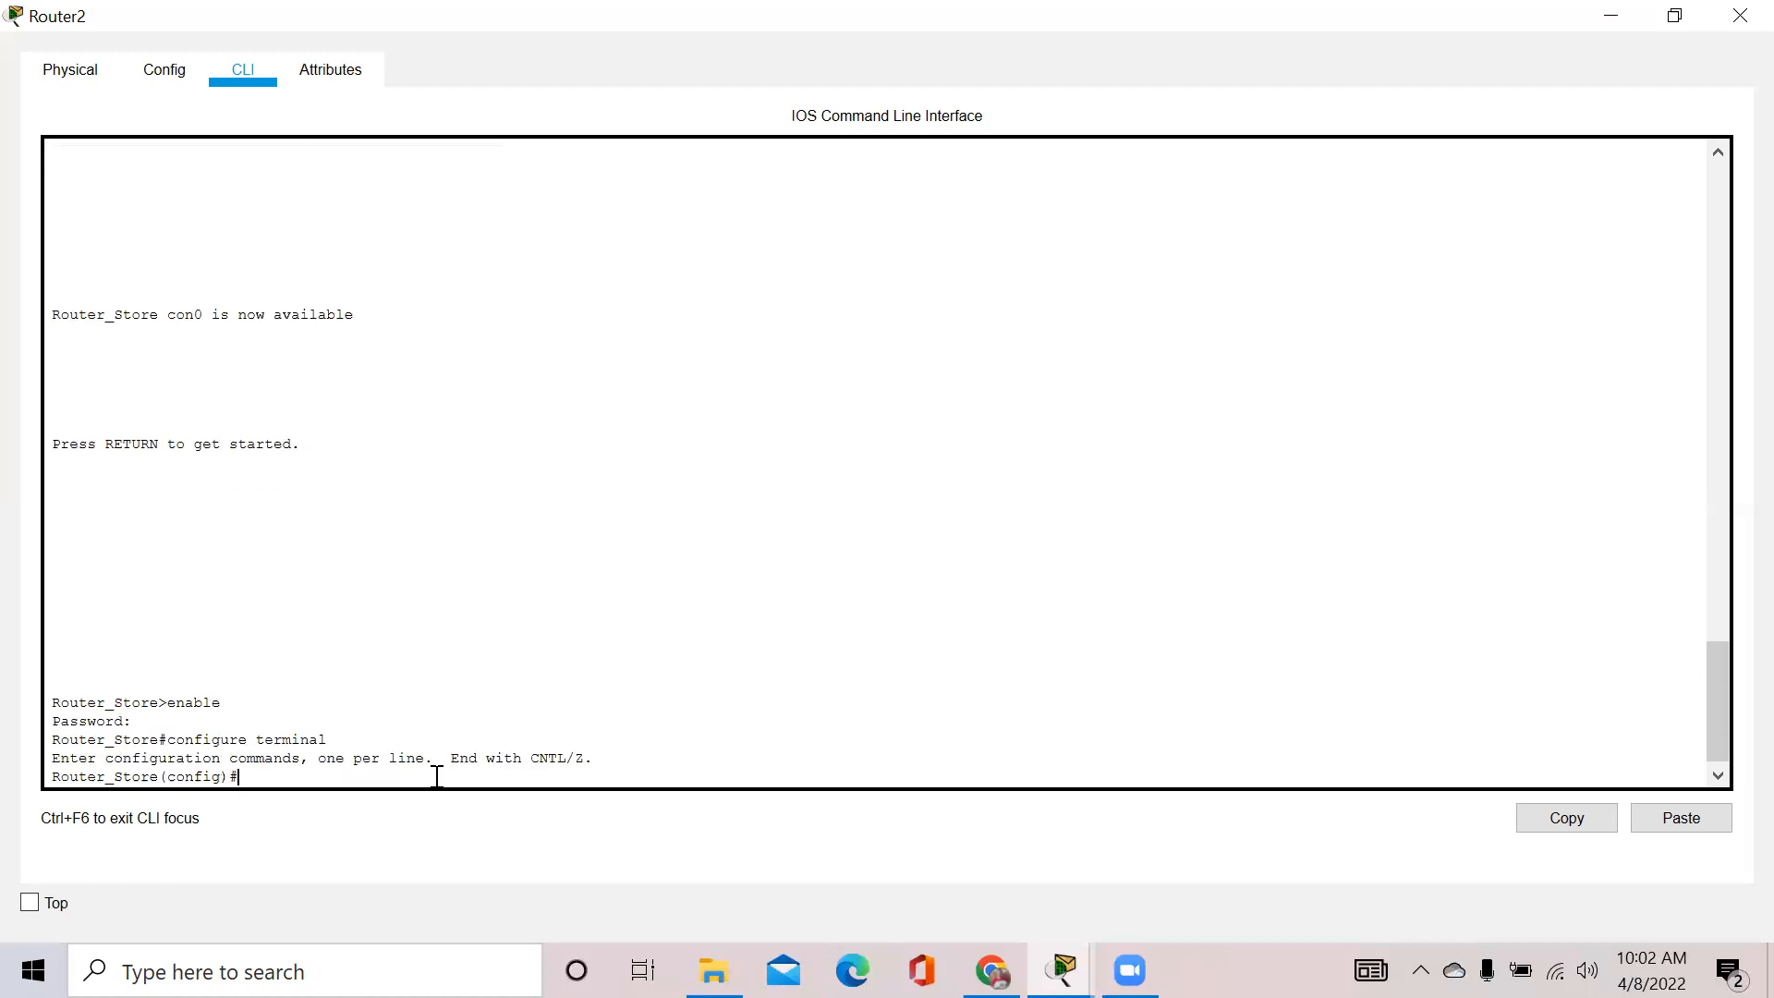
pyautogui.write('Line console 0')
pyautogui.press('Return')
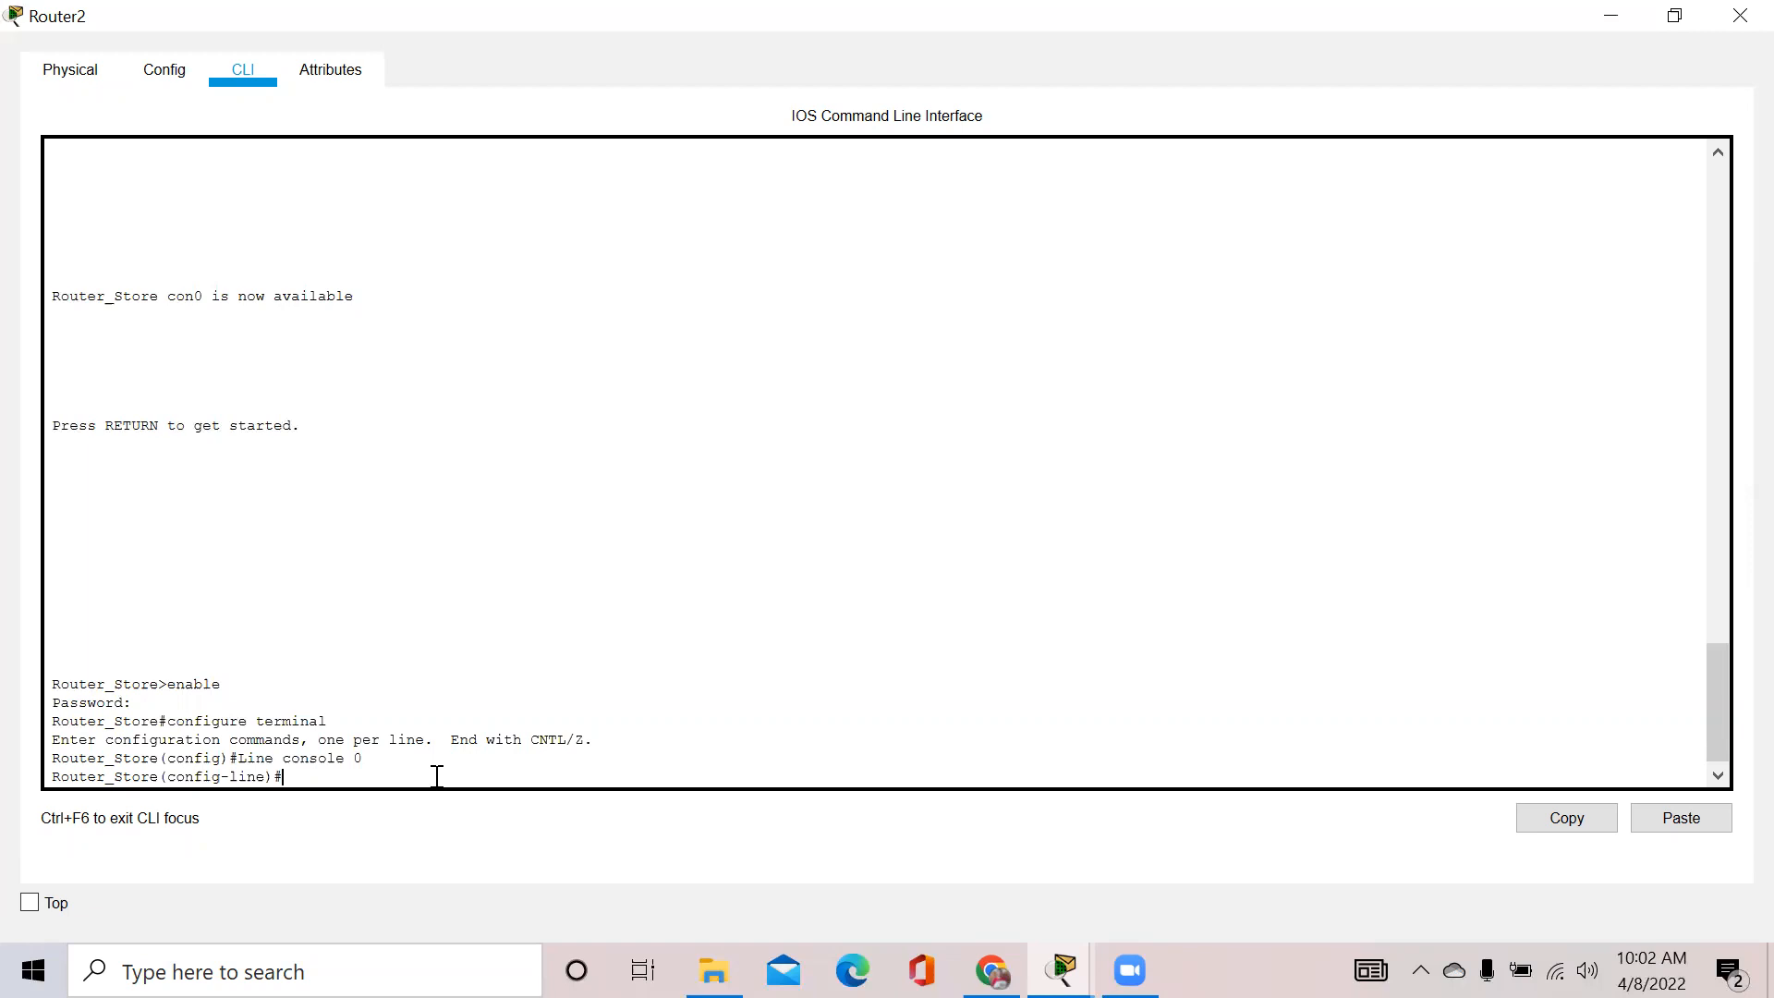
pyautogui.write('Password perawang')
pyautogui.press('Return')
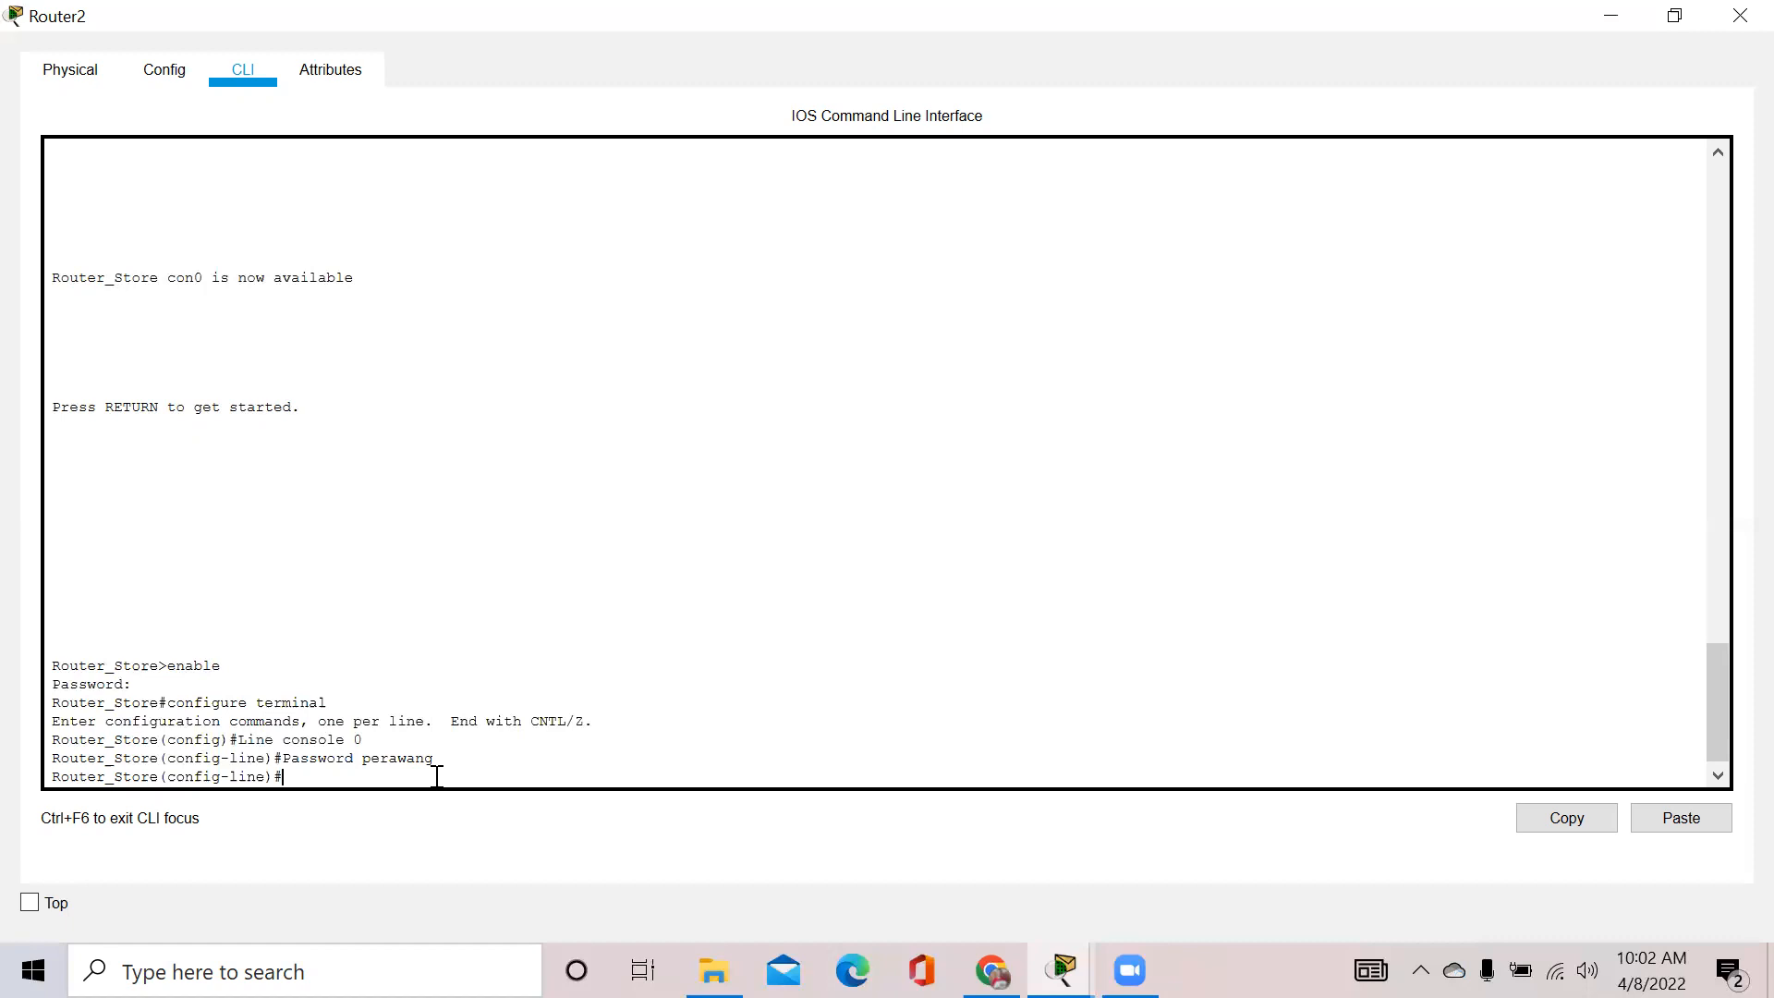
# Enable login on console line 0, then exit back out and end the console session
pyautogui.write('Login')
pyautogui.press('Return')
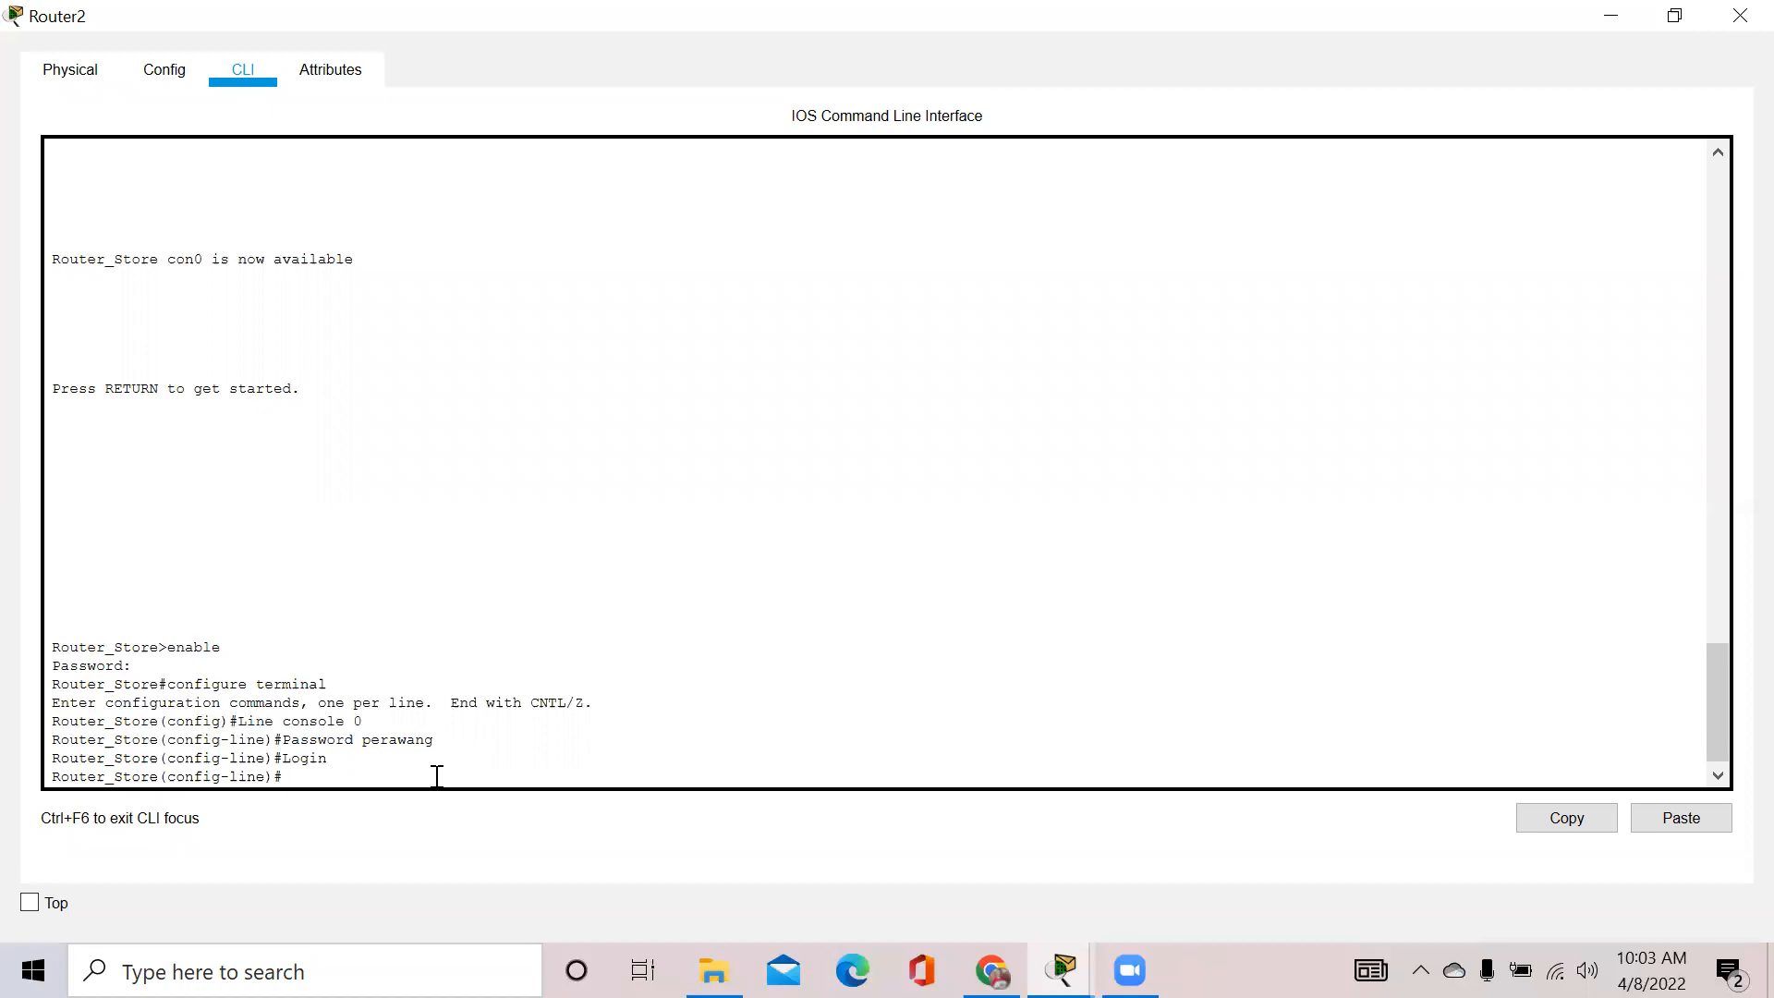
pyautogui.write('exit')
pyautogui.press('Return')
pyautogui.write('exit')
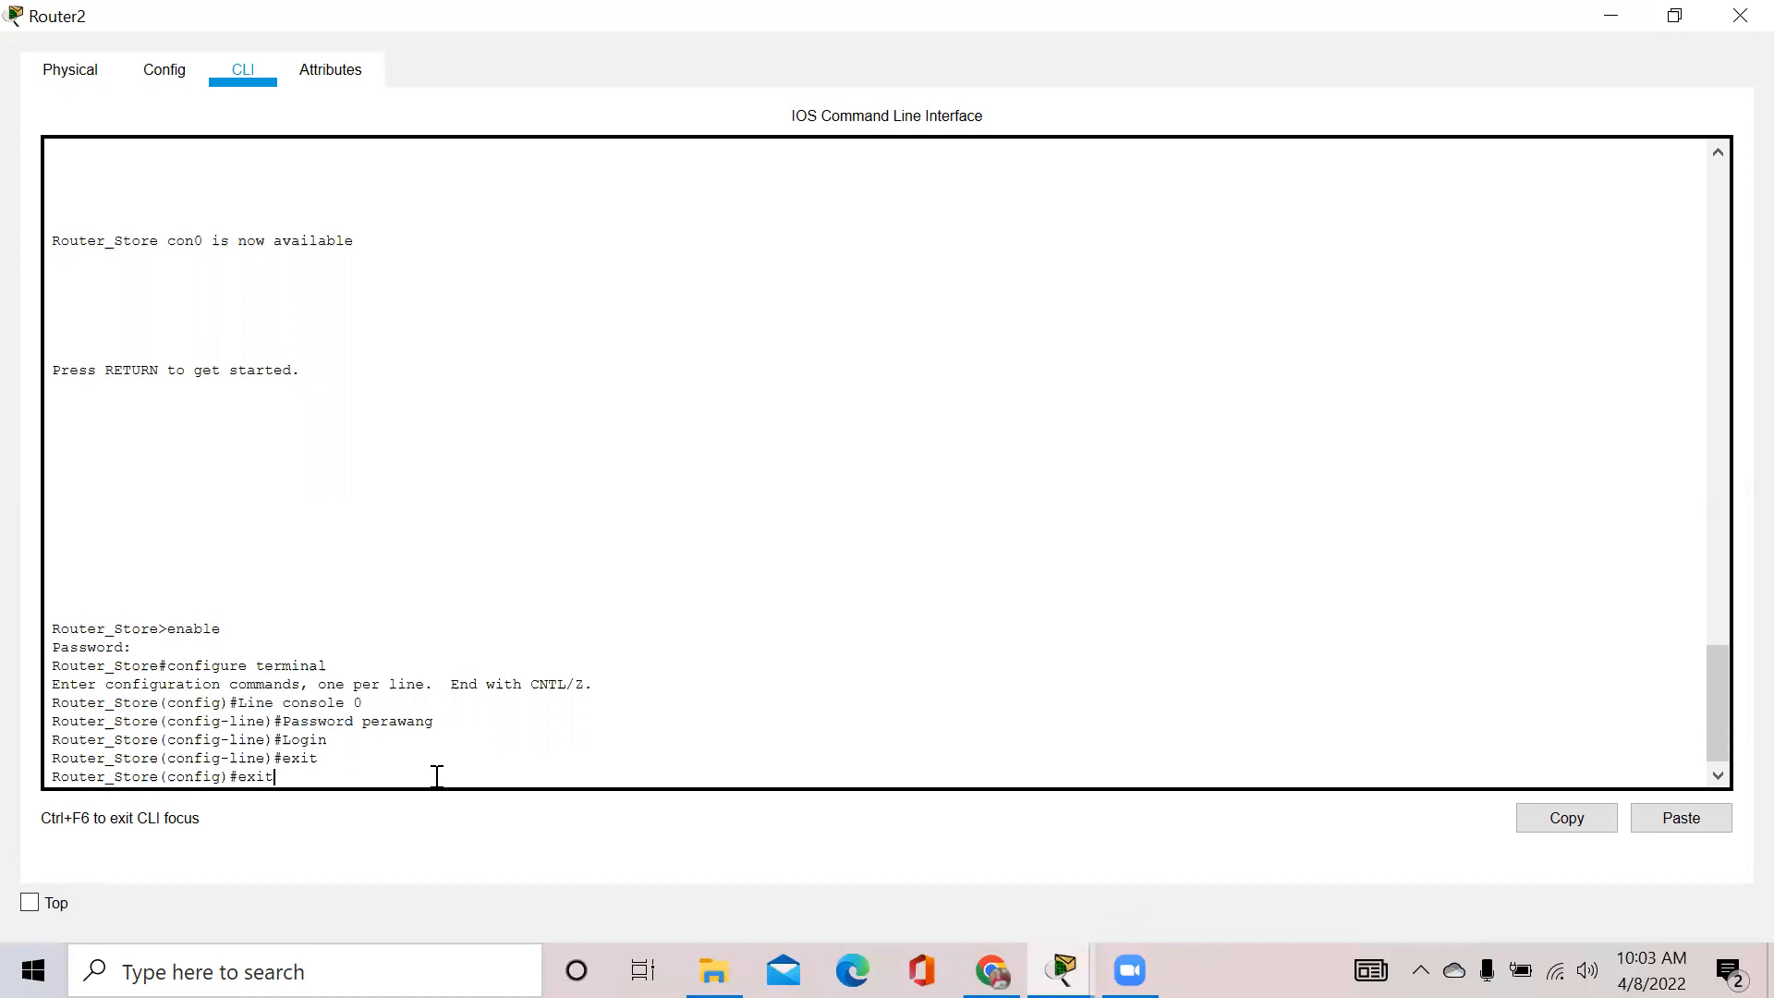
pyautogui.press('Return')
pyautogui.write('r')
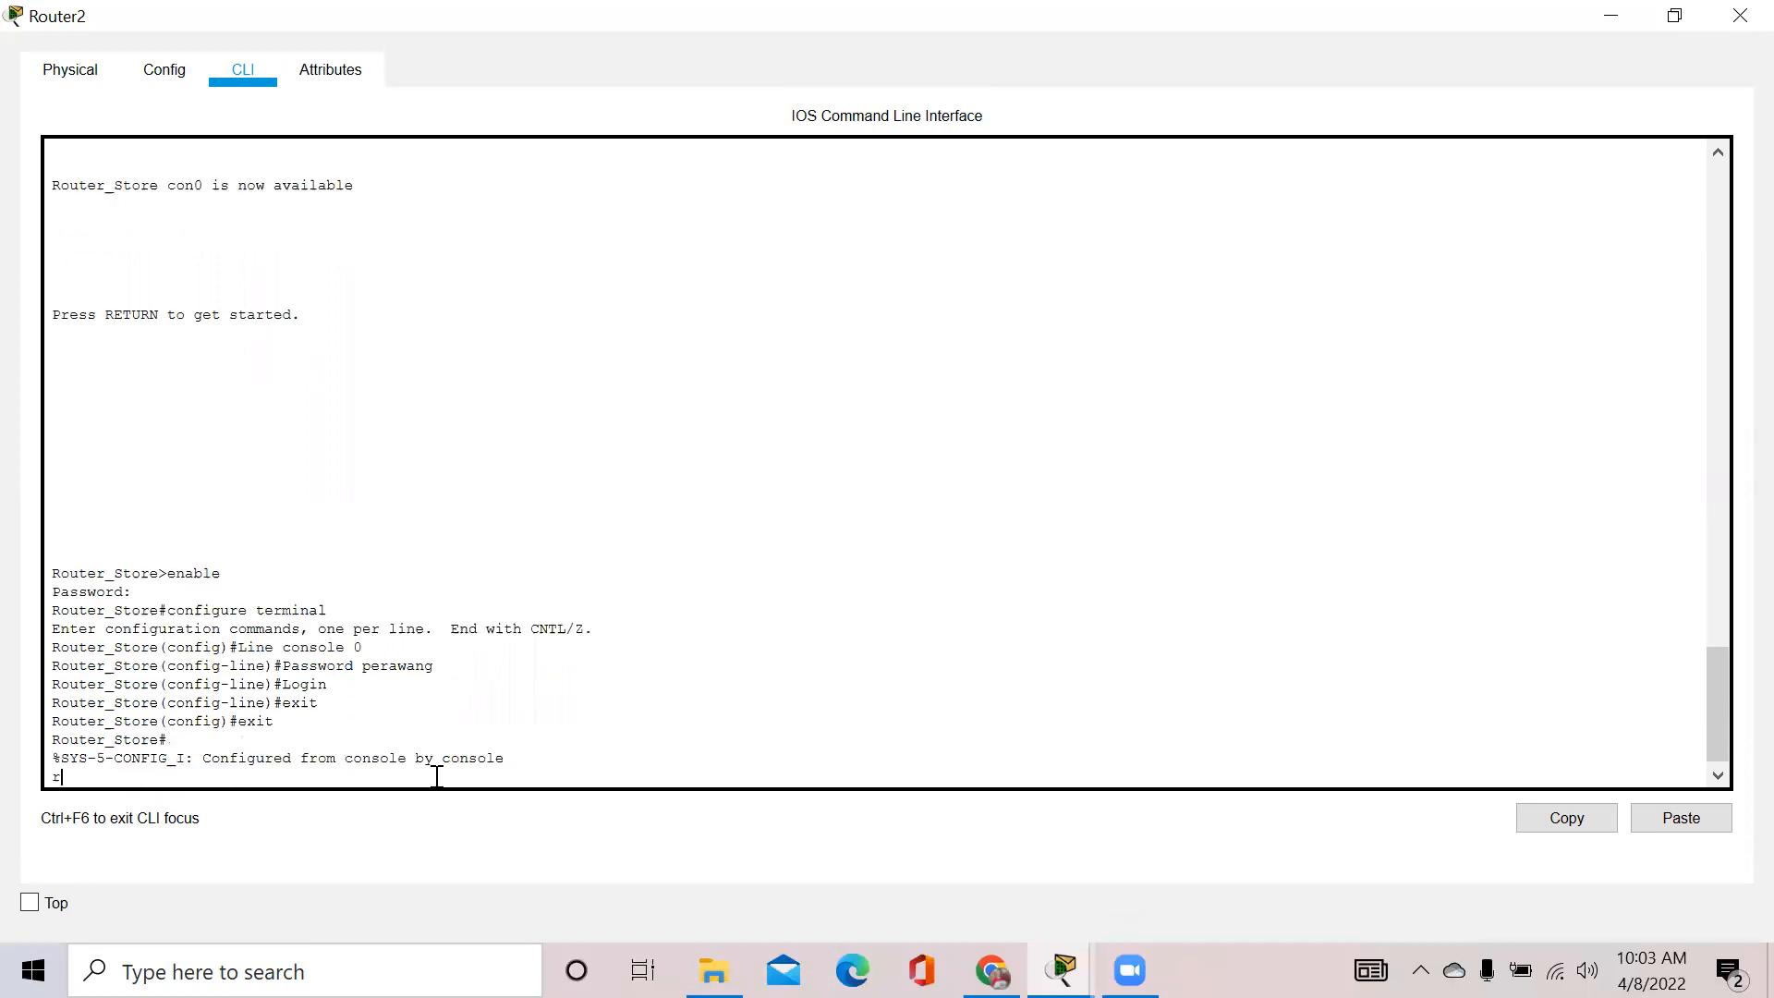
pyautogui.write('xit')
pyautogui.press('BackSpace')
pyautogui.press('BackSpace')
pyautogui.press('BackSpace')
pyautogui.press('BackSpace')
pyautogui.write('exit')
pyautogui.press('Return')
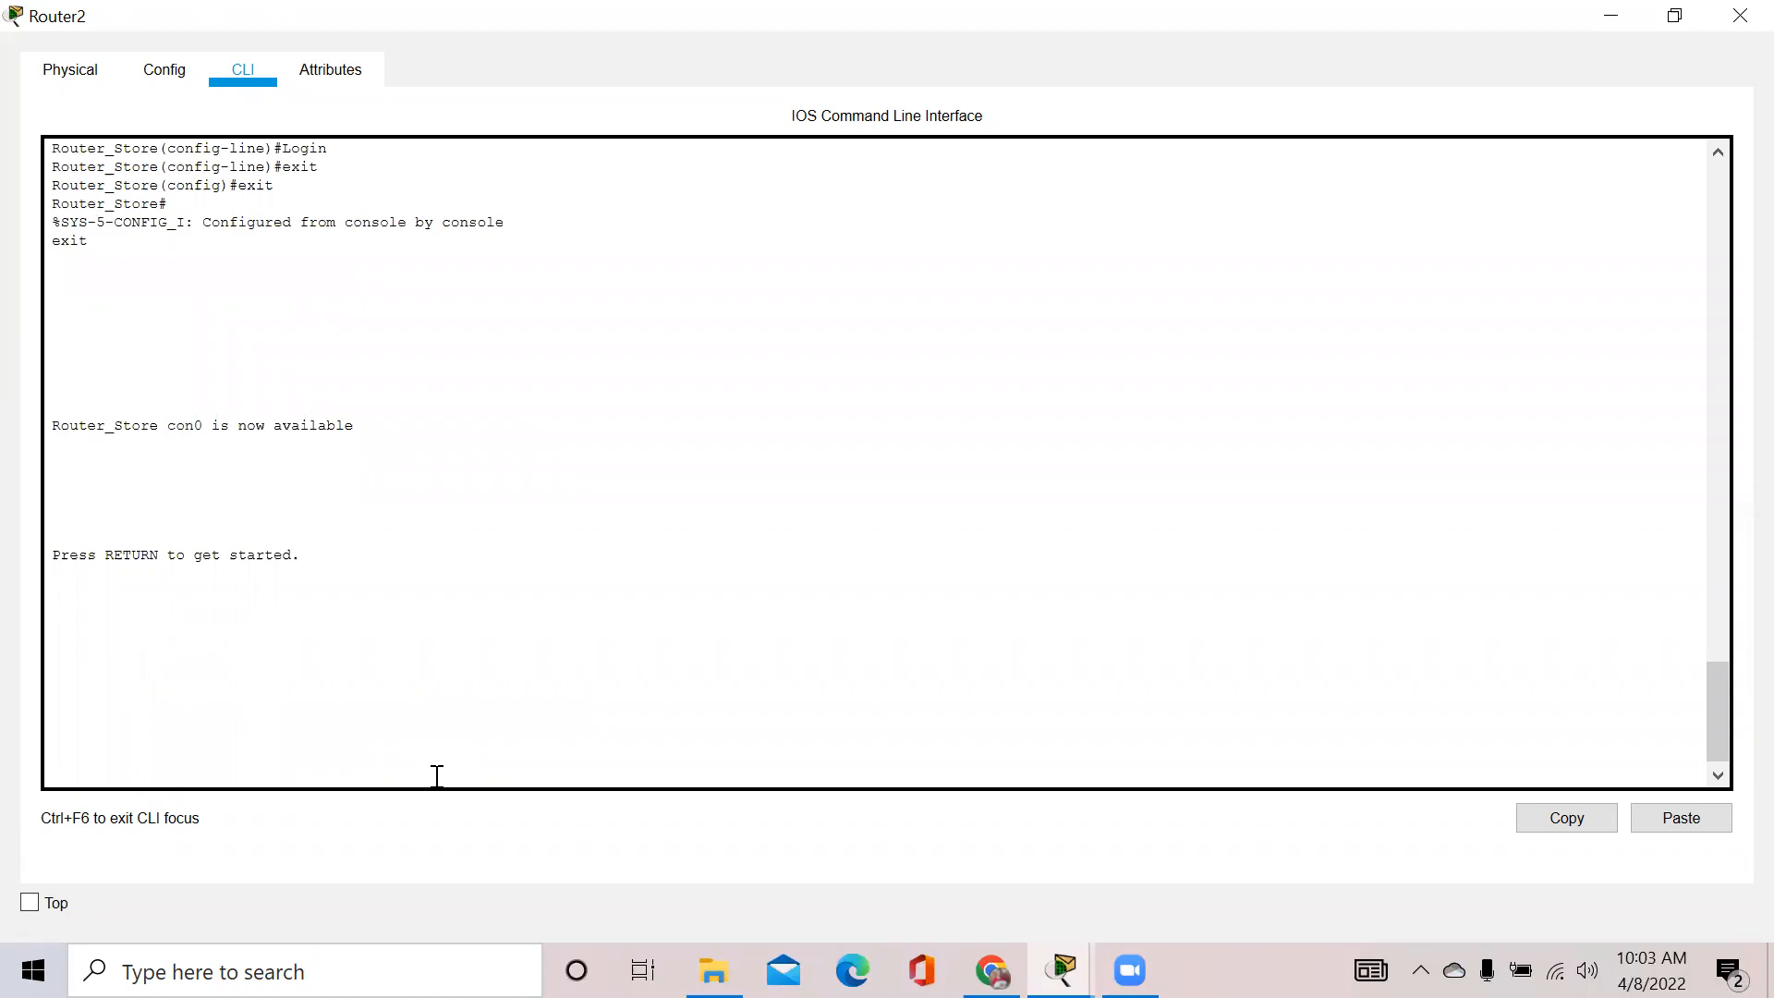
# Log into Router_Store's console with its password, then run enable and supply the enable password
pyautogui.press('Return')
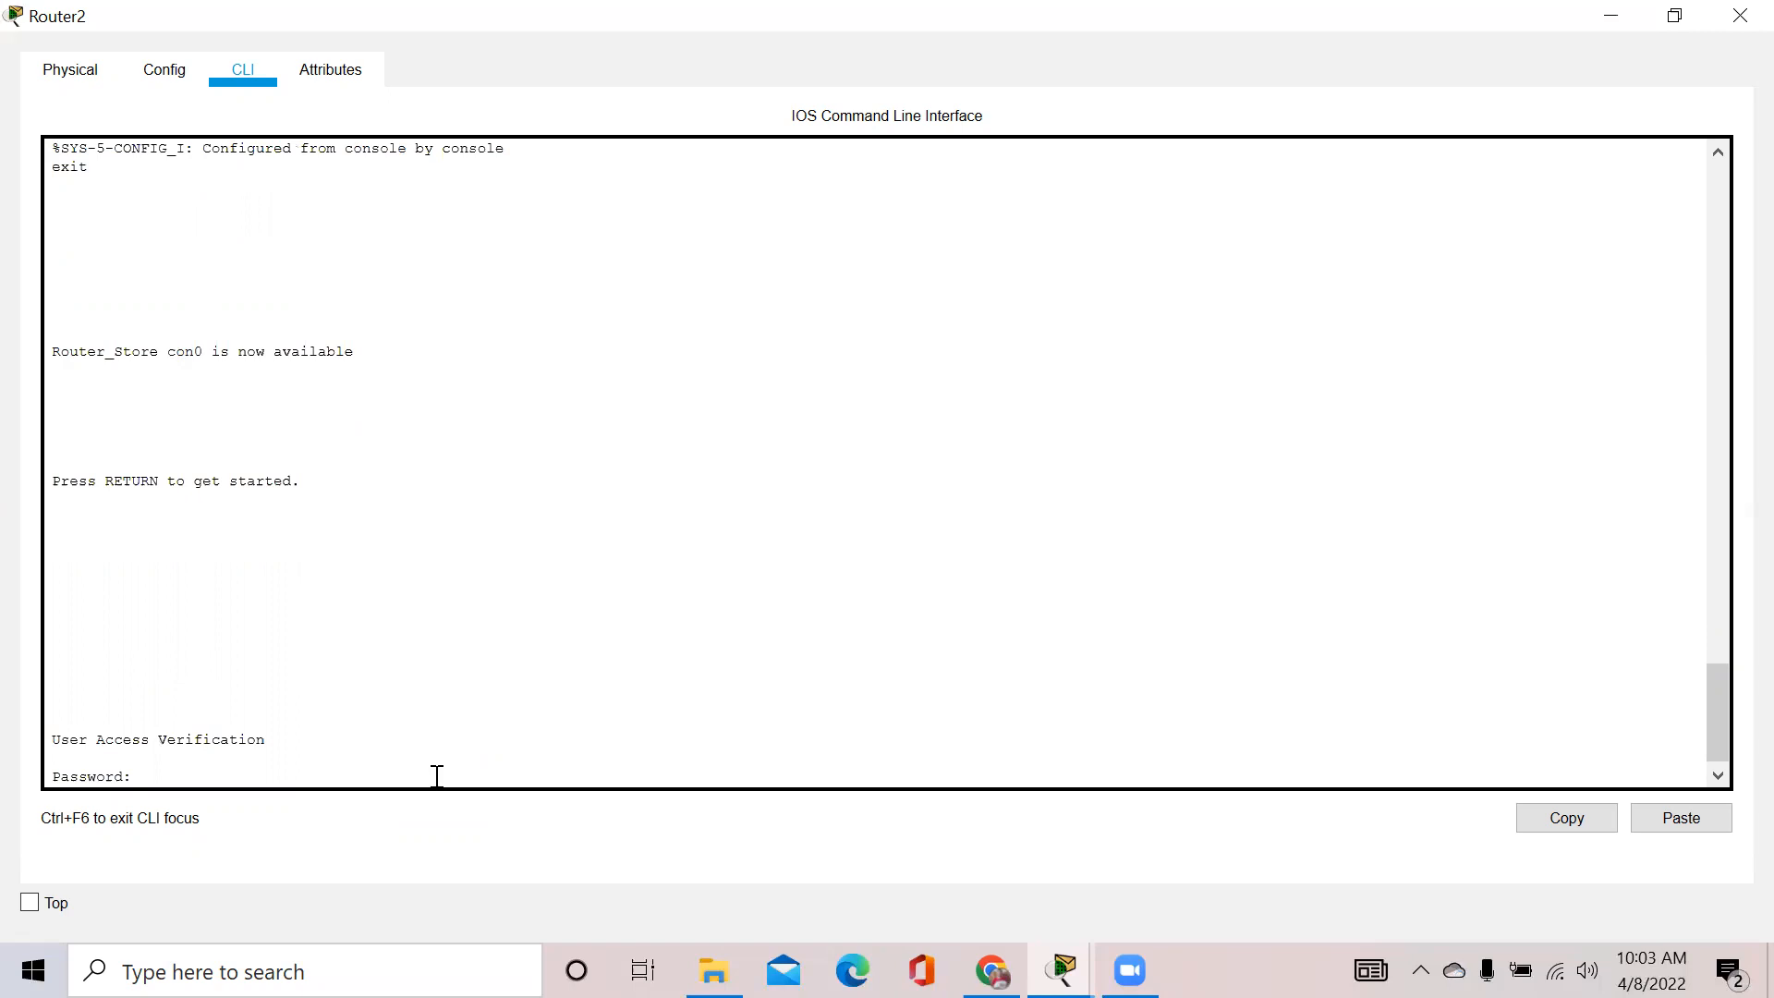
pyautogui.press('Return')
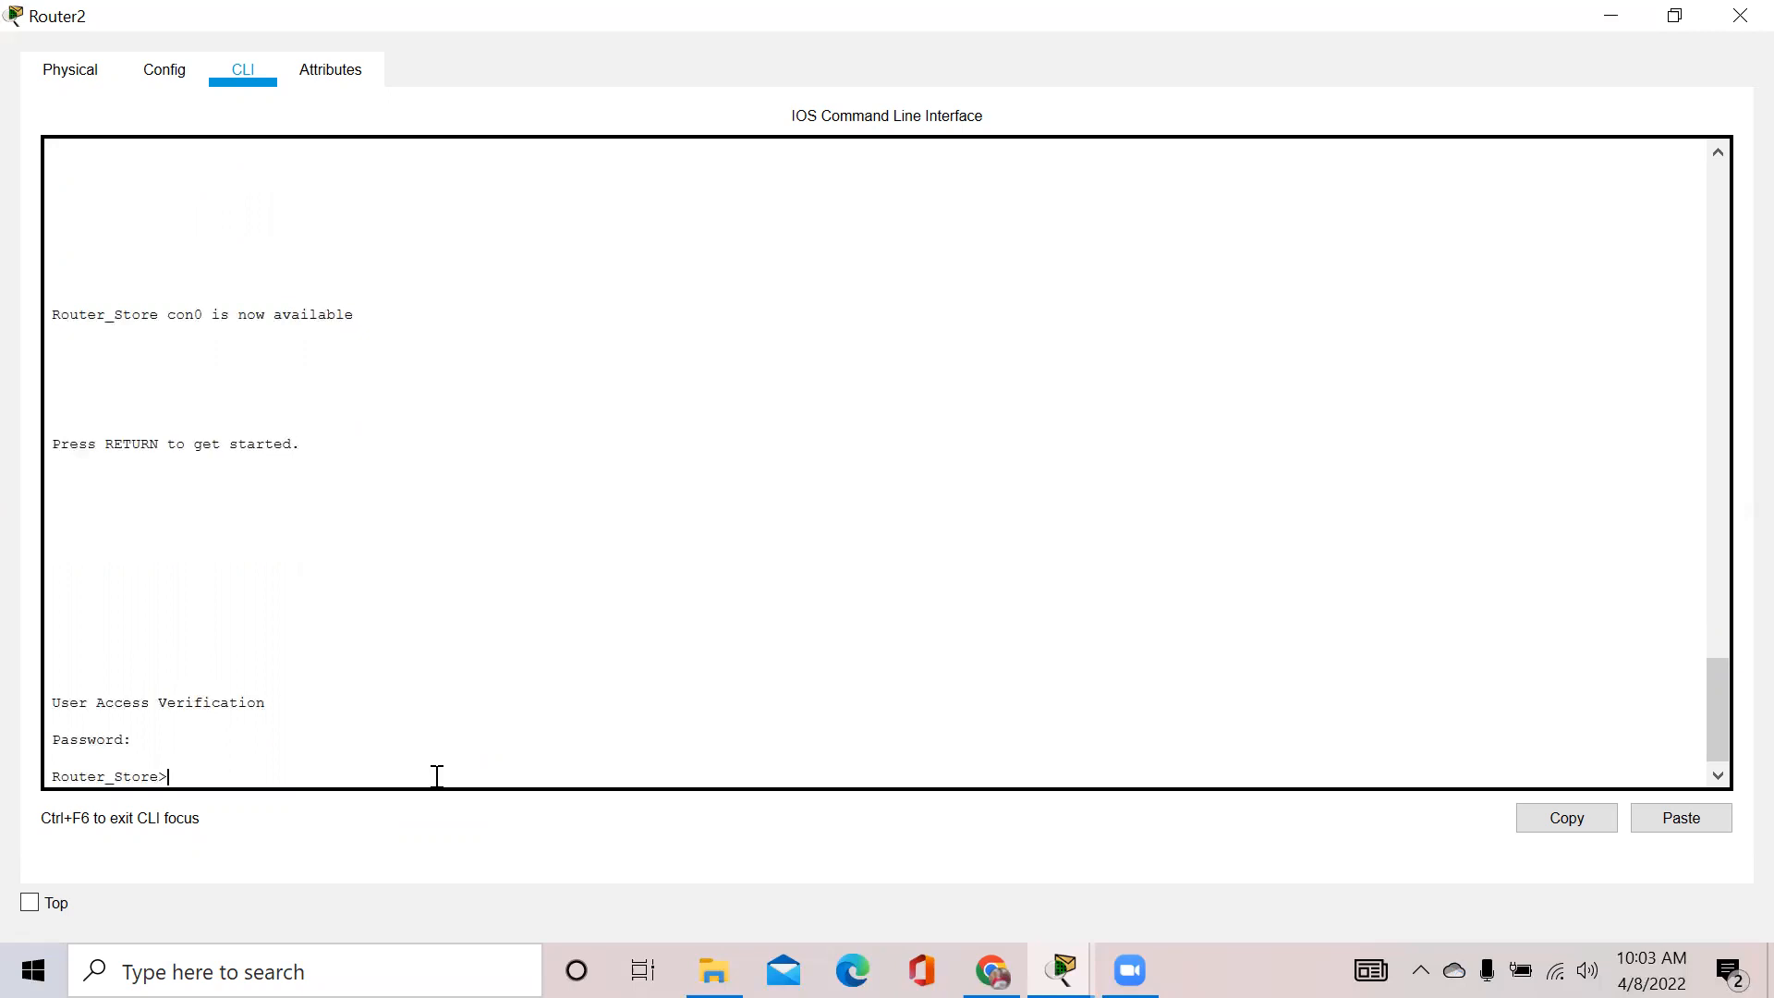
pyautogui.write('enable')
pyautogui.press('Return')
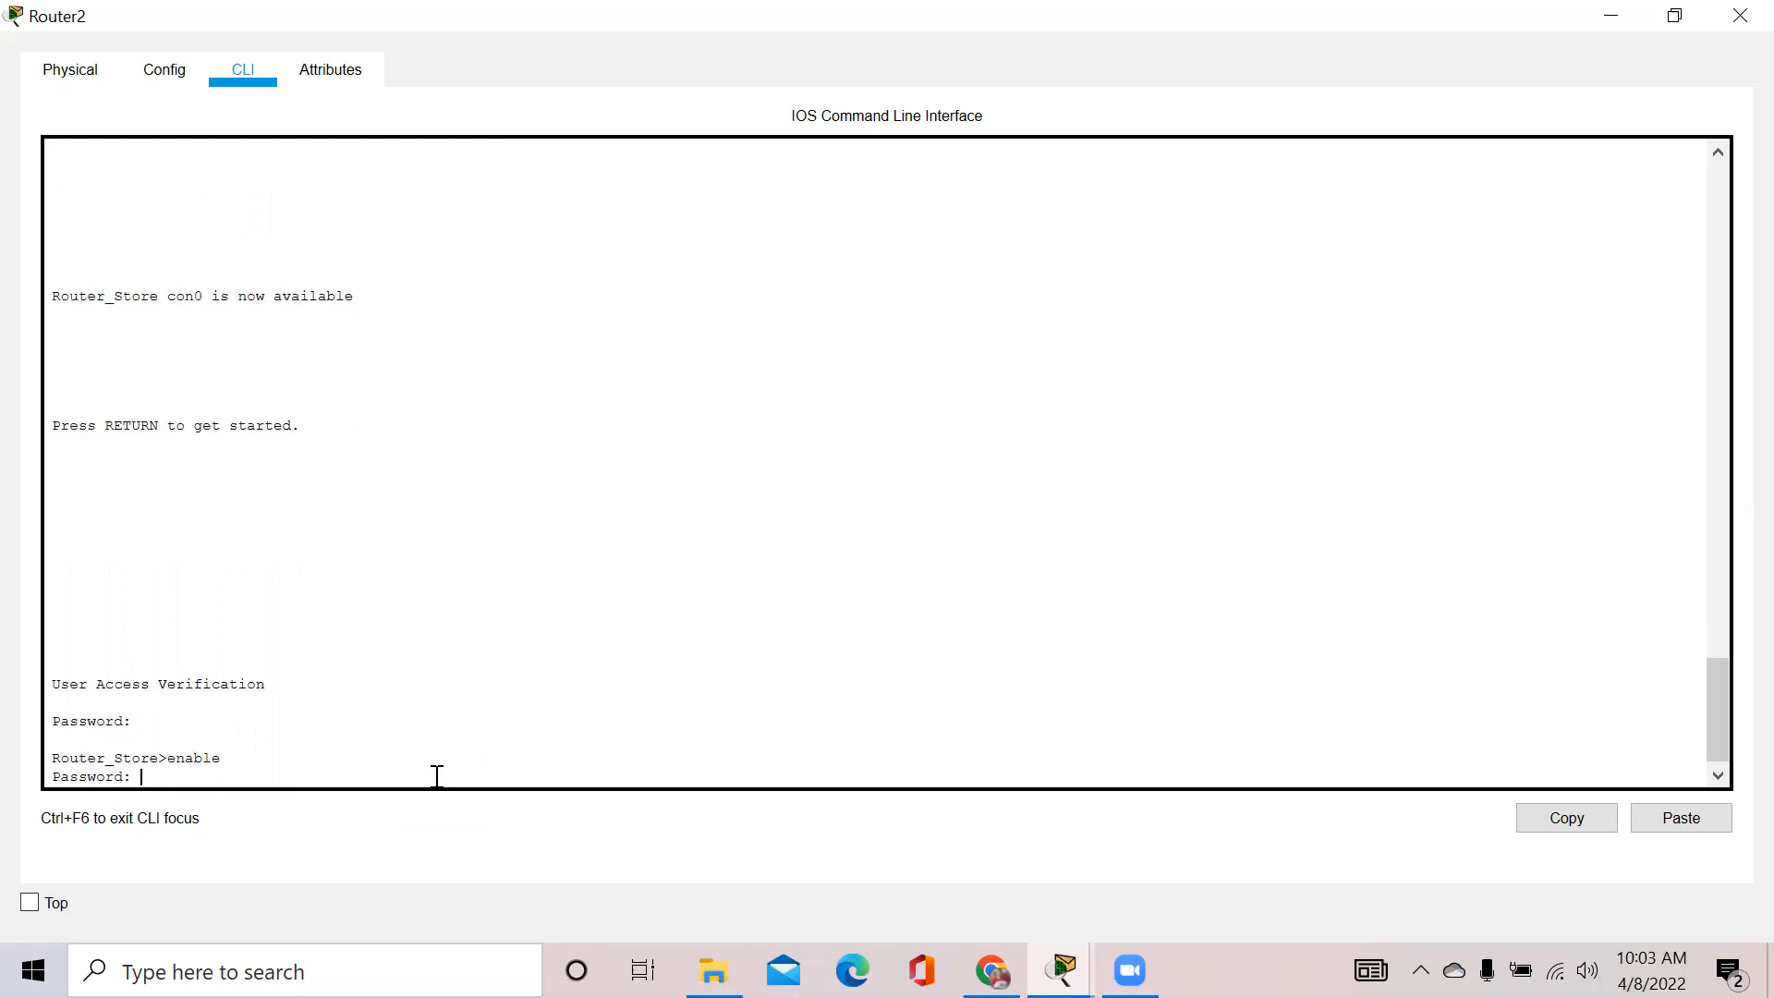
pyautogui.press('Return')
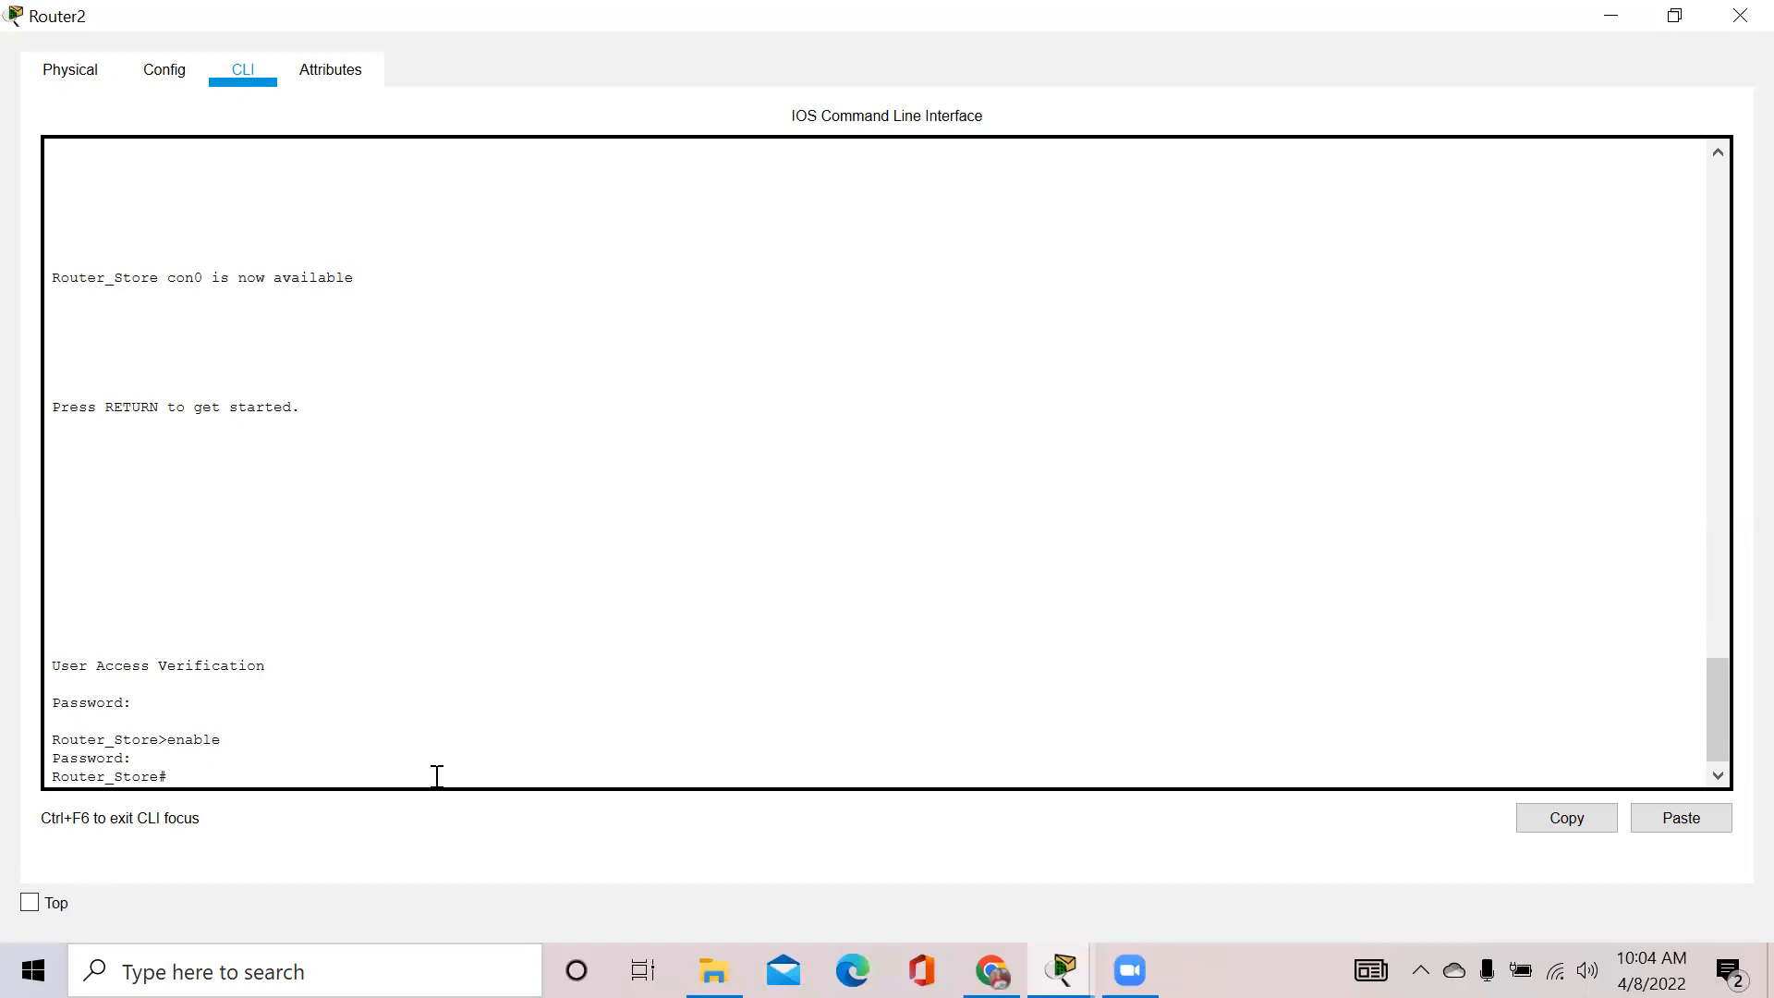
# Run 'show running-config' on Router_Store
pyautogui.write('how running')
pyautogui.write(' c')
pyautogui.press('BackSpace')
pyautogui.press('BackSpace')
pyautogui.write('-config')
pyautogui.press('Return')
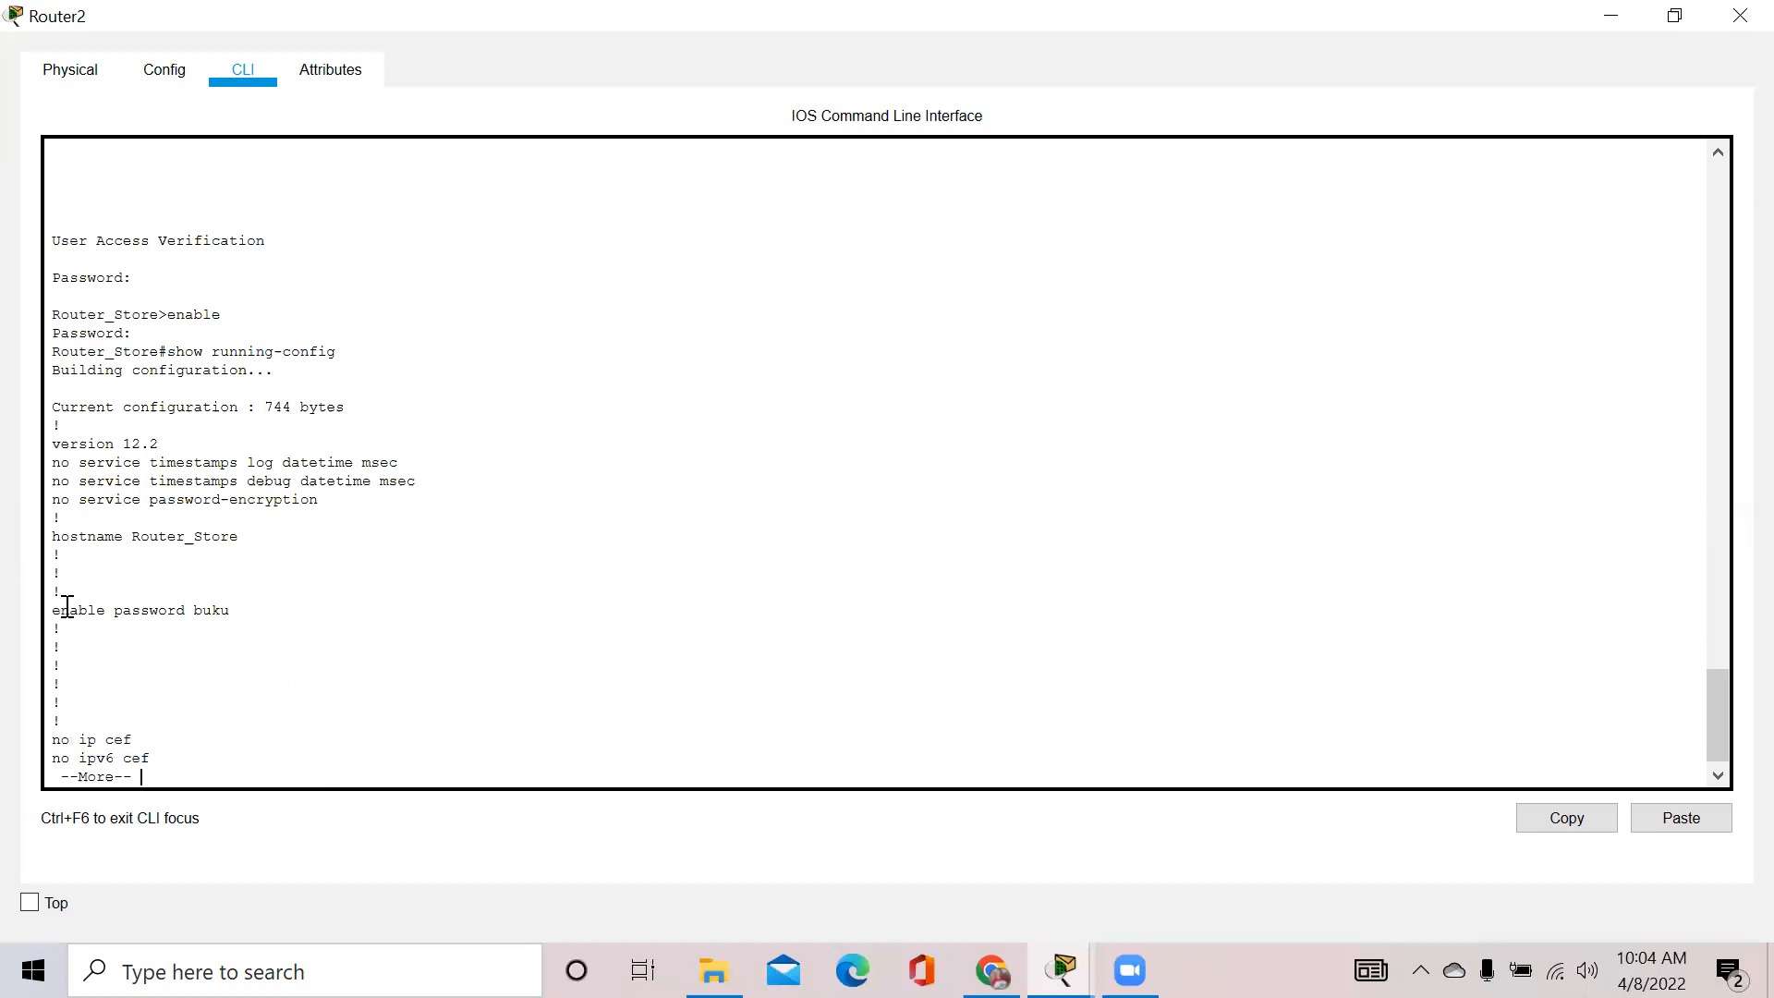
# Highlight the plain-text enable password line in the output, then stop the --More-- listing
pyautogui.moveTo(57, 606); pyautogui.dragTo(241, 606)
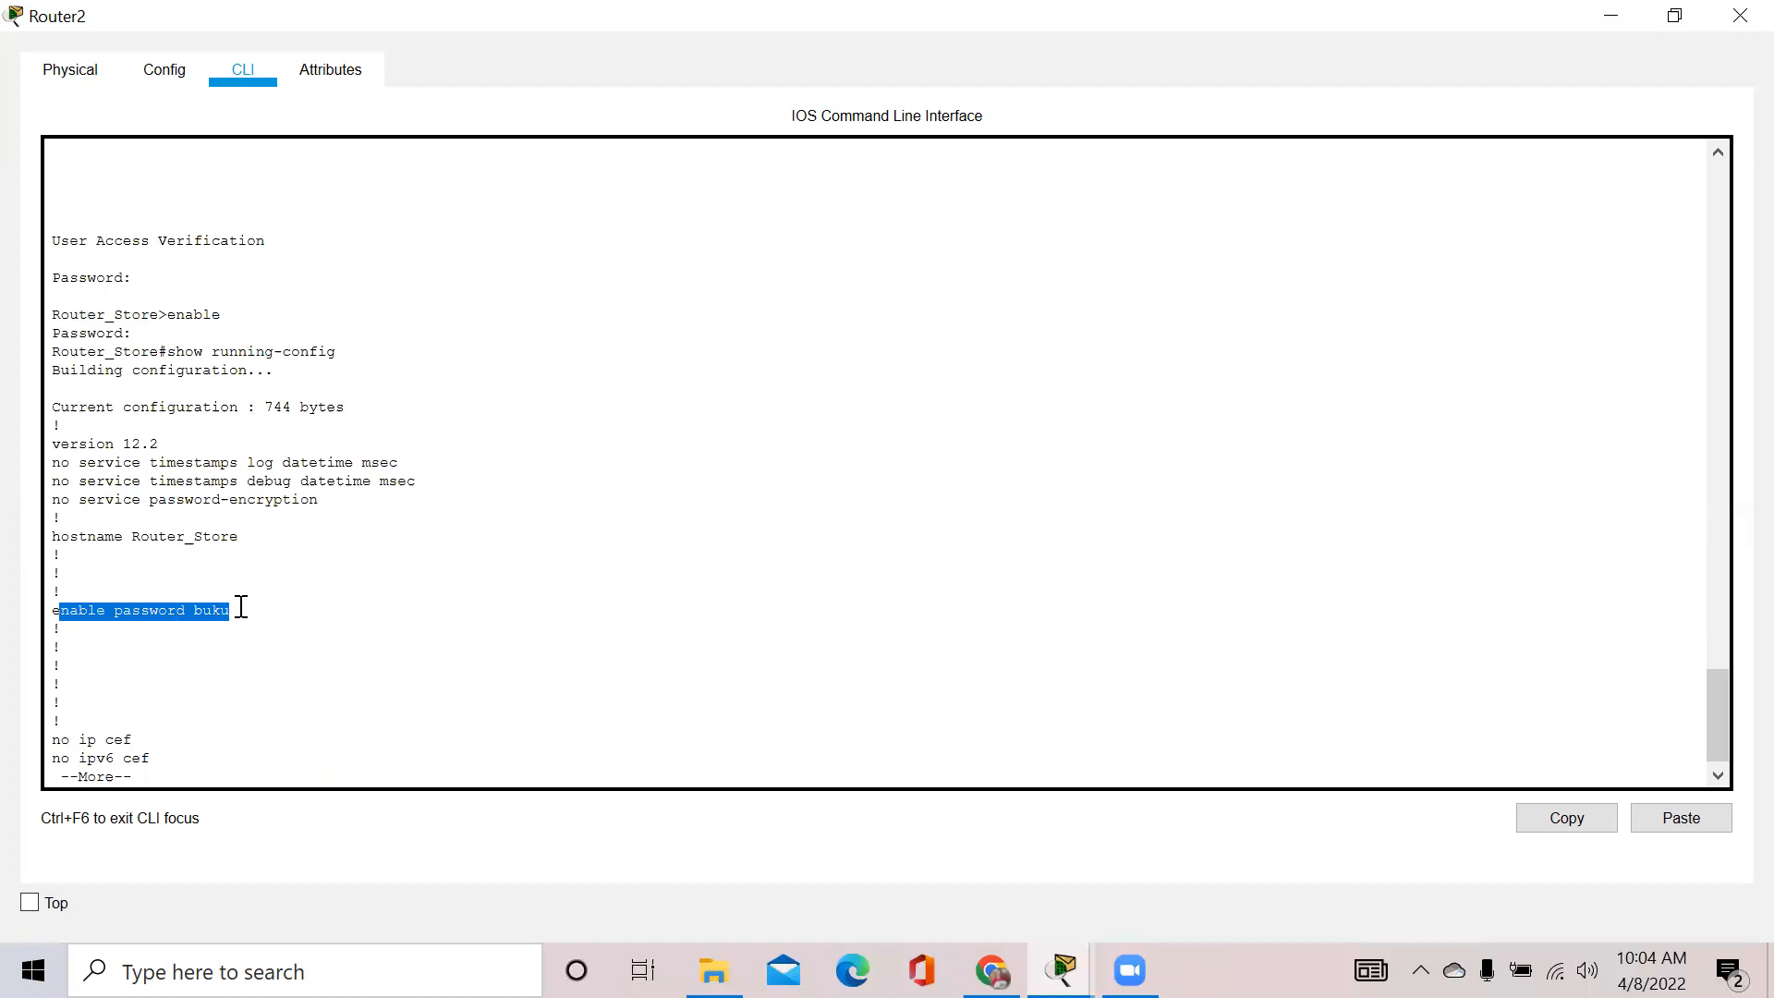
pyautogui.click(241, 606)
pyautogui.doubleClick(191, 610)
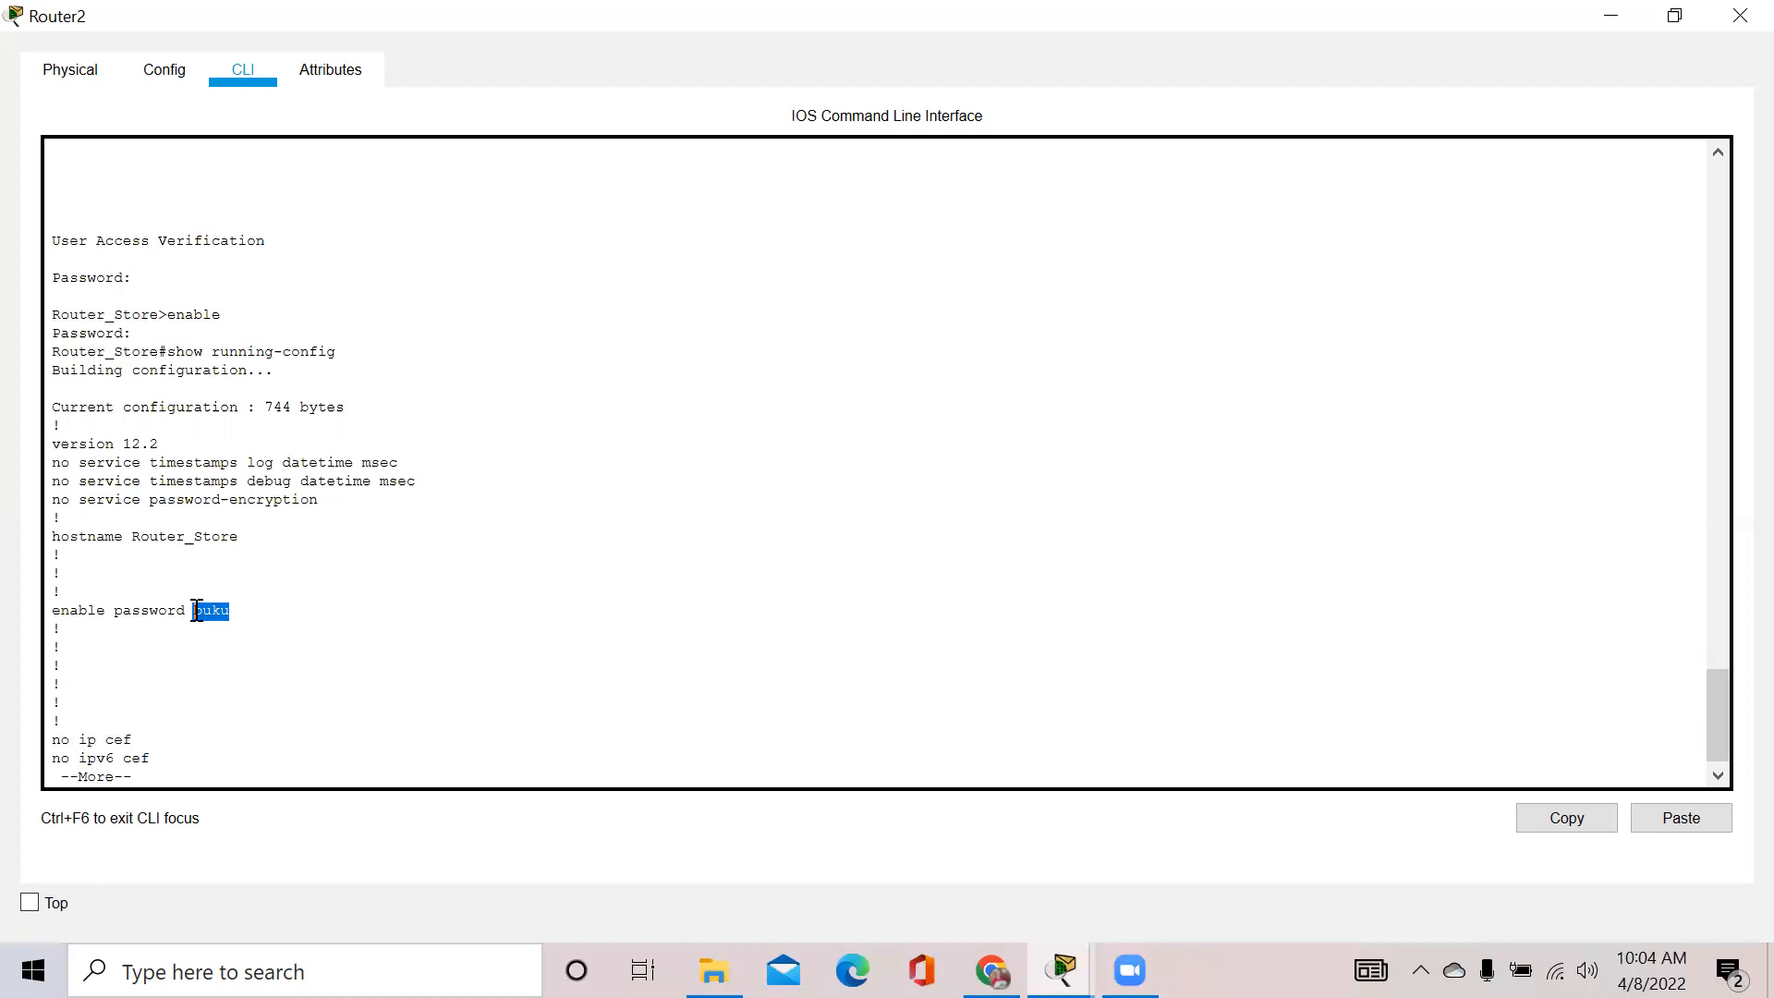
pyautogui.click(164, 771)
pyautogui.press('Return')
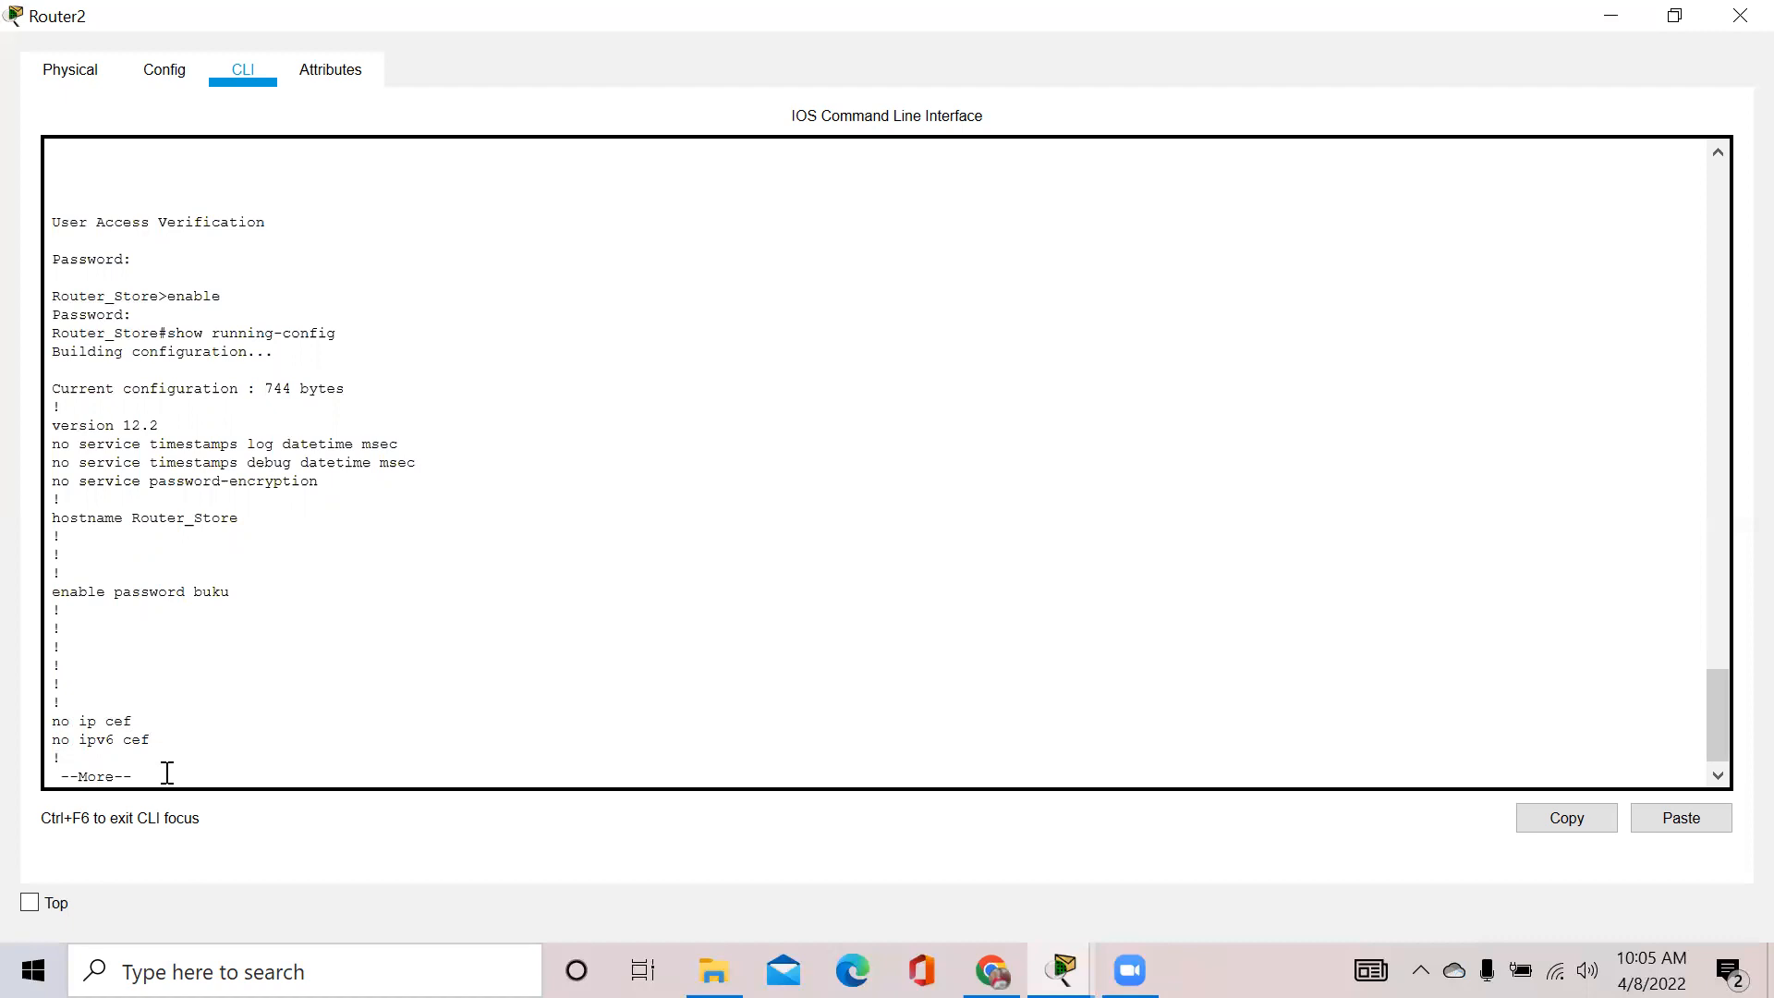
pyautogui.press('Return')
# Submit the exit command and inspect the mistyped 'xit' lookup in the terminal output
pyautogui.write('exit')
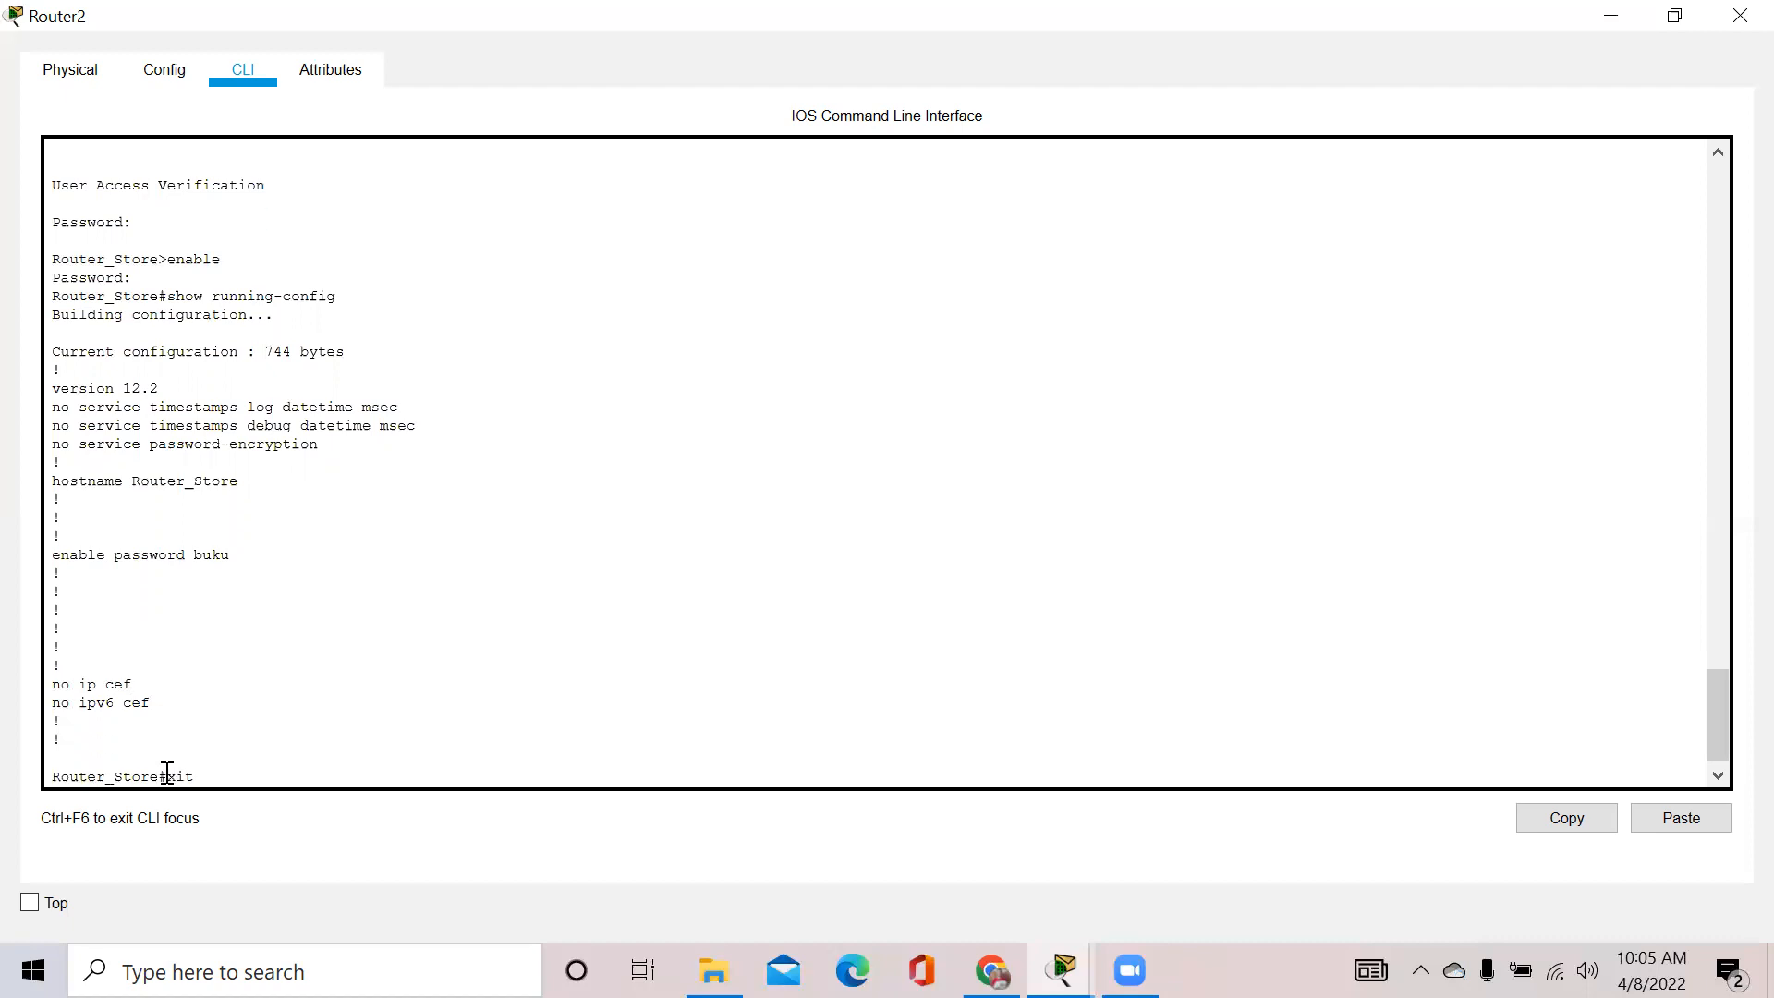
pyautogui.press('Return')
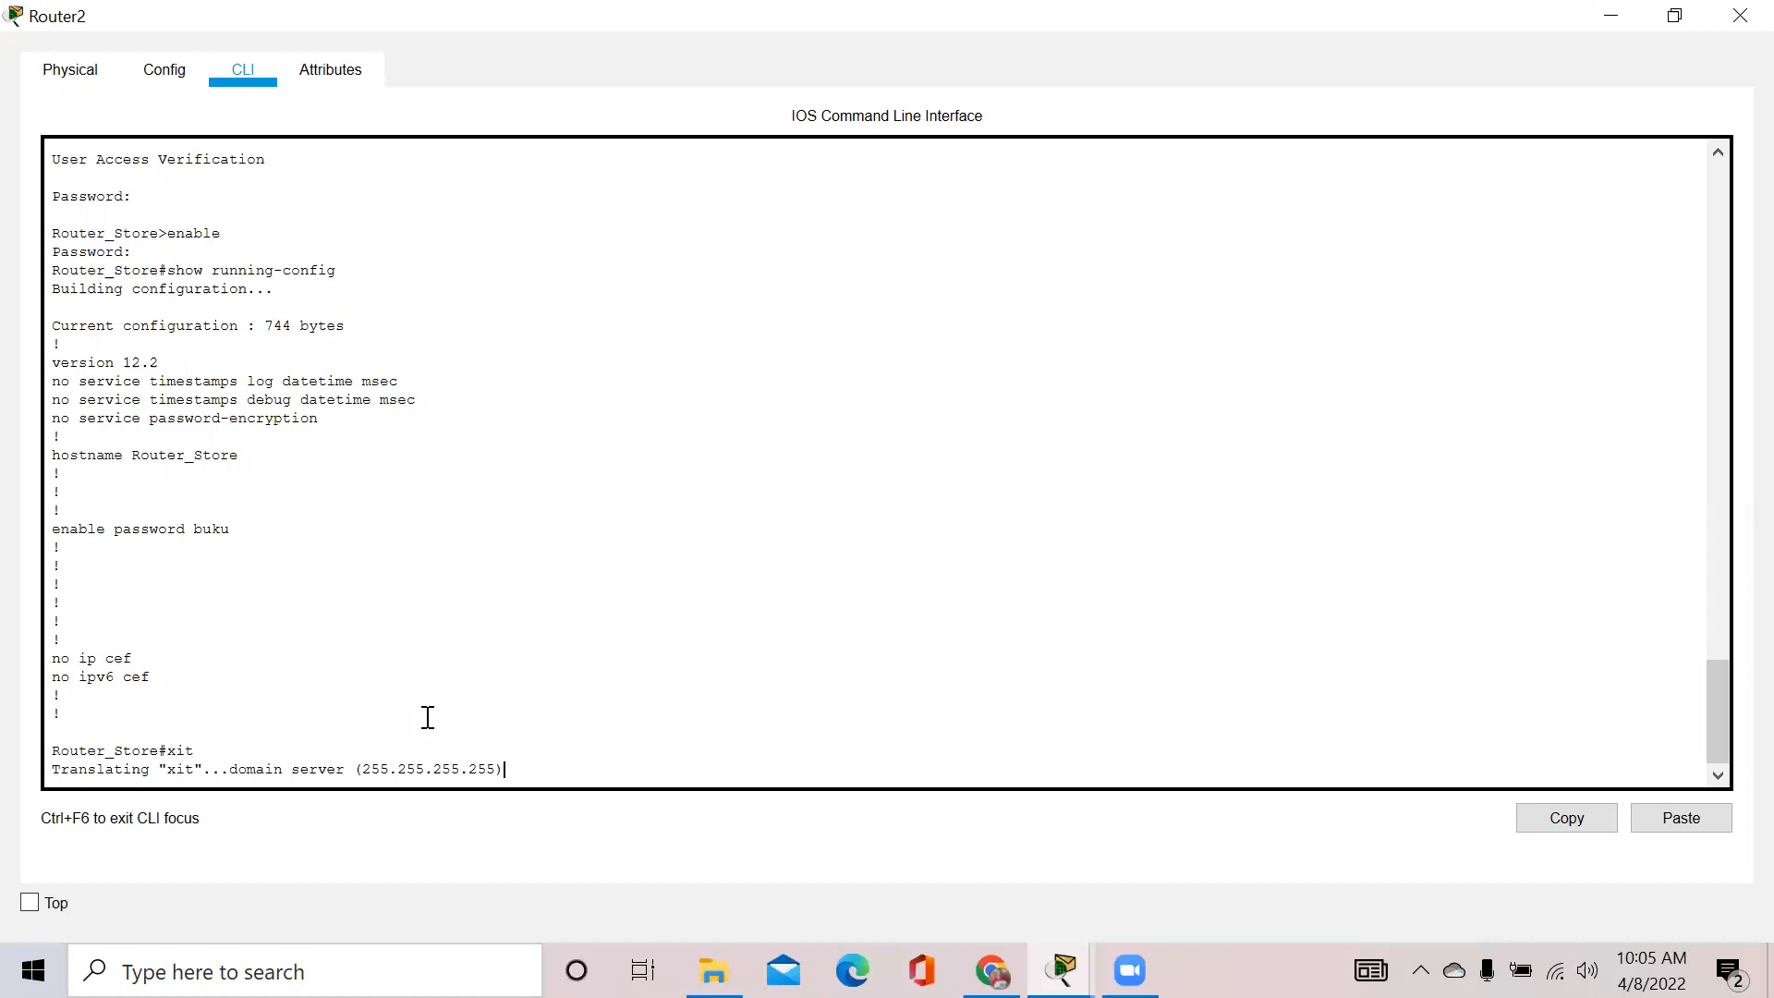
pyautogui.doubleClick(428, 718)
pyautogui.click(525, 776)
pyautogui.doubleClick(212, 750)
pyautogui.click(508, 758)
pyautogui.moveTo(1718, 730); pyautogui.dragTo(1735, 823)
pyautogui.click(514, 766)
# Keep the Router2 window always on top using the Top checkbox
pyautogui.click(63, 65)
pyautogui.click(243, 74)
pyautogui.click(30, 903)
pyautogui.hotkey('ctrl', 'F6')
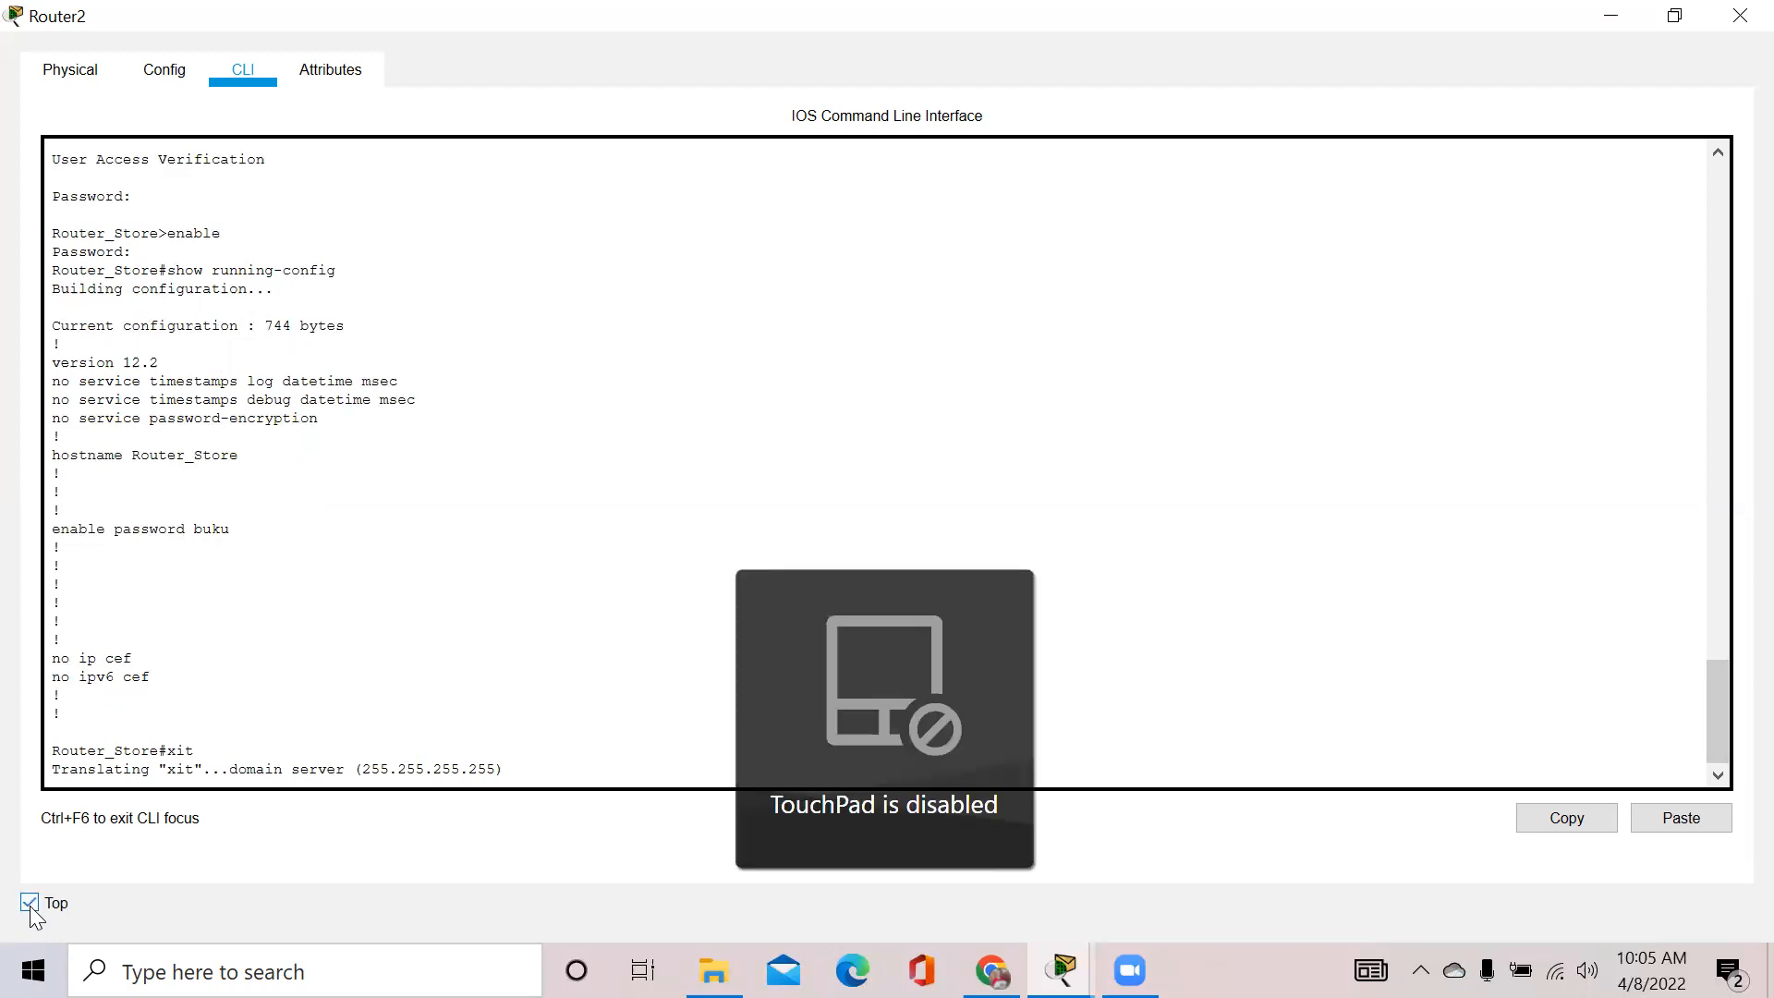
pyautogui.hotkey('ctrl', 'F6')
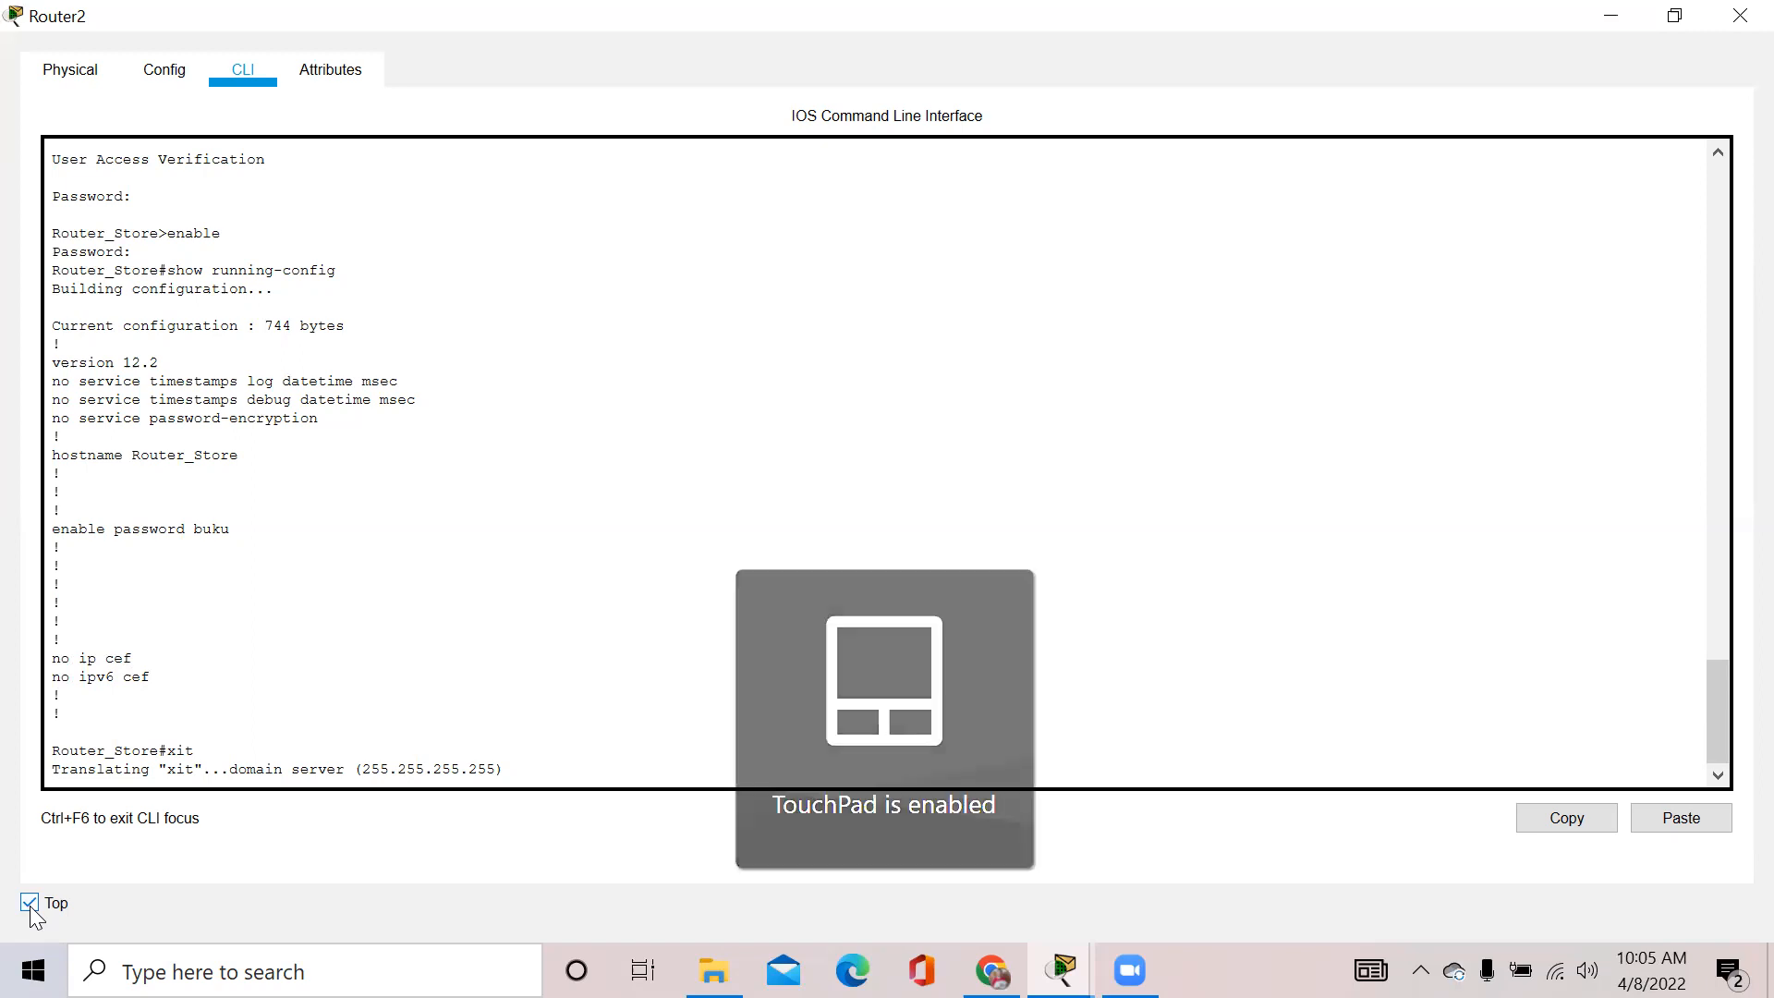
pyautogui.hotkey('ctrl', 'F6')
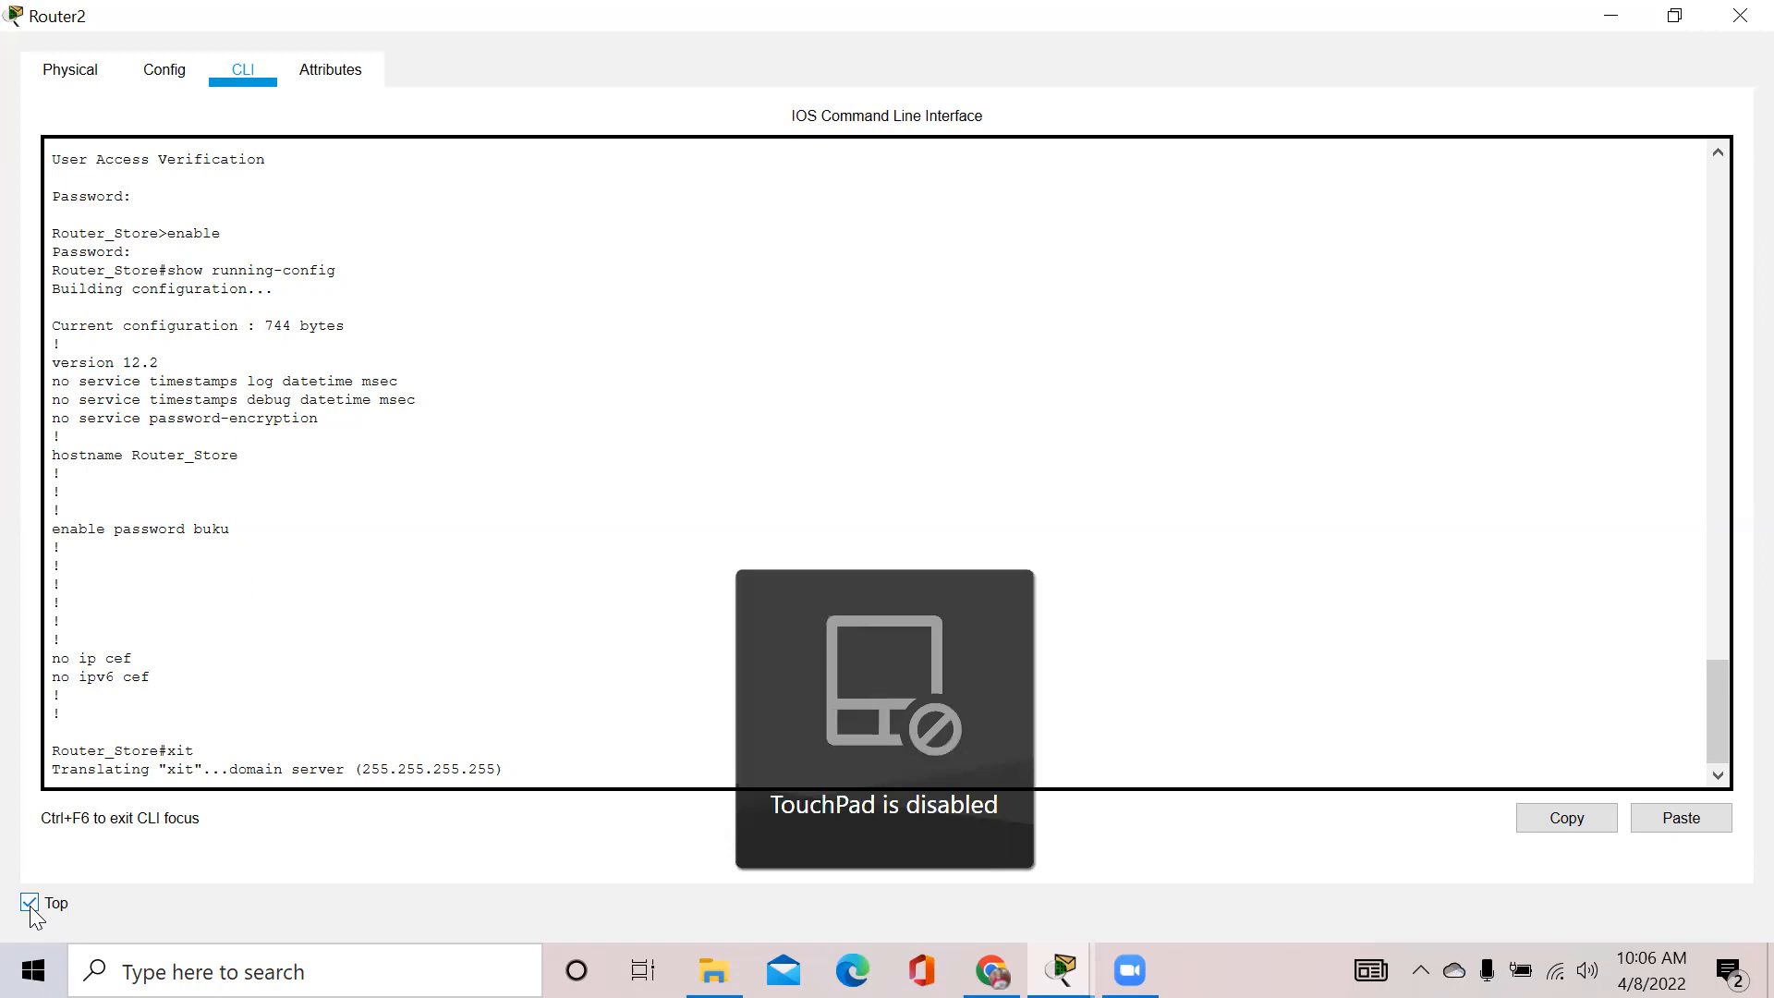
pyautogui.hotkey('ctrl', 'F6')
pyautogui.hotkey('ctrl', 'F6')
pyautogui.hotkey('ctrl', 'F6')
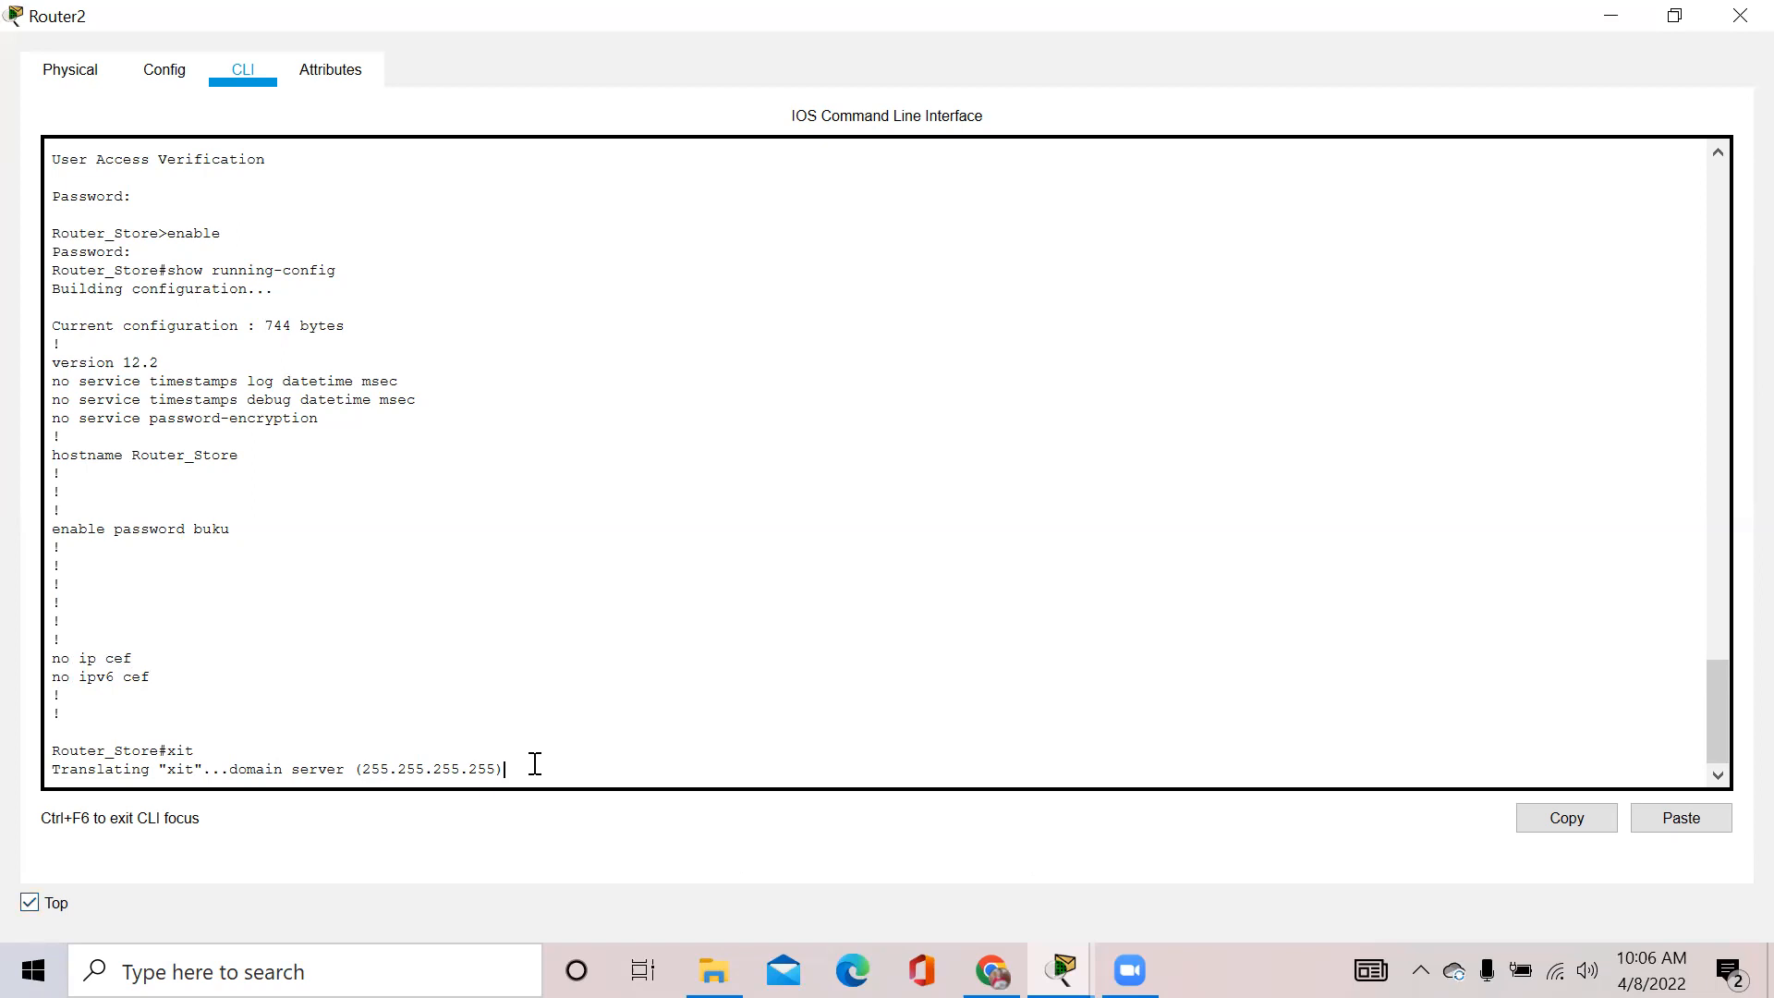
# Erase the stray characters at the prompt and end the console session with 'exit'
pyautogui.write('duykschzxjb')
pyautogui.hotkey('alt', 'space')
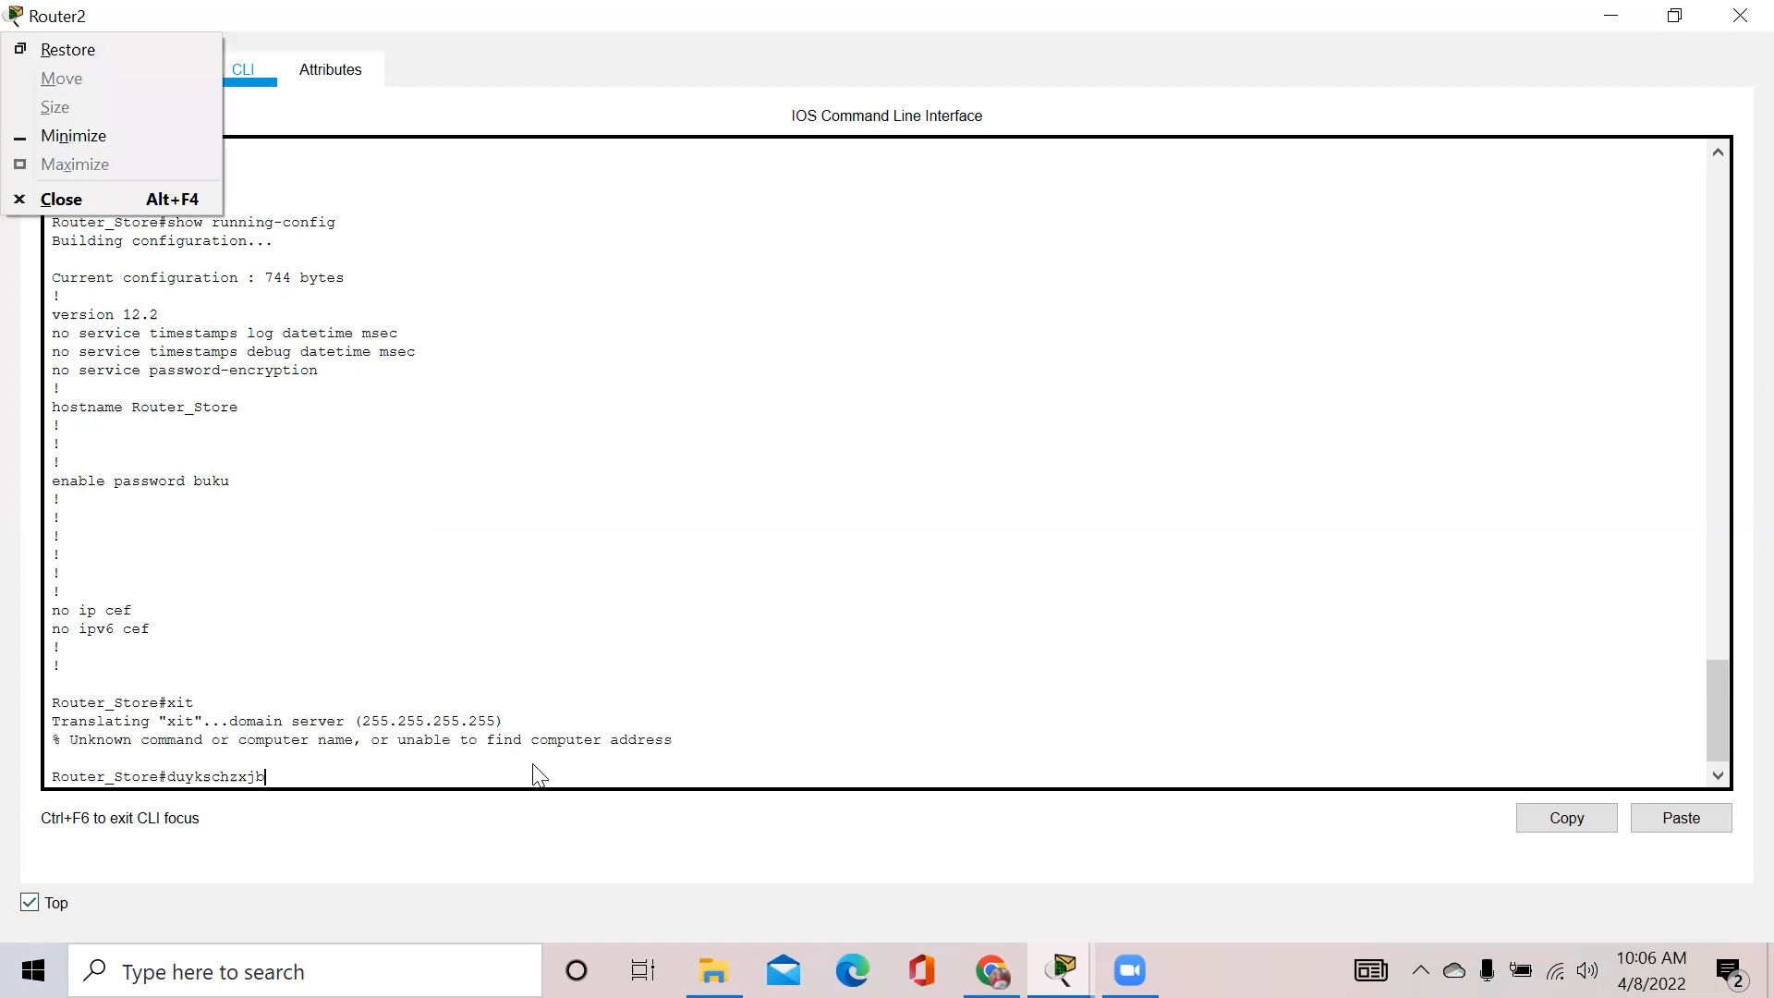
pyautogui.write('=')
pyautogui.click(328, 765)
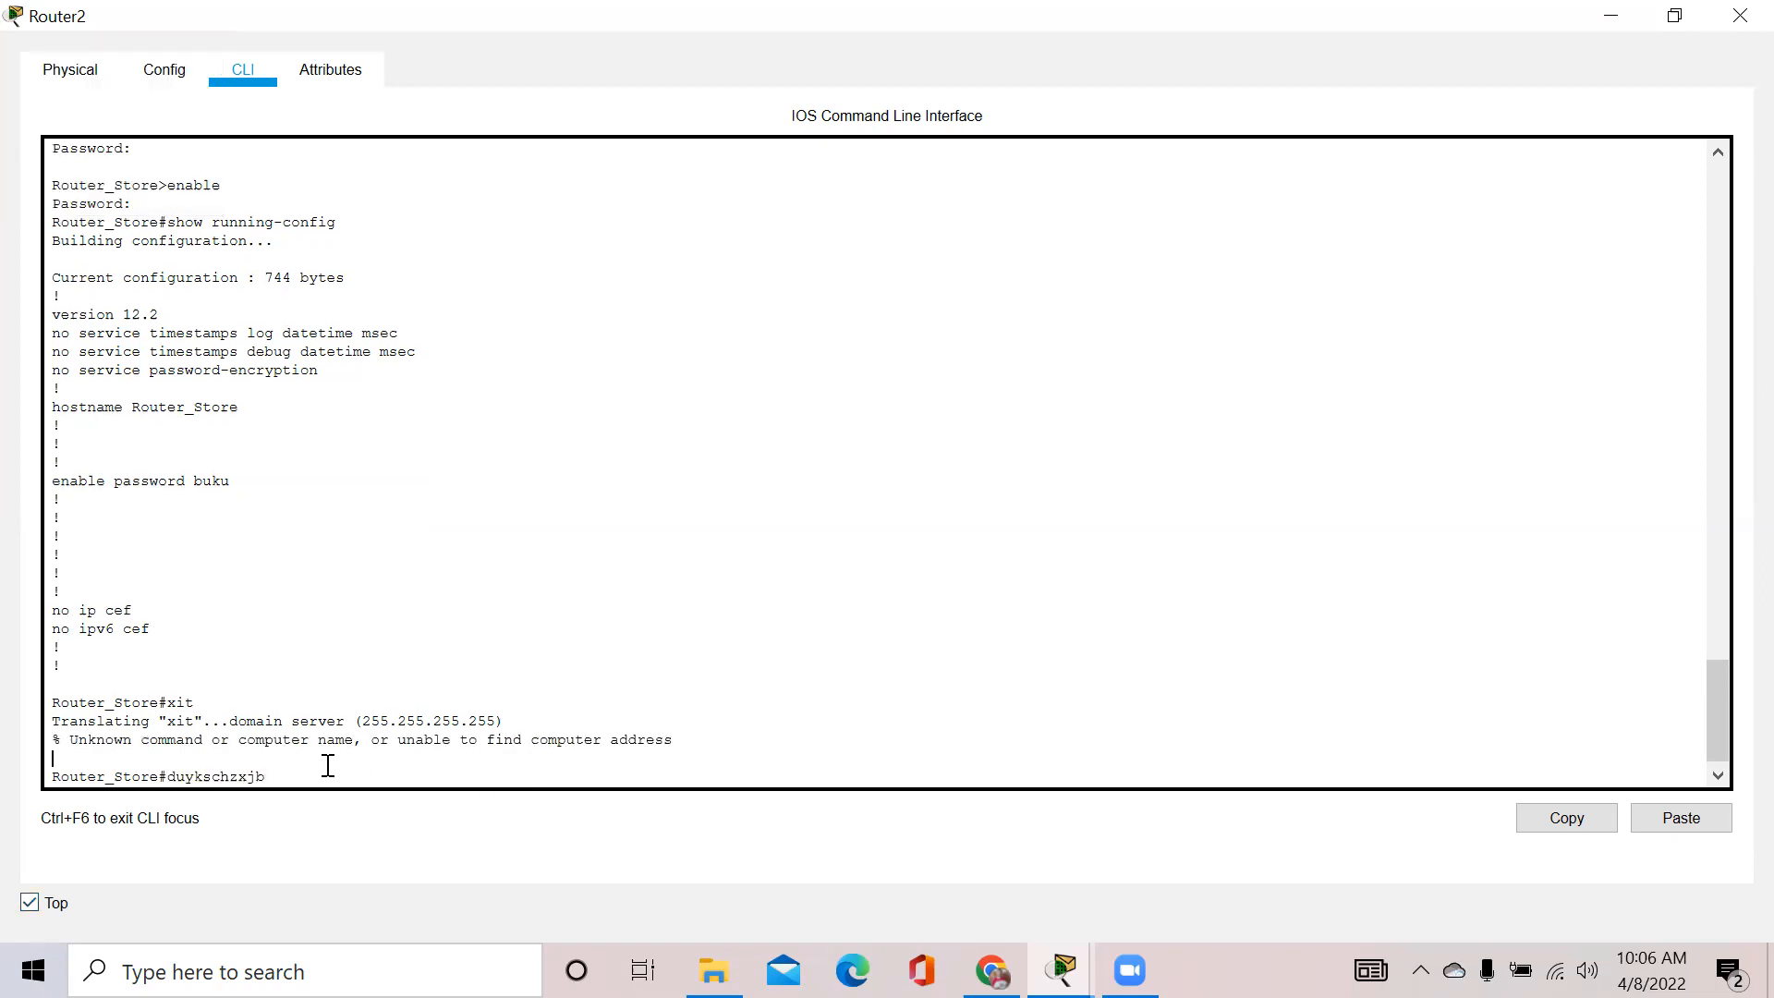
pyautogui.write('=')
pyautogui.press('BackSpace')
pyautogui.press('BackSpace')
pyautogui.press('BackSpace')
pyautogui.press('BackSpace')
pyautogui.press('BackSpace')
pyautogui.press('BackSpace')
pyautogui.press('BackSpace')
pyautogui.press('BackSpace')
pyautogui.press('BackSpace')
pyautogui.press('BackSpace')
pyautogui.press('BackSpace')
pyautogui.press('BackSpace')
pyautogui.write('exit')
pyautogui.press('Return')
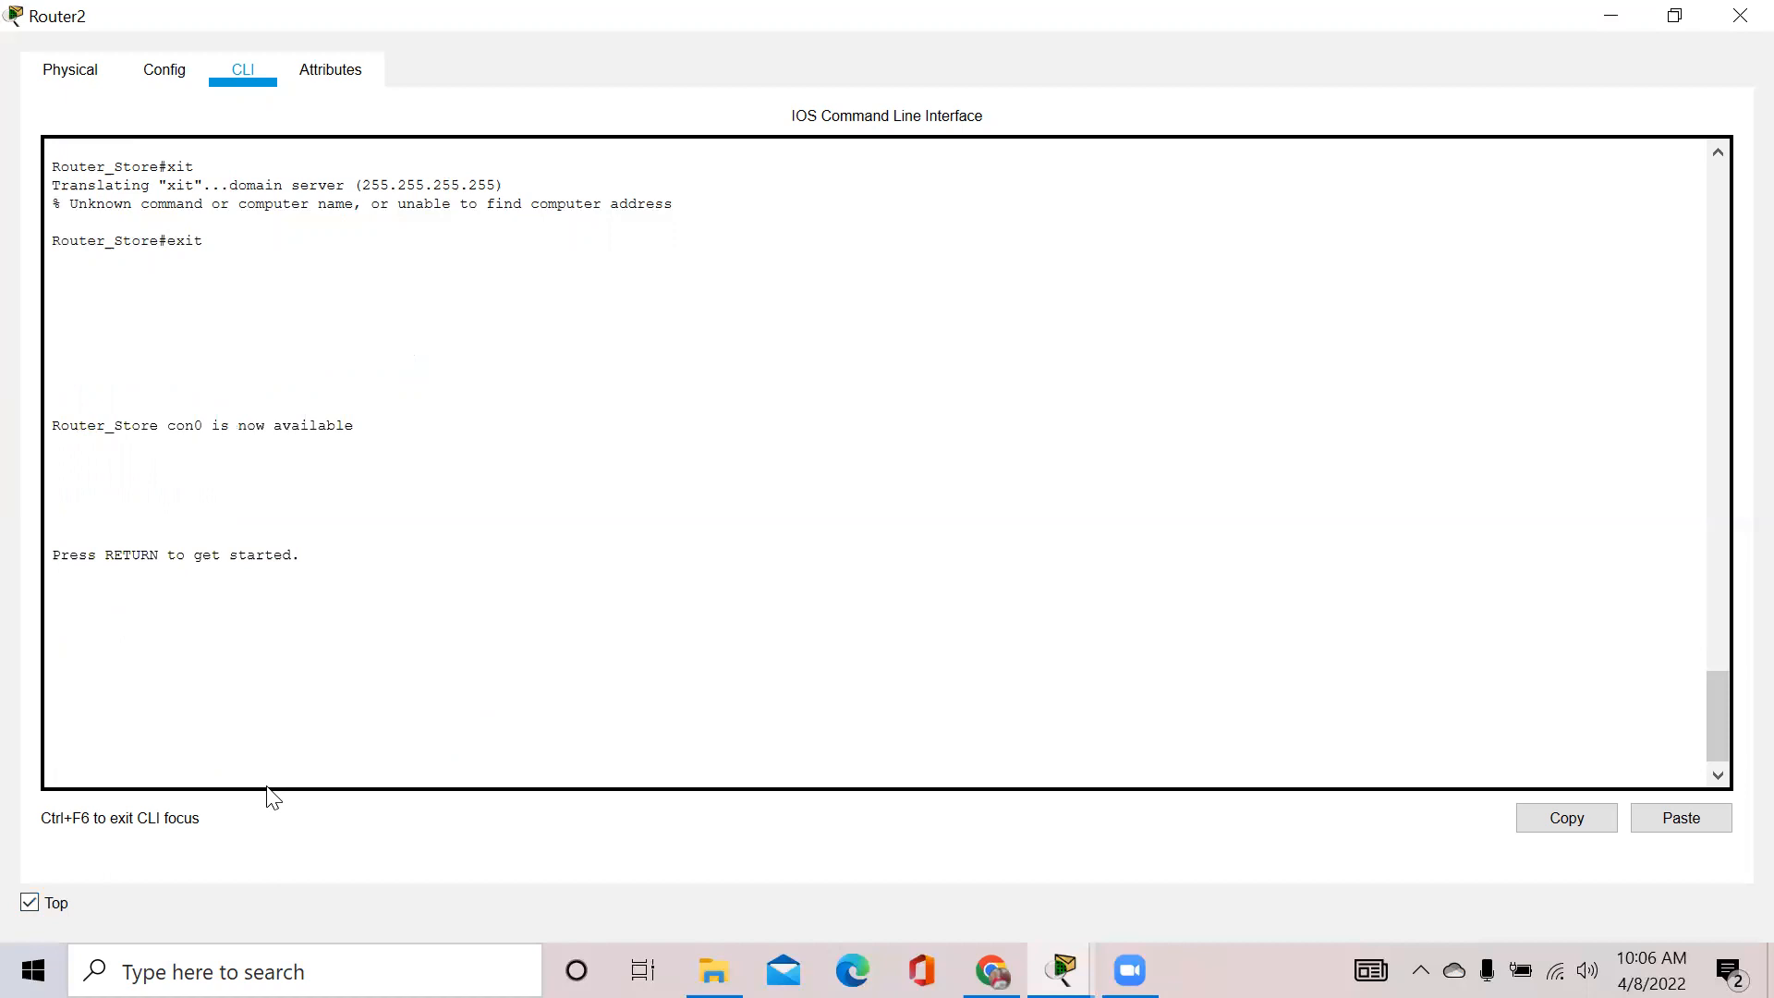
# Log back into Router_Store's console with its password and pass the enable password to reach Router_Store#
pyautogui.press('Return')
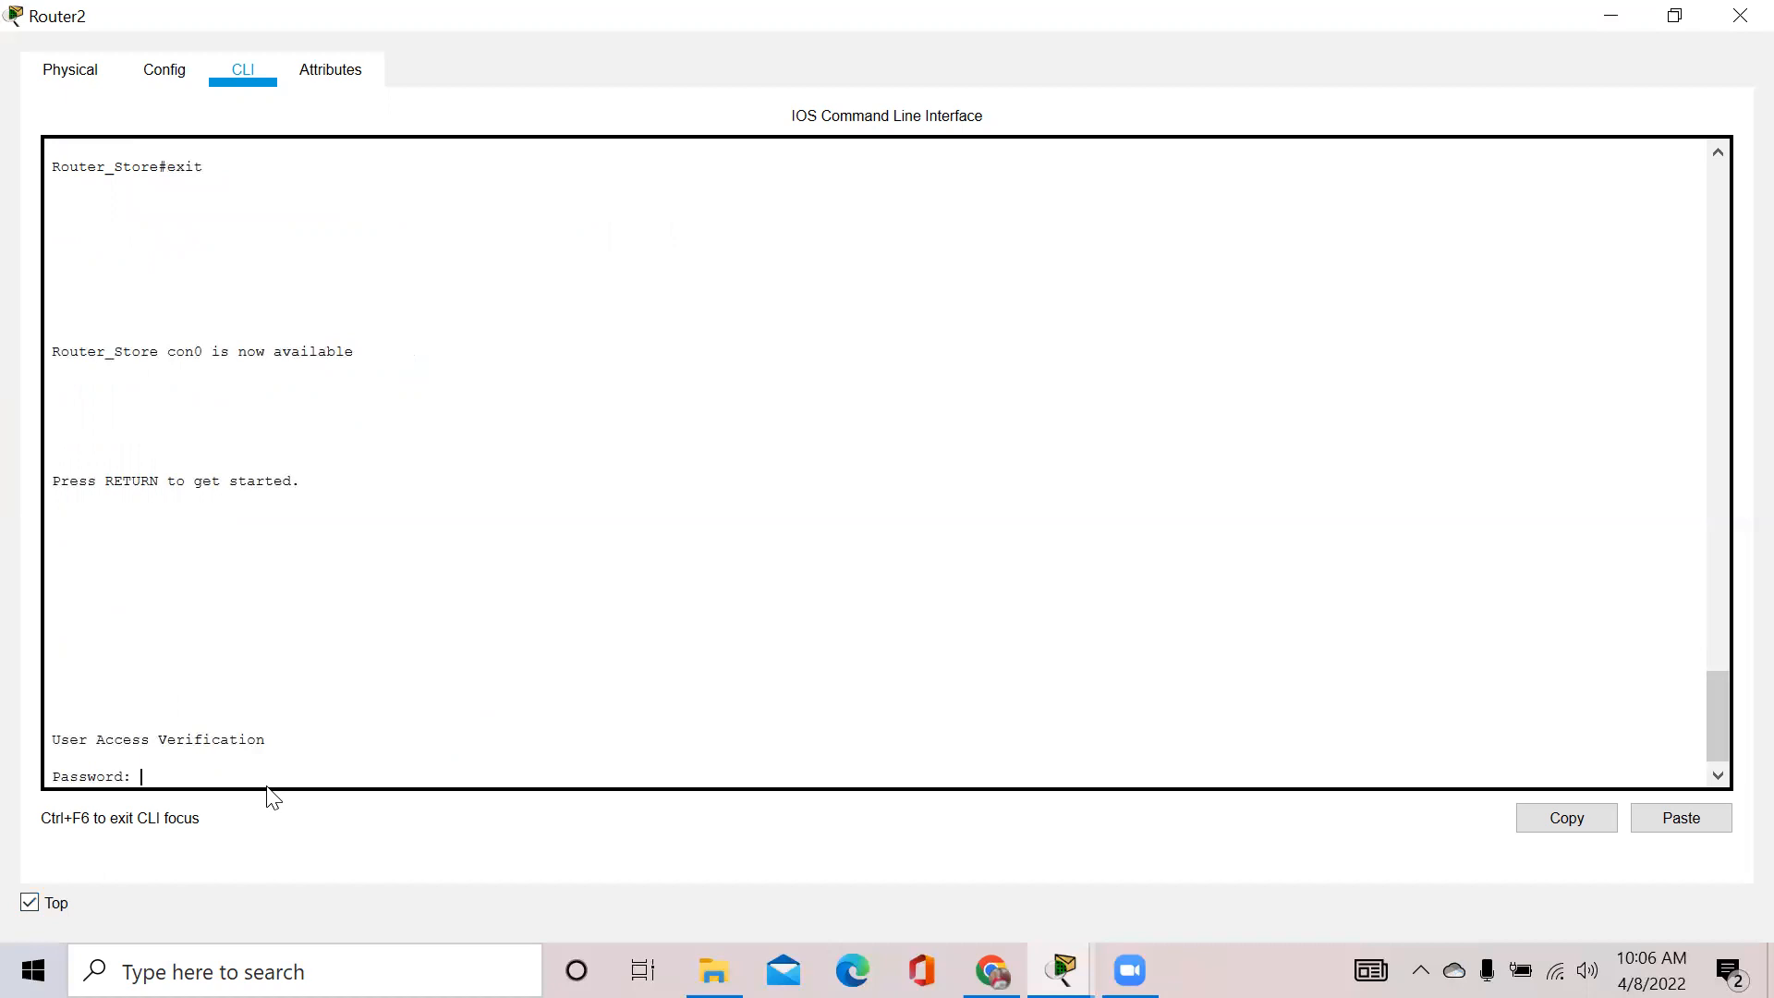
pyautogui.press('Return')
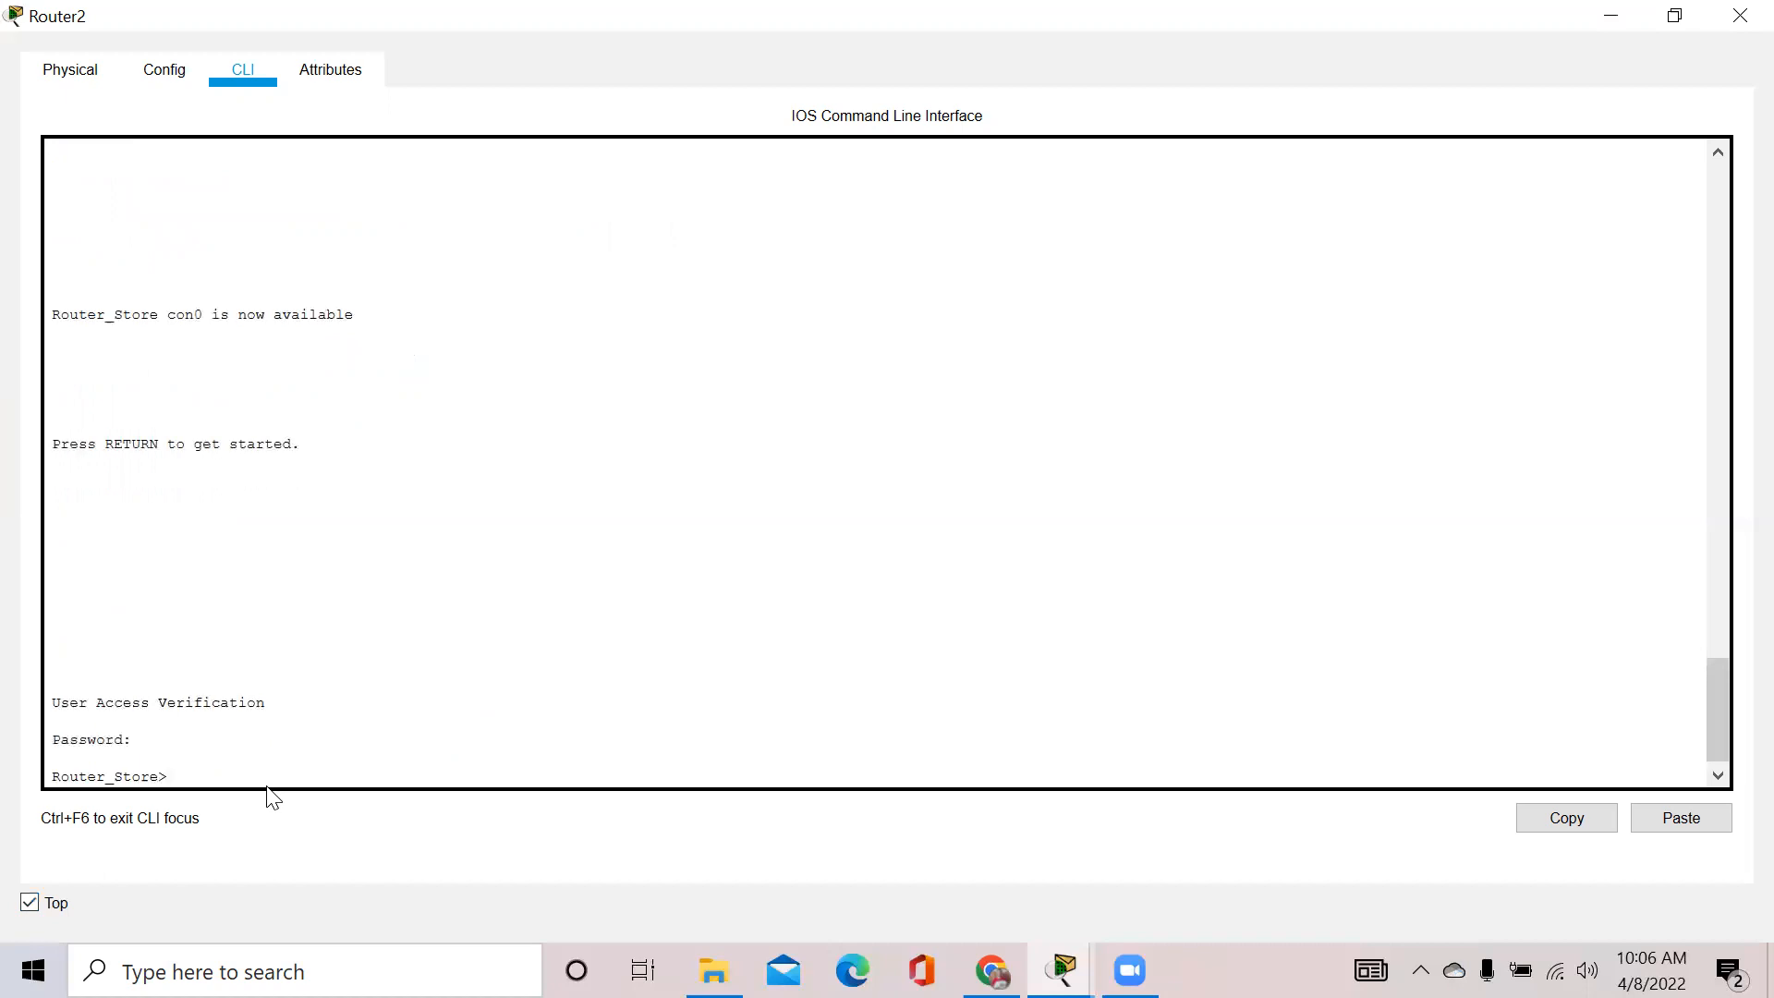
pyautogui.write('enable')
pyautogui.press('Return')
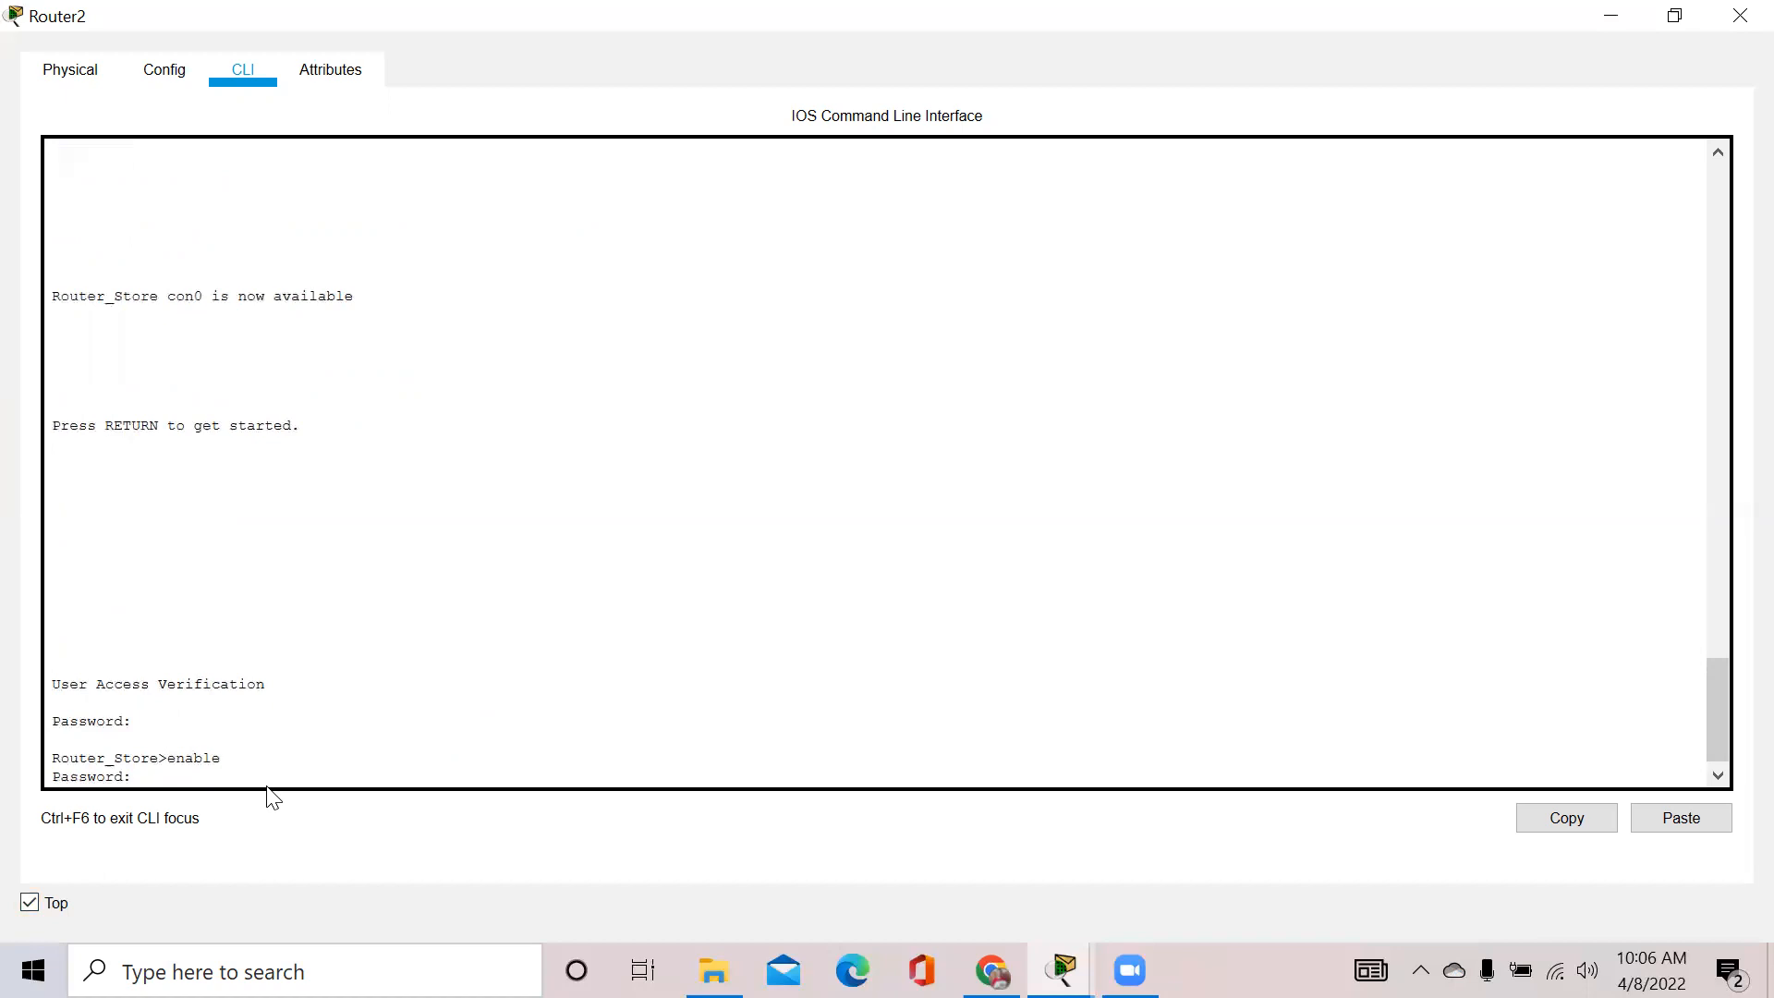
pyautogui.press('Return')
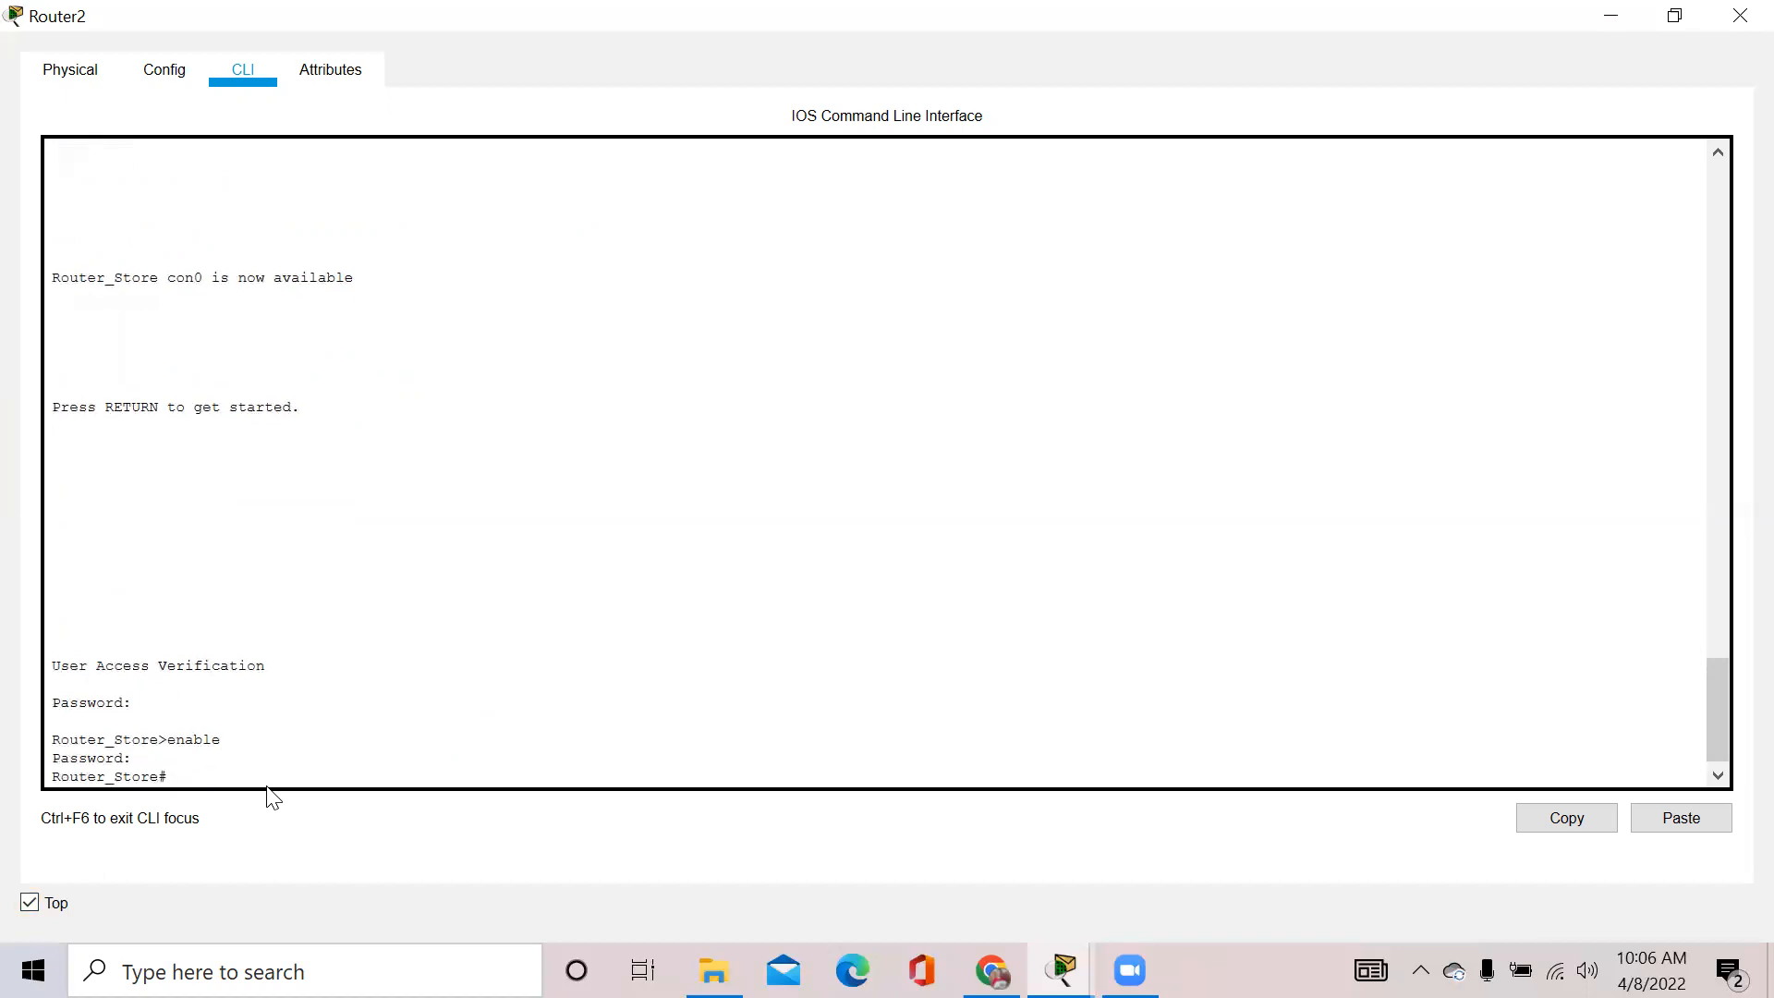
# Enter global configuration mode with 'configure terminal'
pyautogui.write('configure terminal')
pyautogui.press('Return')
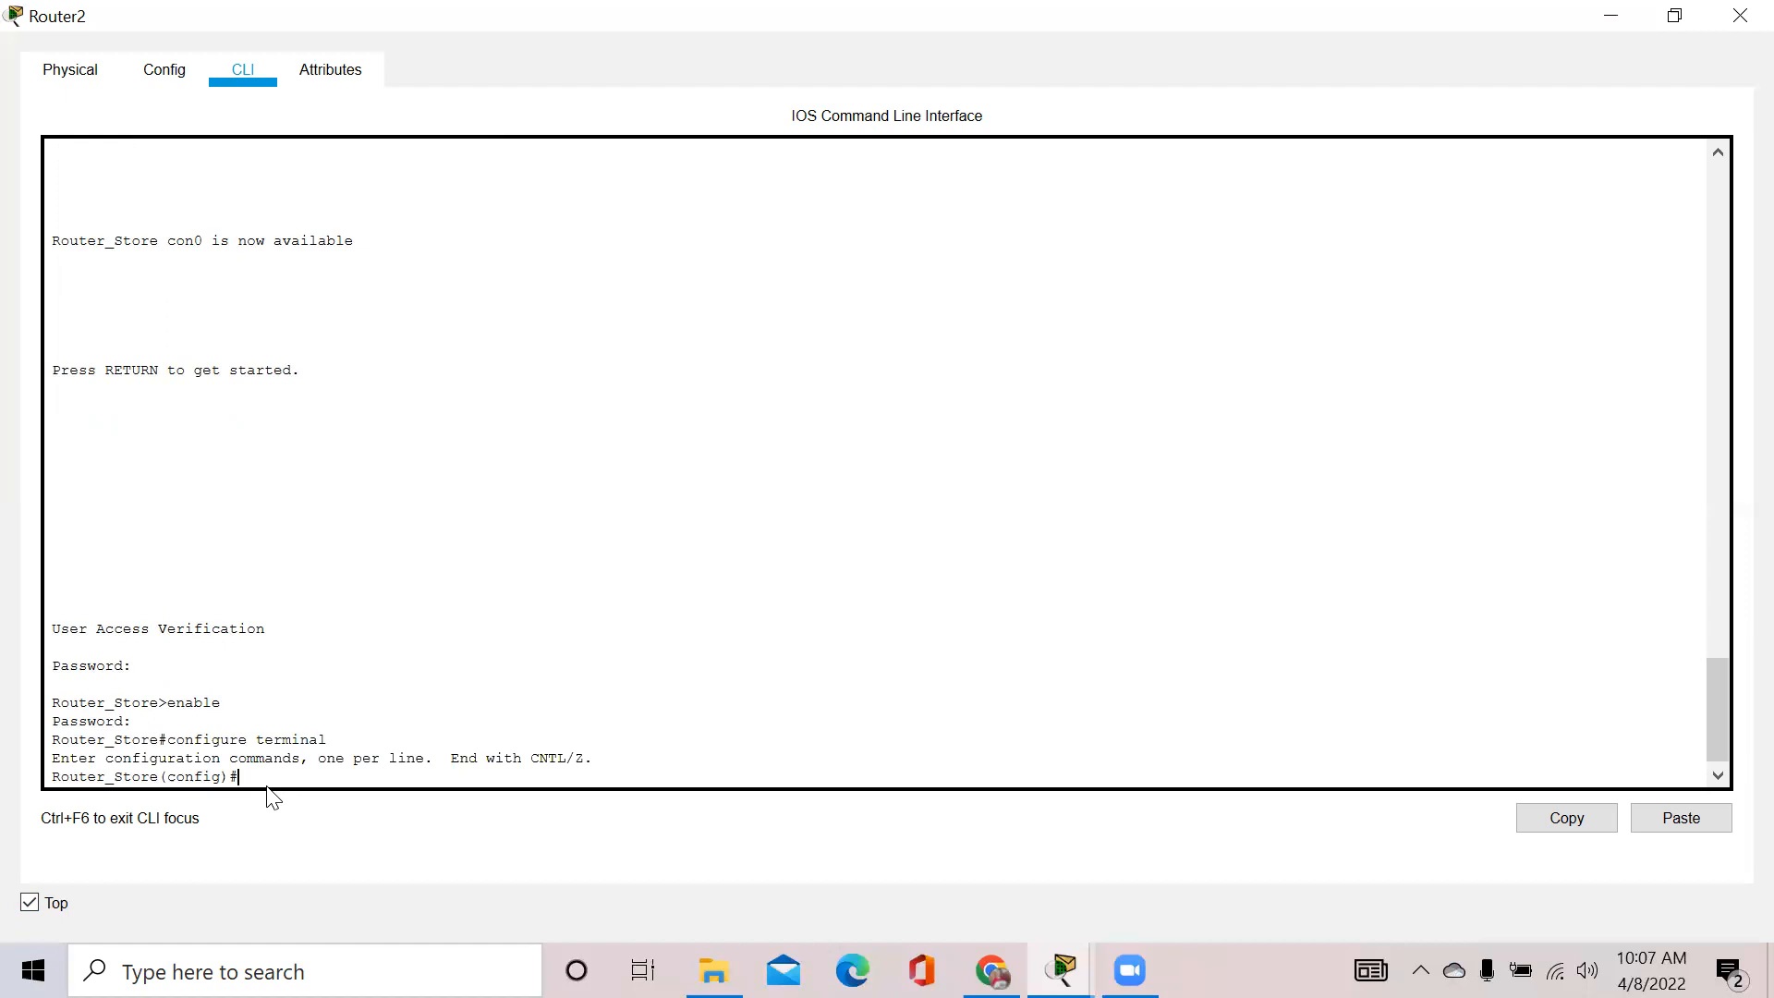
# Set the enable secret to the chosen password with 'enable secret'
pyautogui.write('enable secret pena')
pyautogui.press('Return')
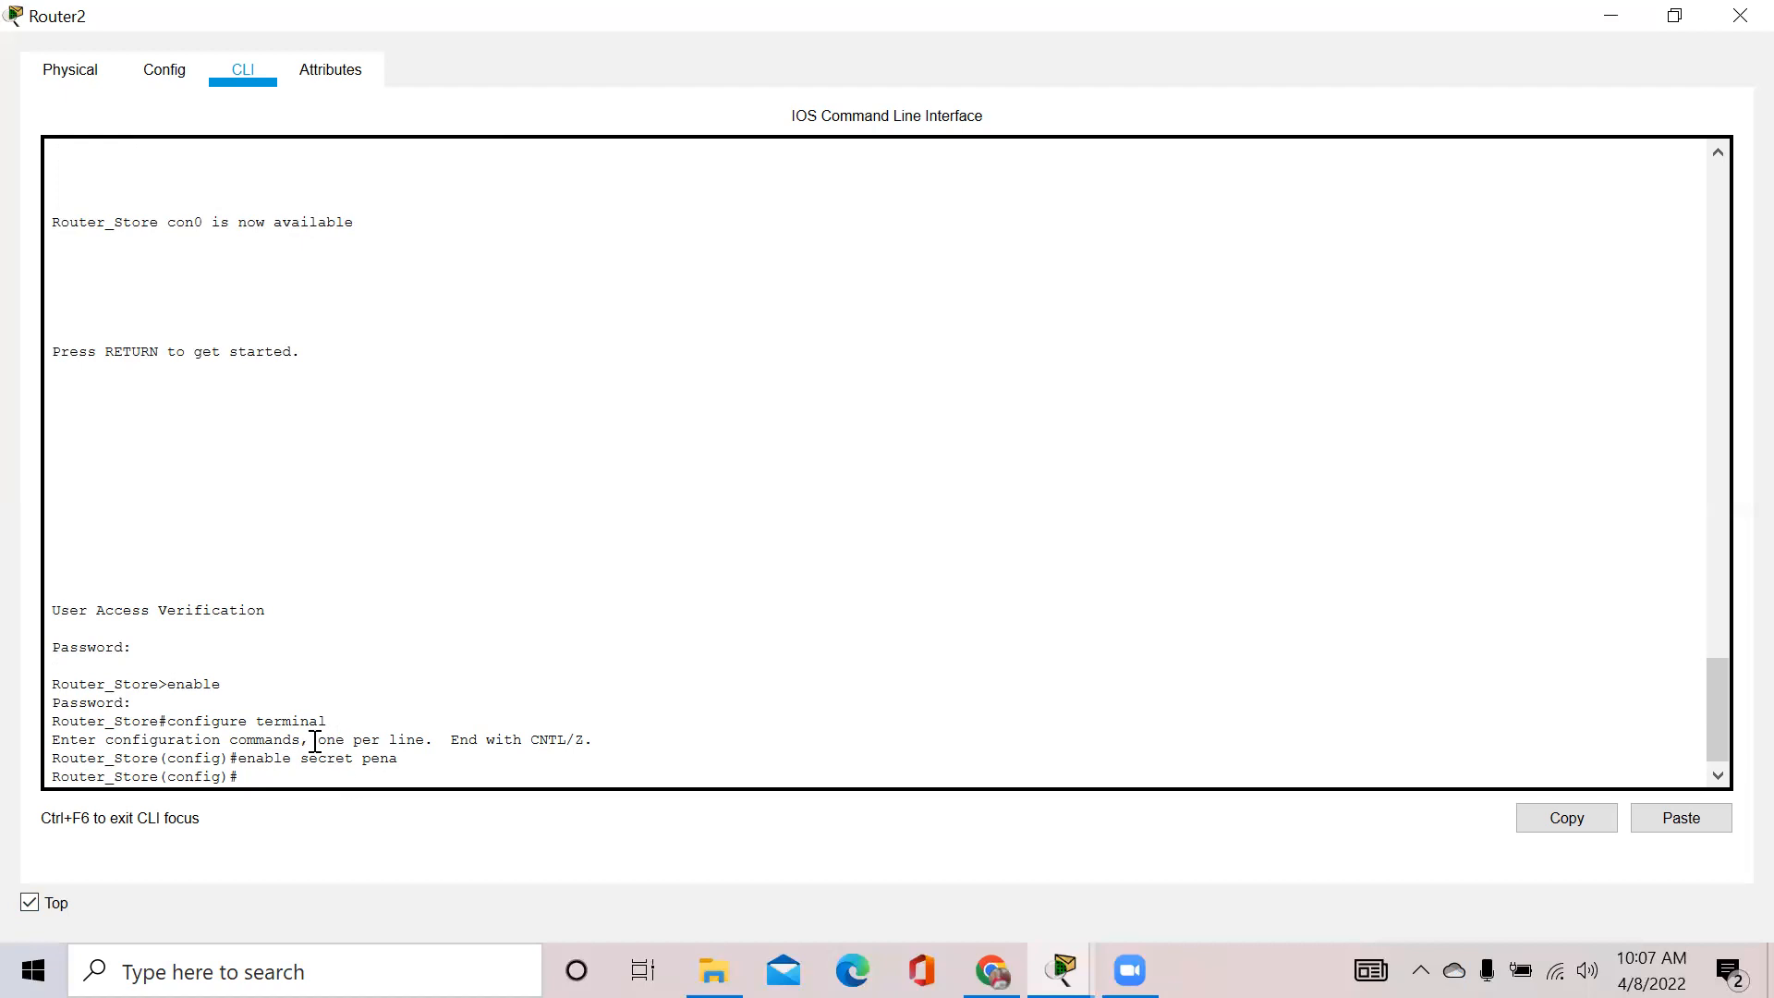
pyautogui.doubleClick(303, 759)
pyautogui.click(332, 772)
# Leave configuration mode and run 'show running-config'
pyautogui.write('exit')
pyautogui.press('Return')
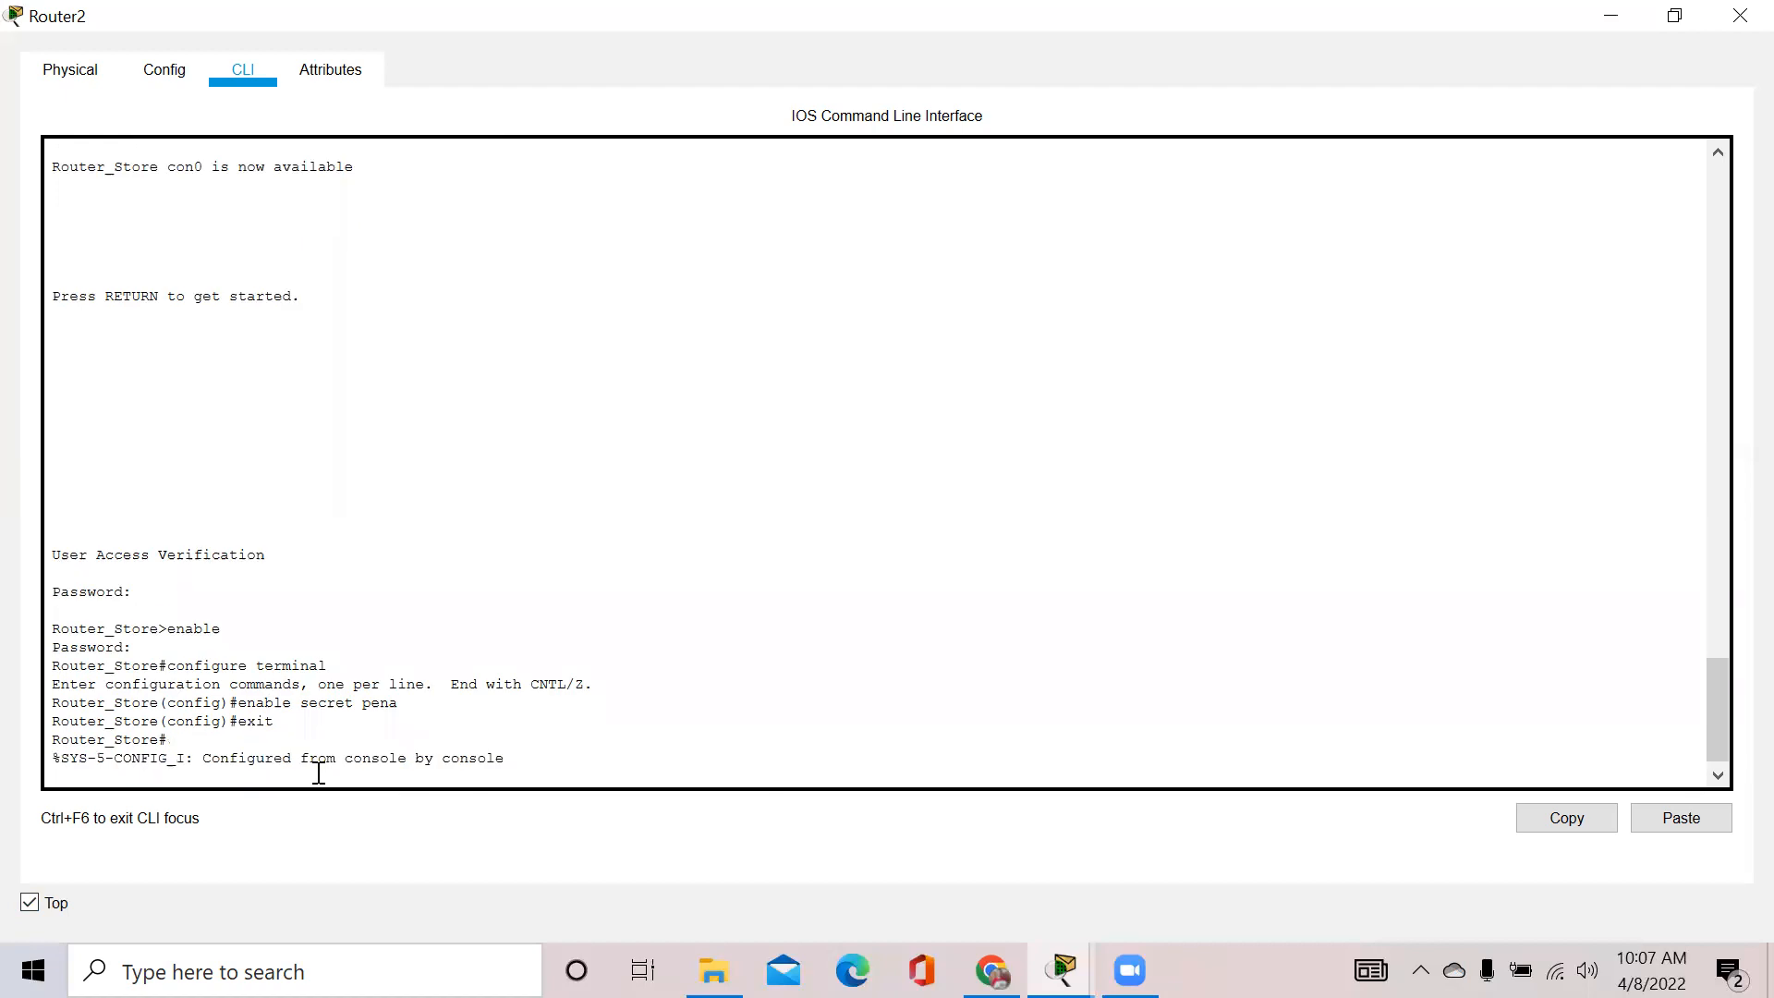
pyautogui.write('exi')
pyautogui.press('BackSpace')
pyautogui.press('BackSpace')
pyautogui.press('BackSpace')
pyautogui.write('show running-config')
pyautogui.press('Return')
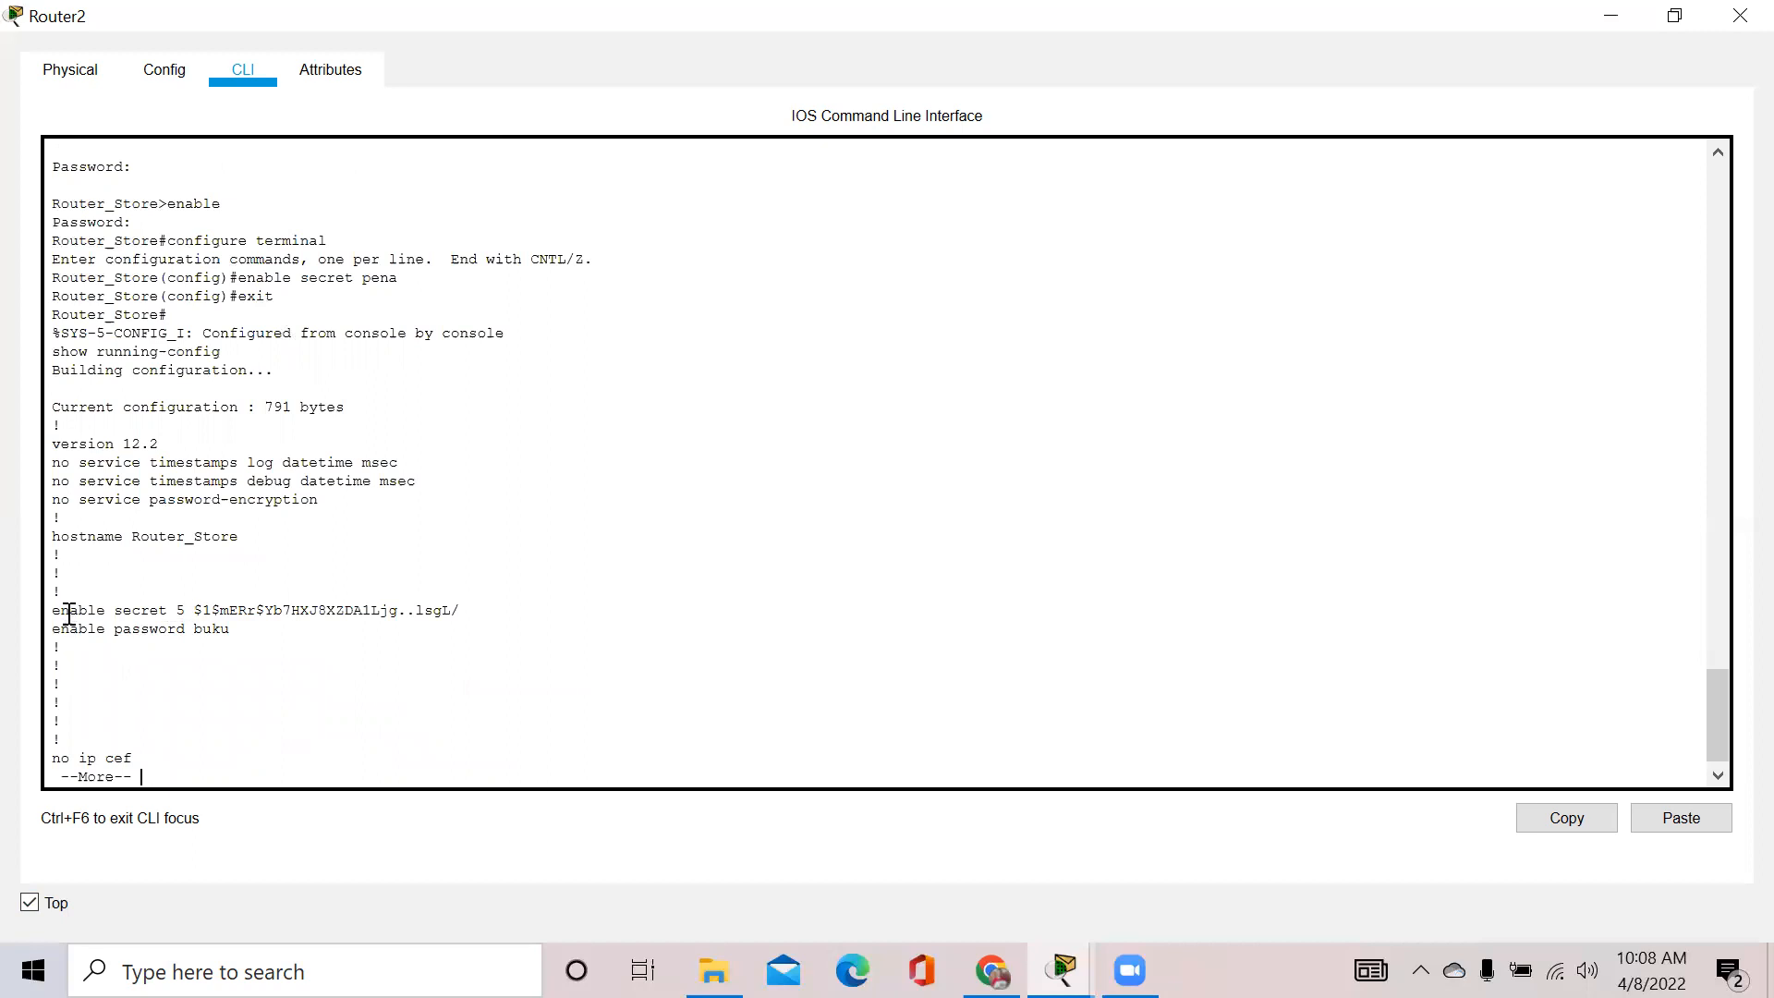
# Highlight the plain enable password line and the 'enable secret 5' hash, then page one more line
pyautogui.moveTo(62, 628); pyautogui.dragTo(245, 622)
pyautogui.click(241, 630)
pyautogui.moveTo(51, 610); pyautogui.dragTo(478, 596)
pyautogui.moveTo(467, 610); pyautogui.dragTo(284, 592)
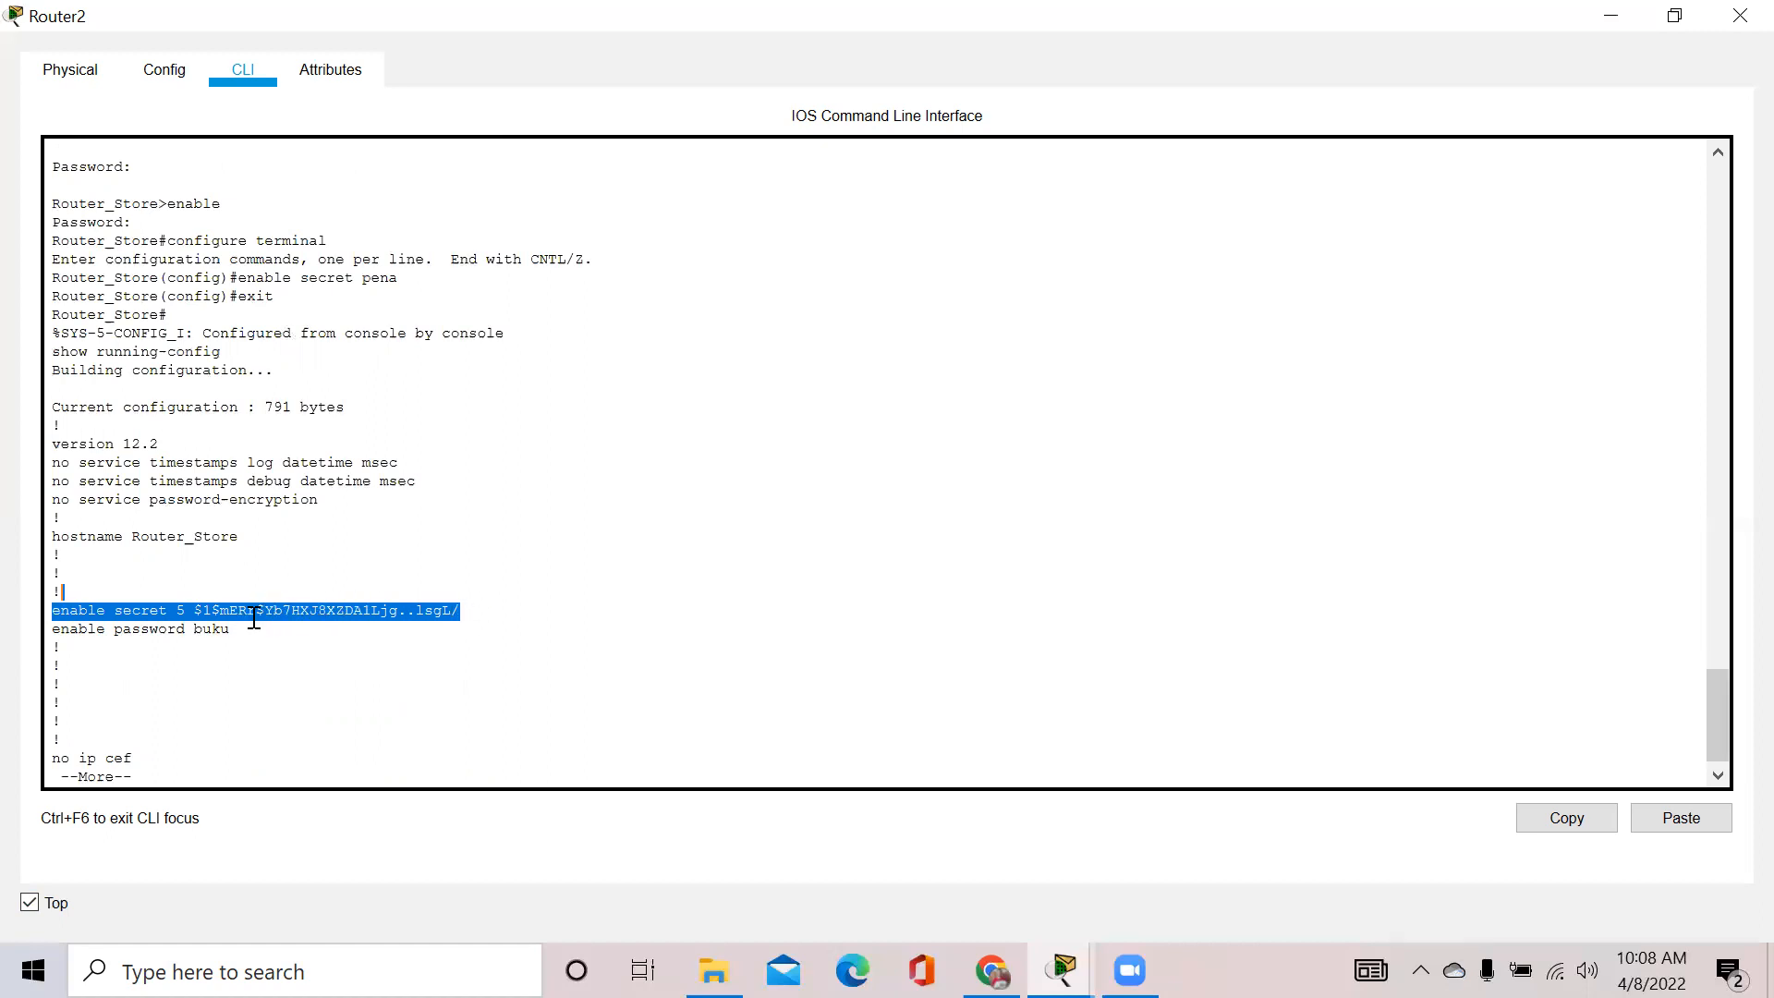
pyautogui.moveTo(177, 611); pyautogui.dragTo(467, 612)
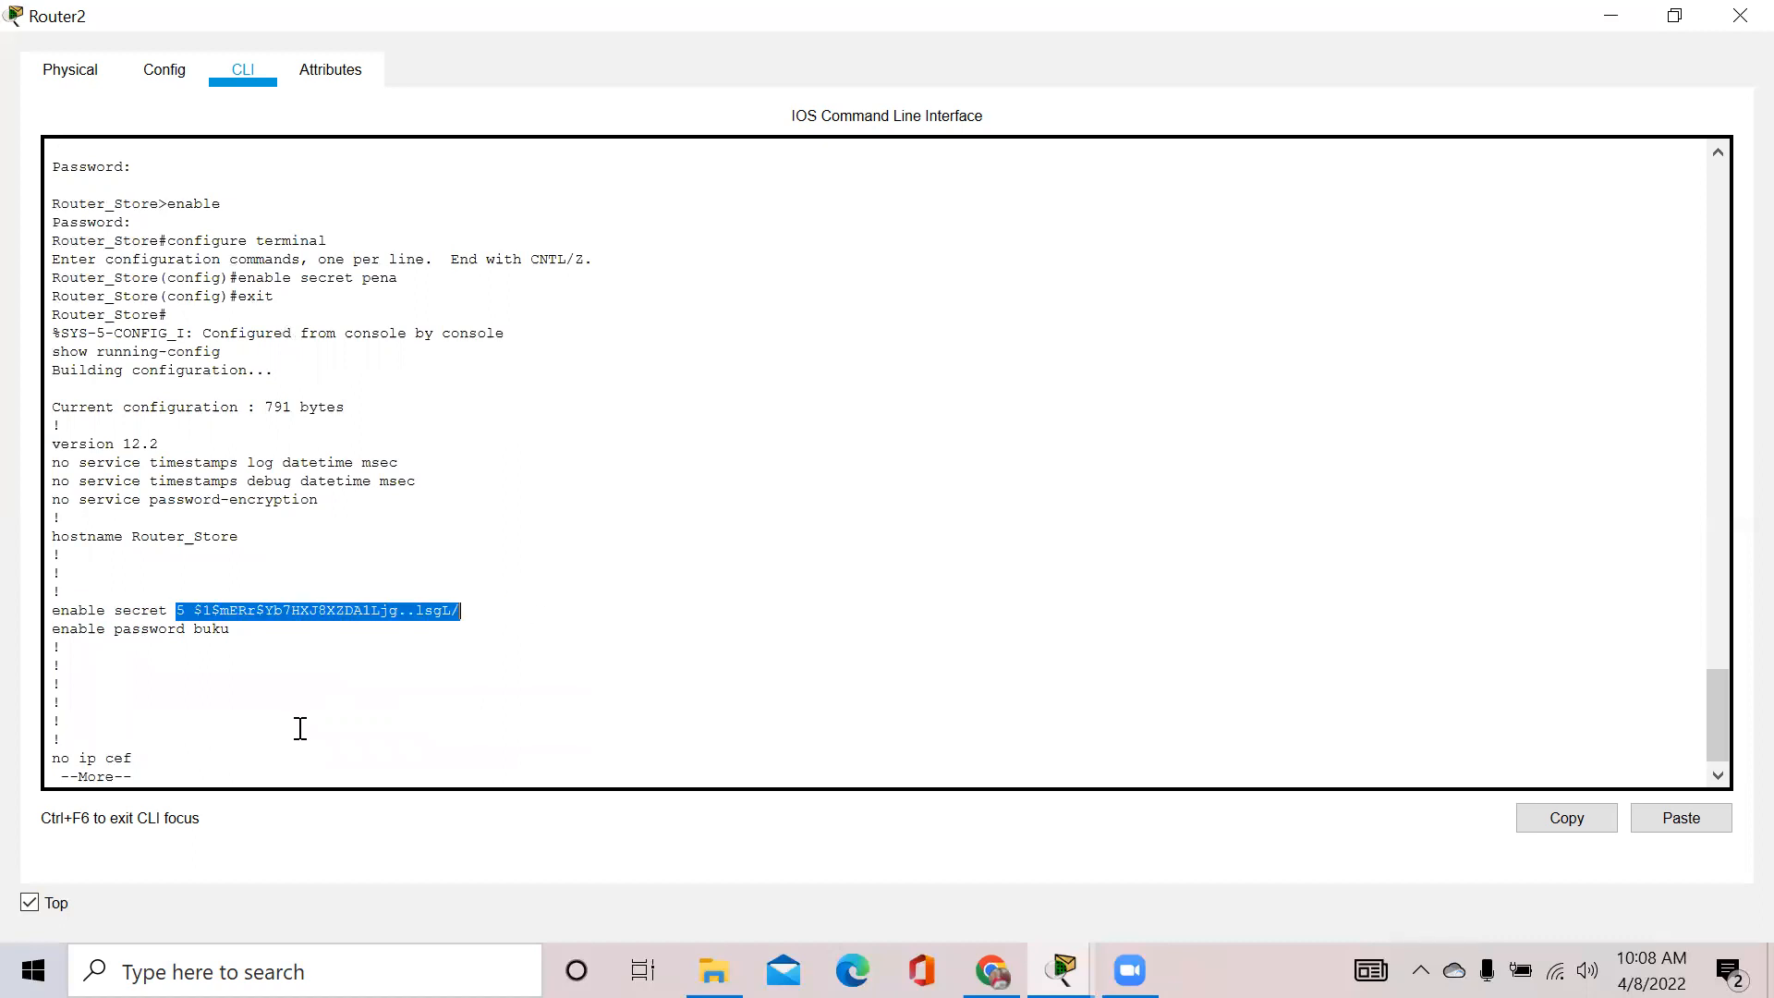
pyautogui.click(243, 748)
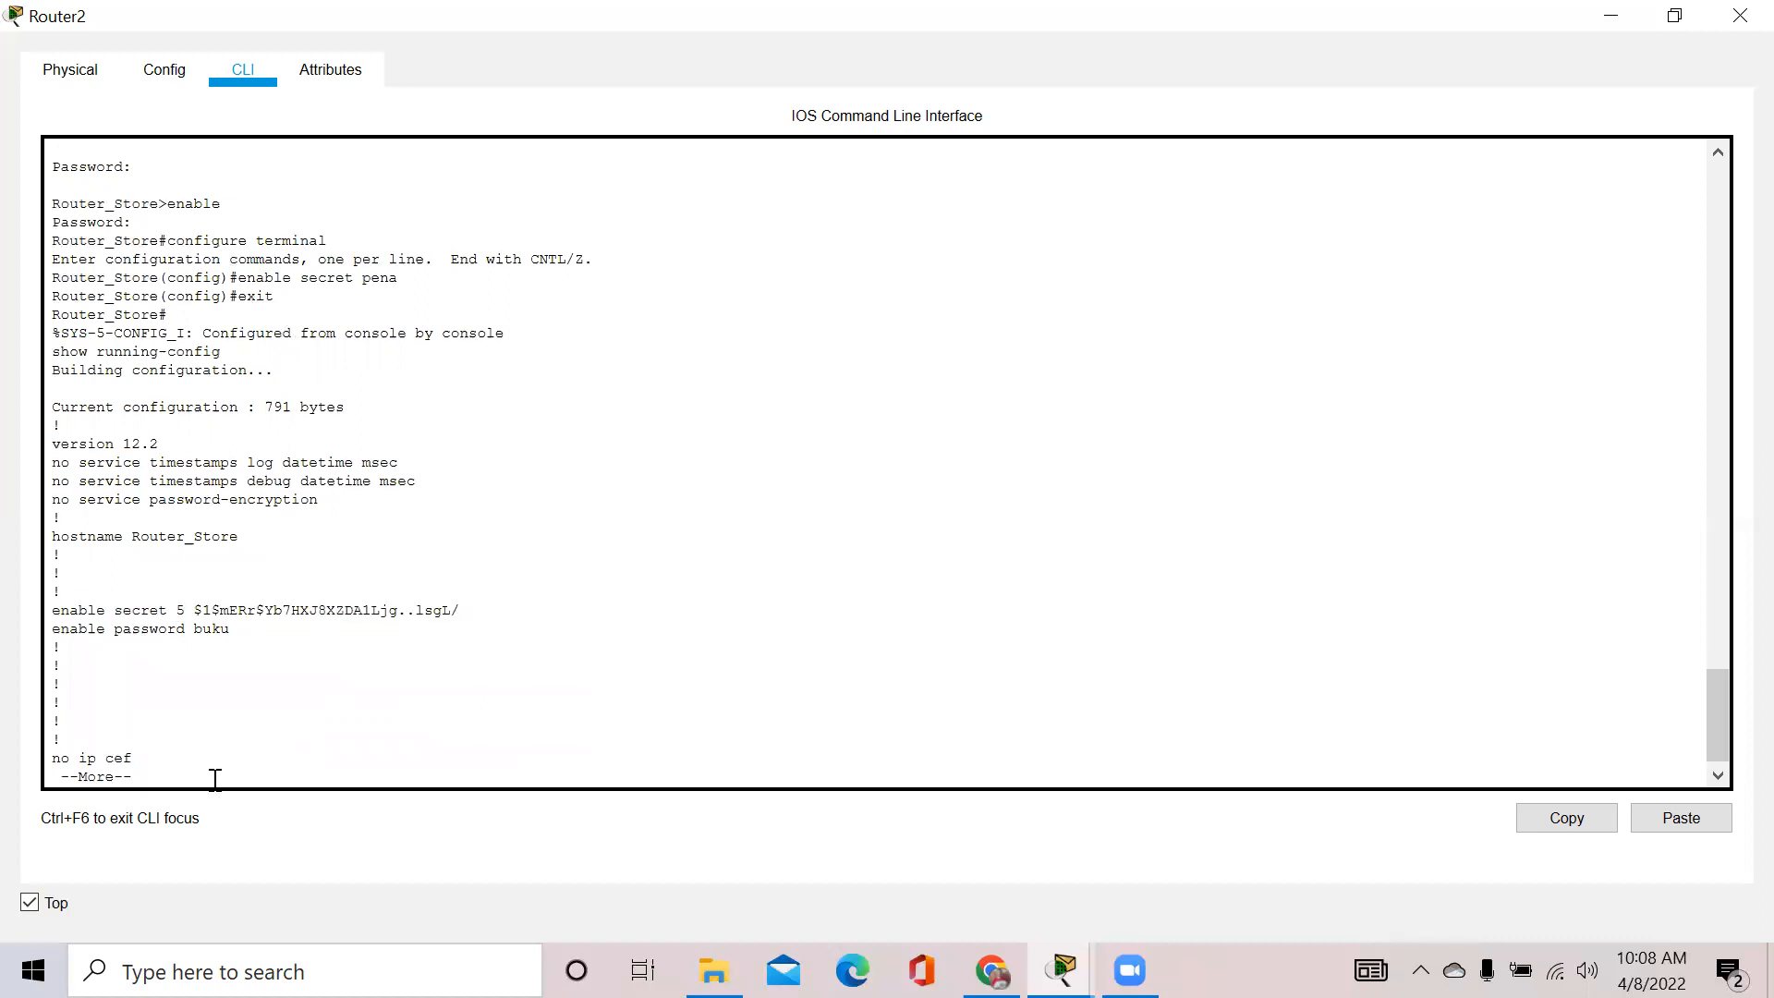
pyautogui.press('Return')
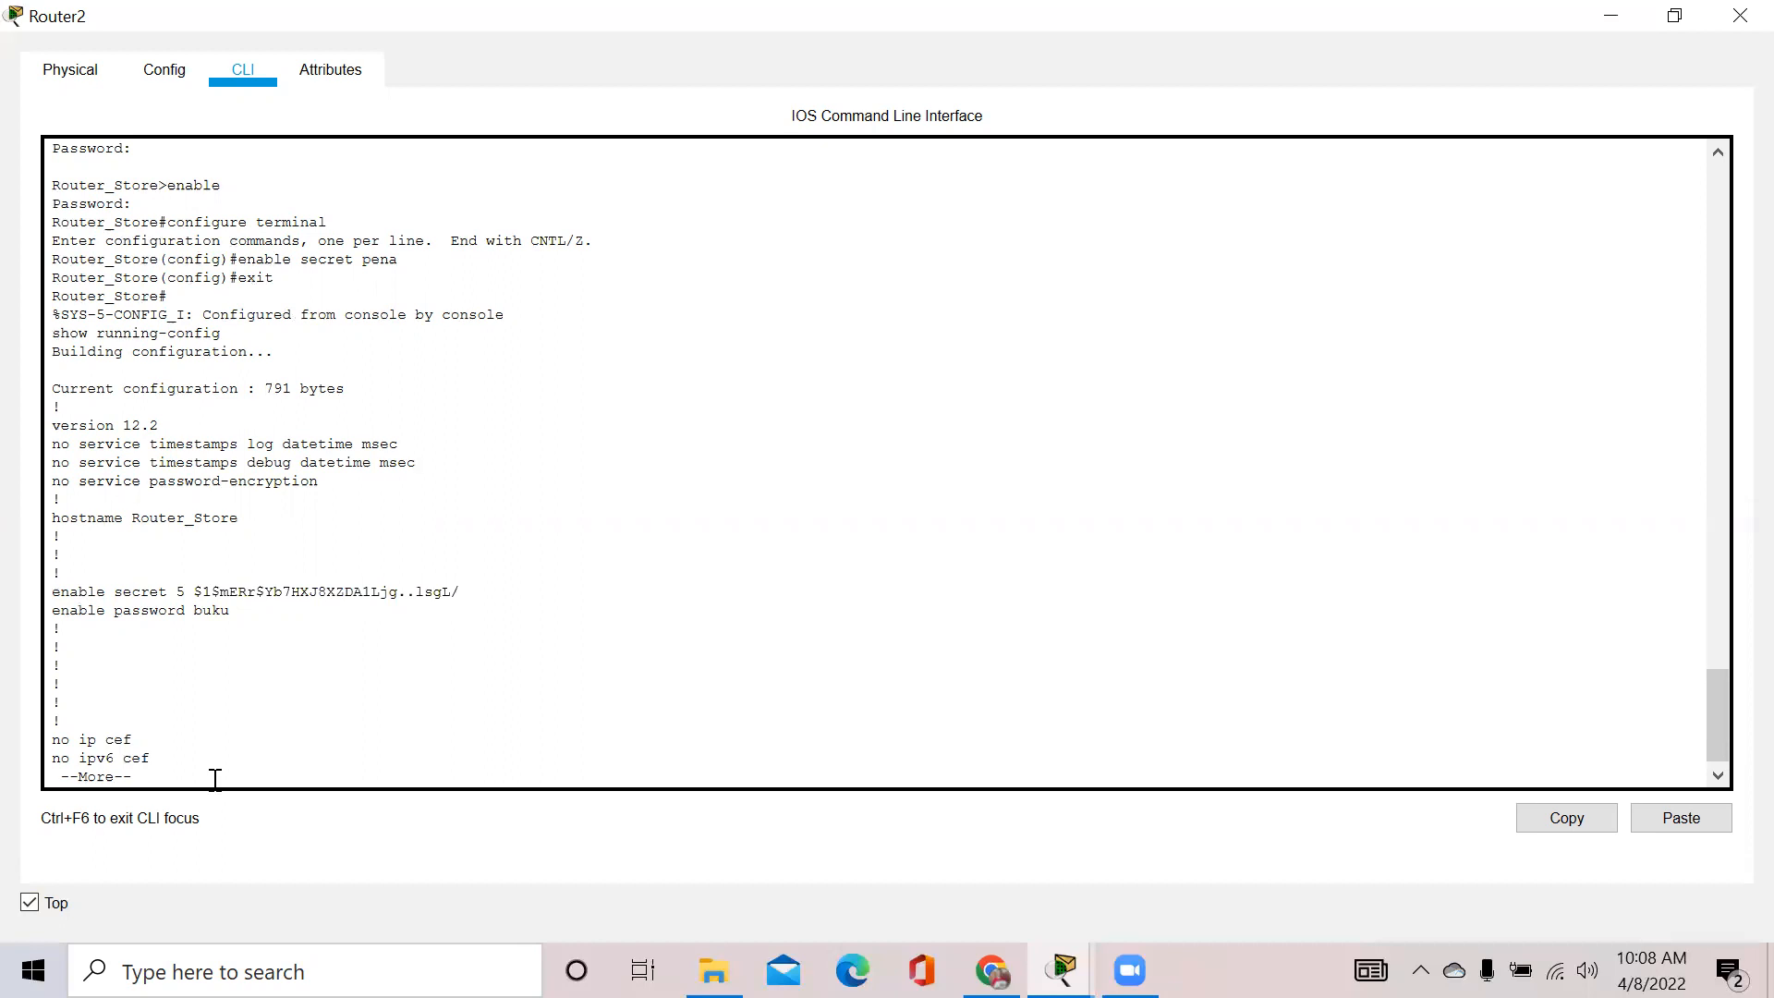
# Exit the console session, then log back in with the console password and the enable secret
pyautogui.write('e#exit')
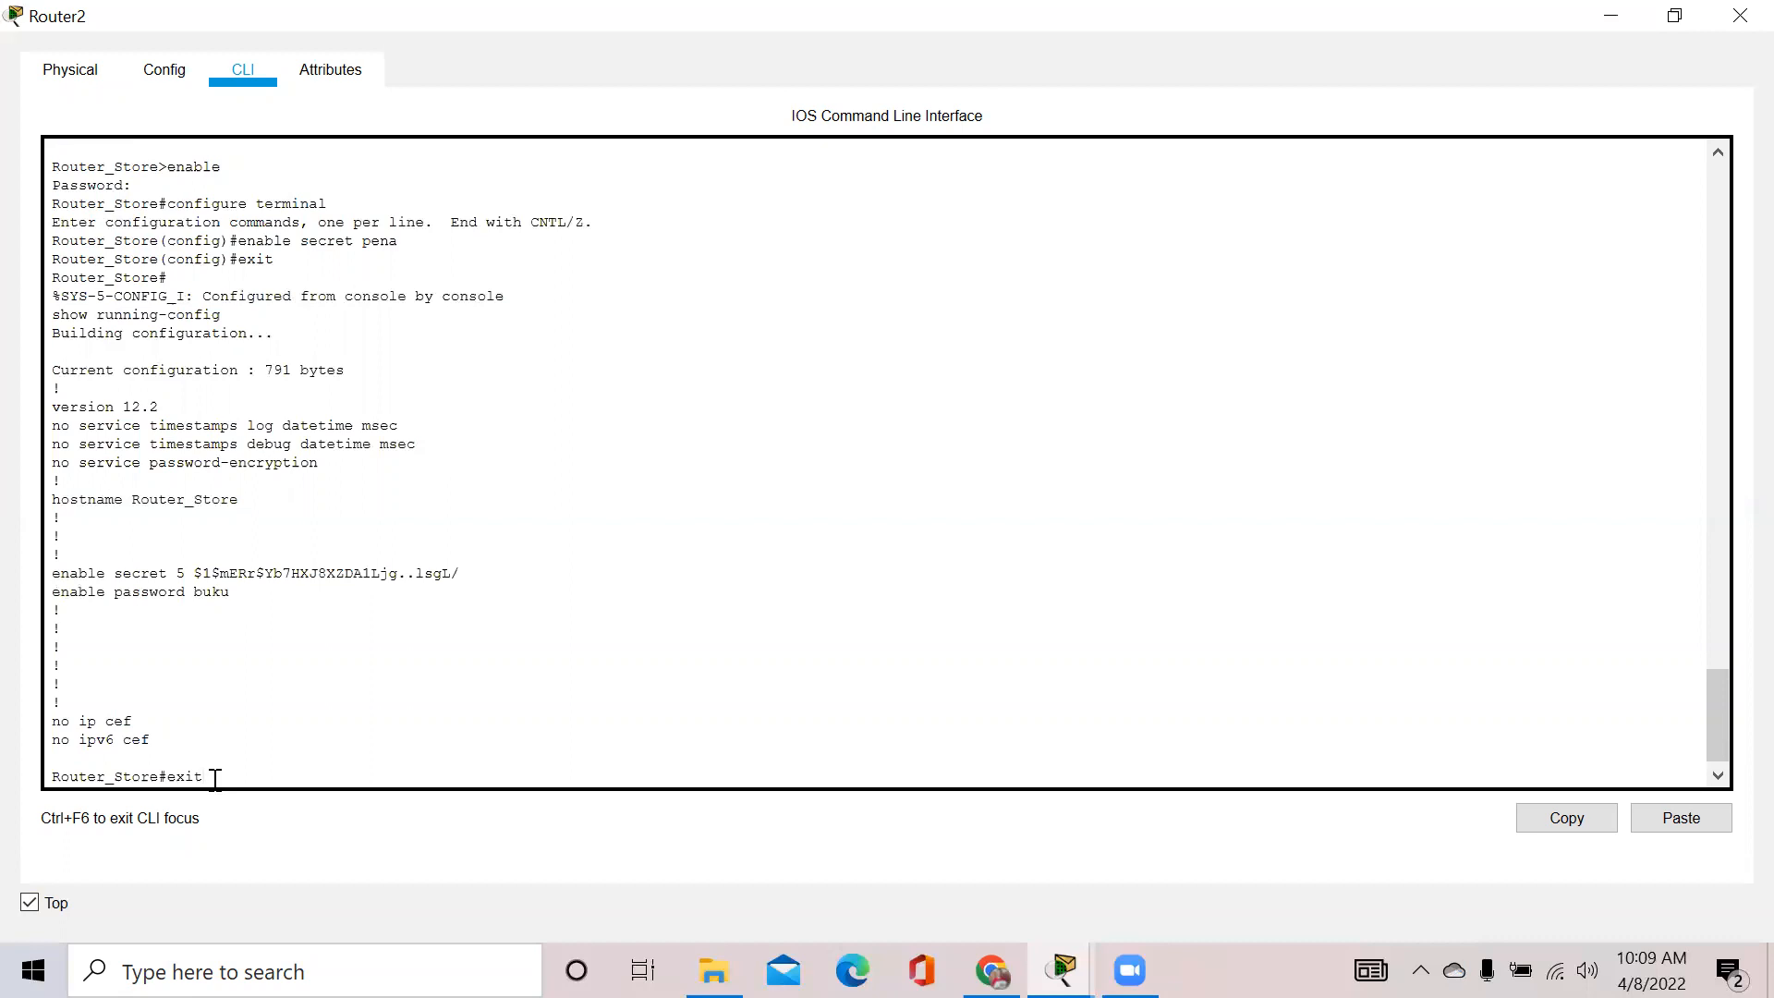
pyautogui.press('Return')
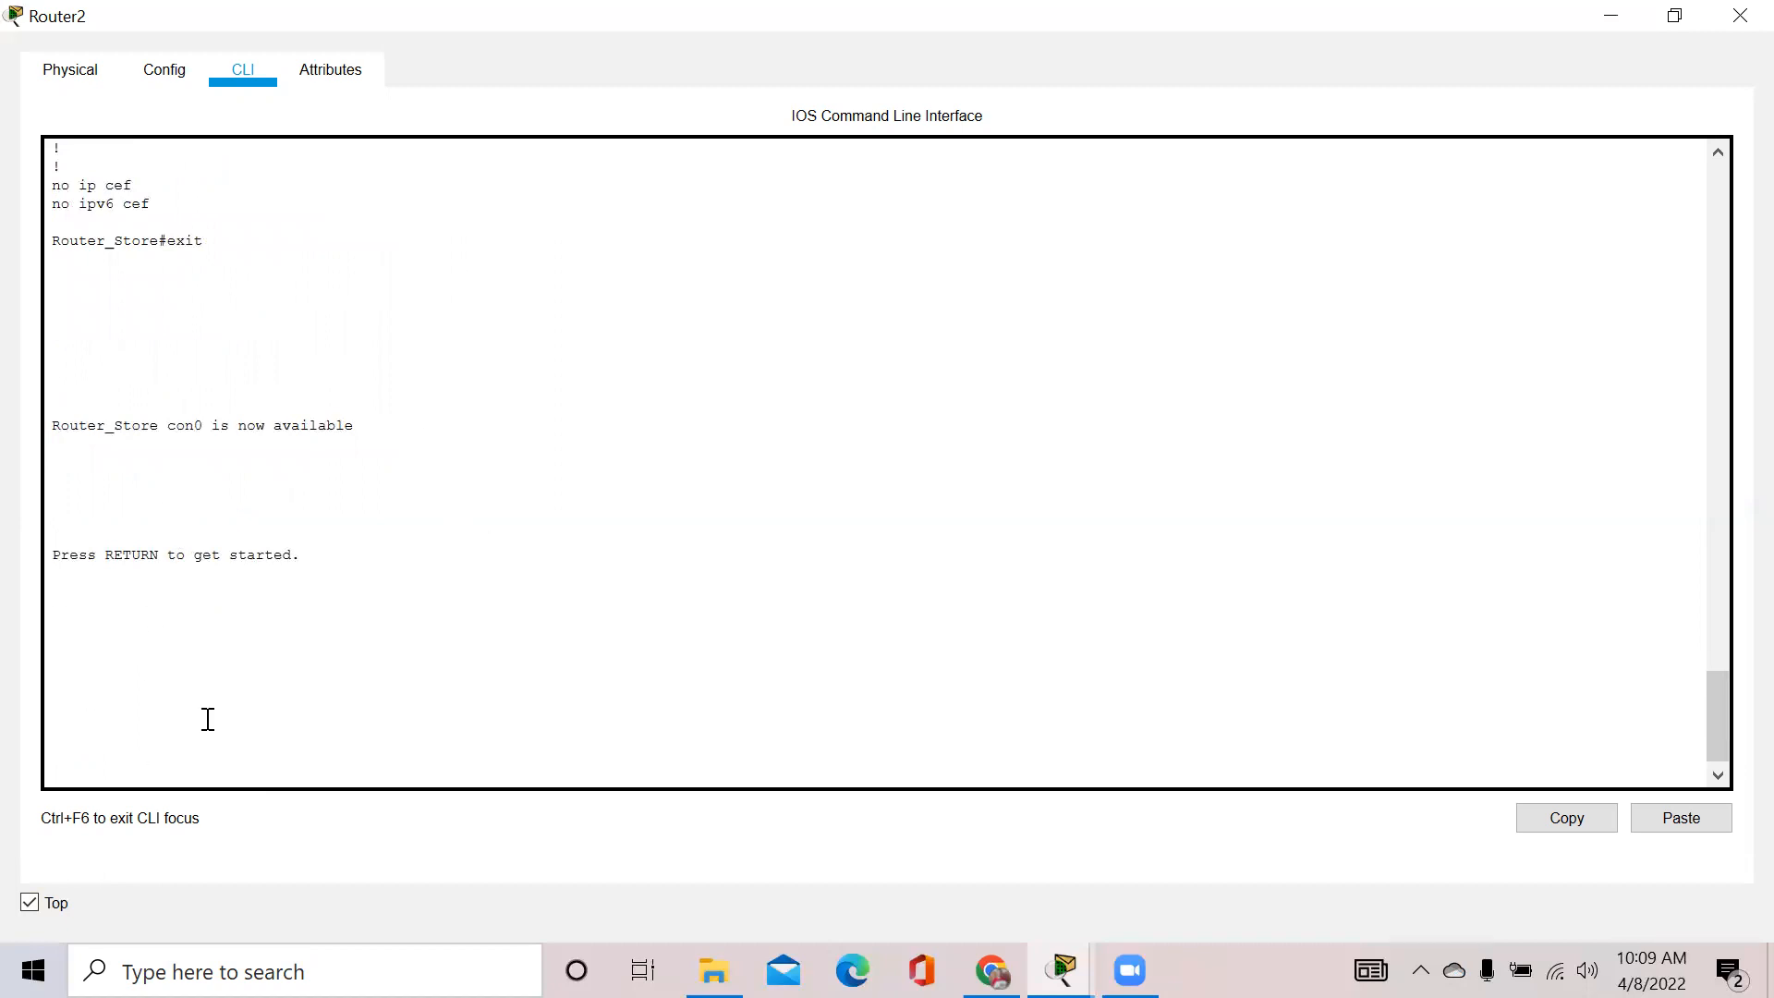
pyautogui.press('Return')
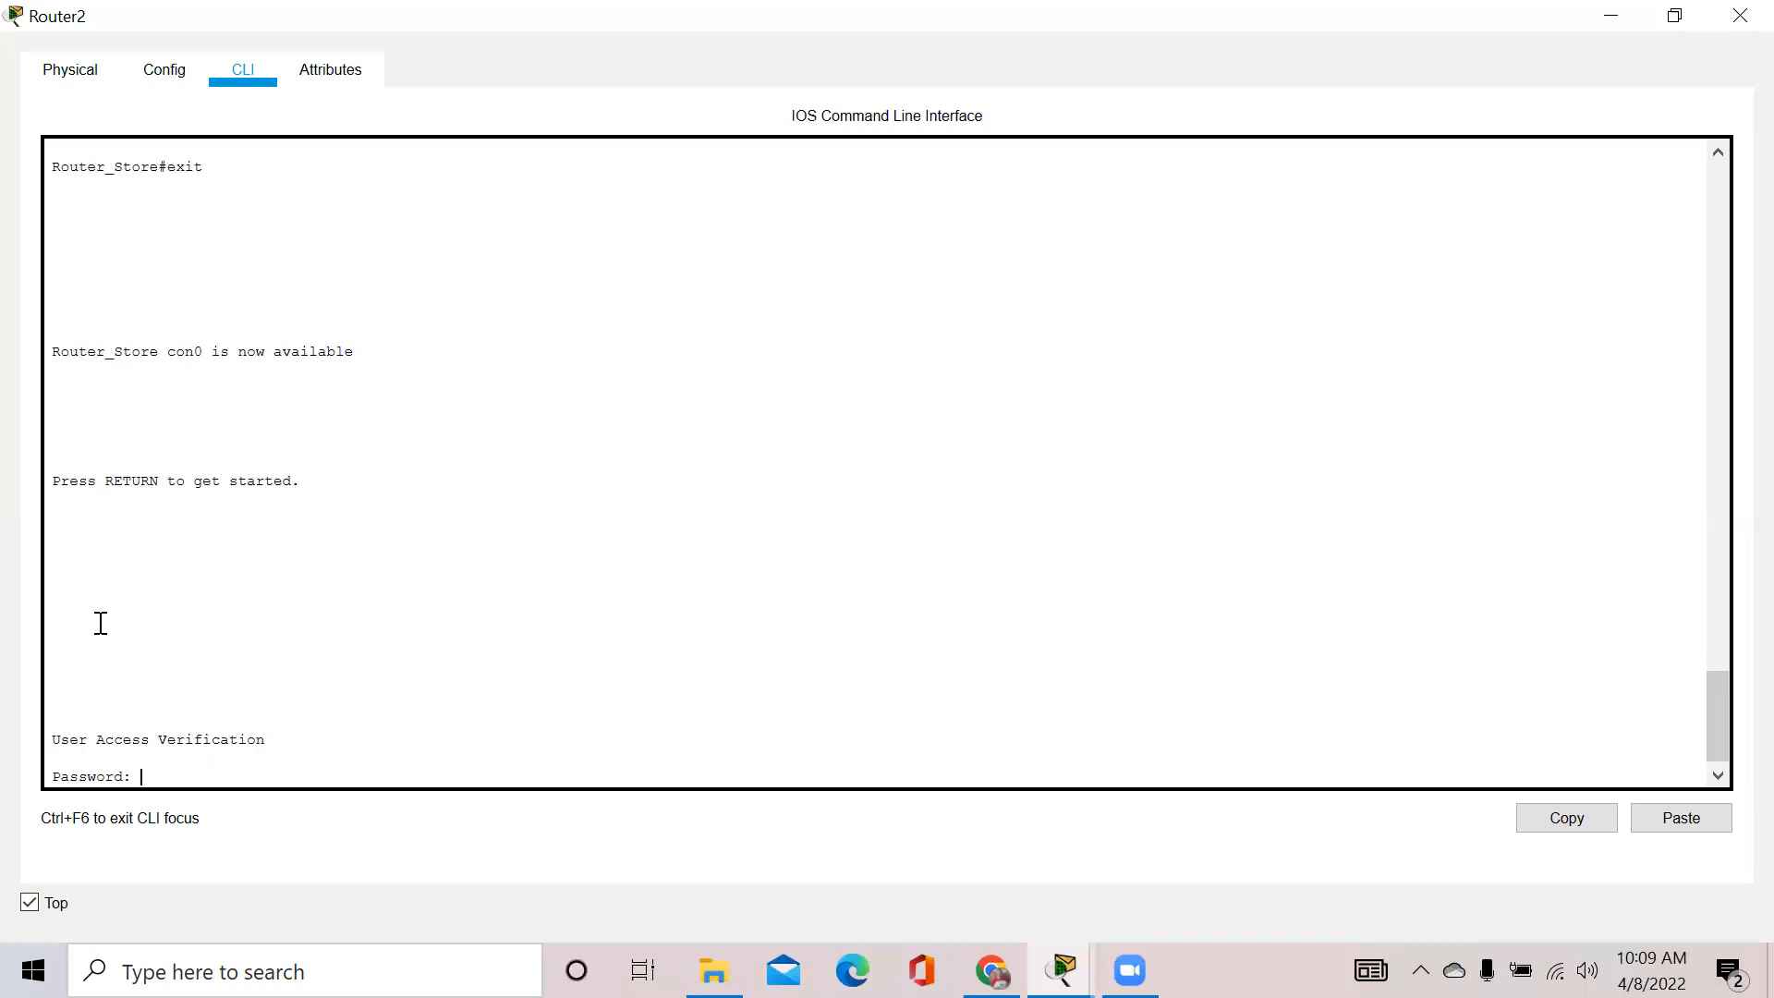
pyautogui.press('Return')
pyautogui.write('enable')
pyautogui.press('Return')
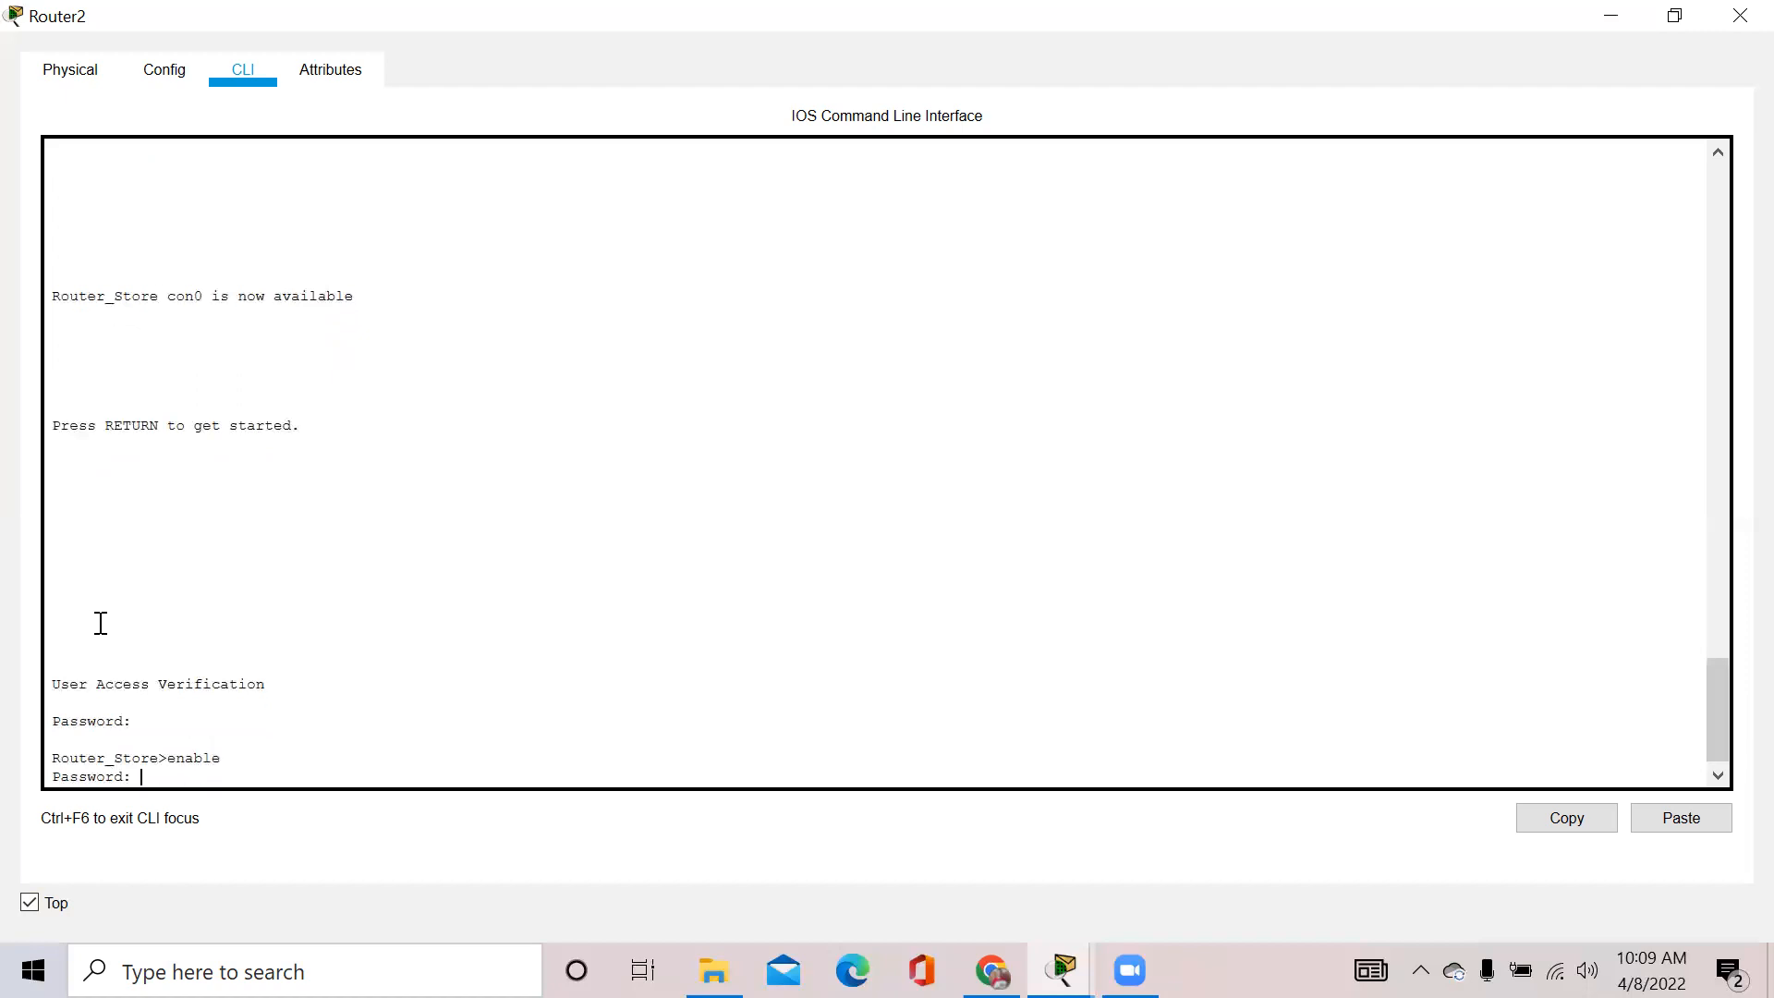
pyautogui.press('Return')
# Retype 'configure terminal' after a misspelled attempt was rejected
pyautogui.write('cofigru')
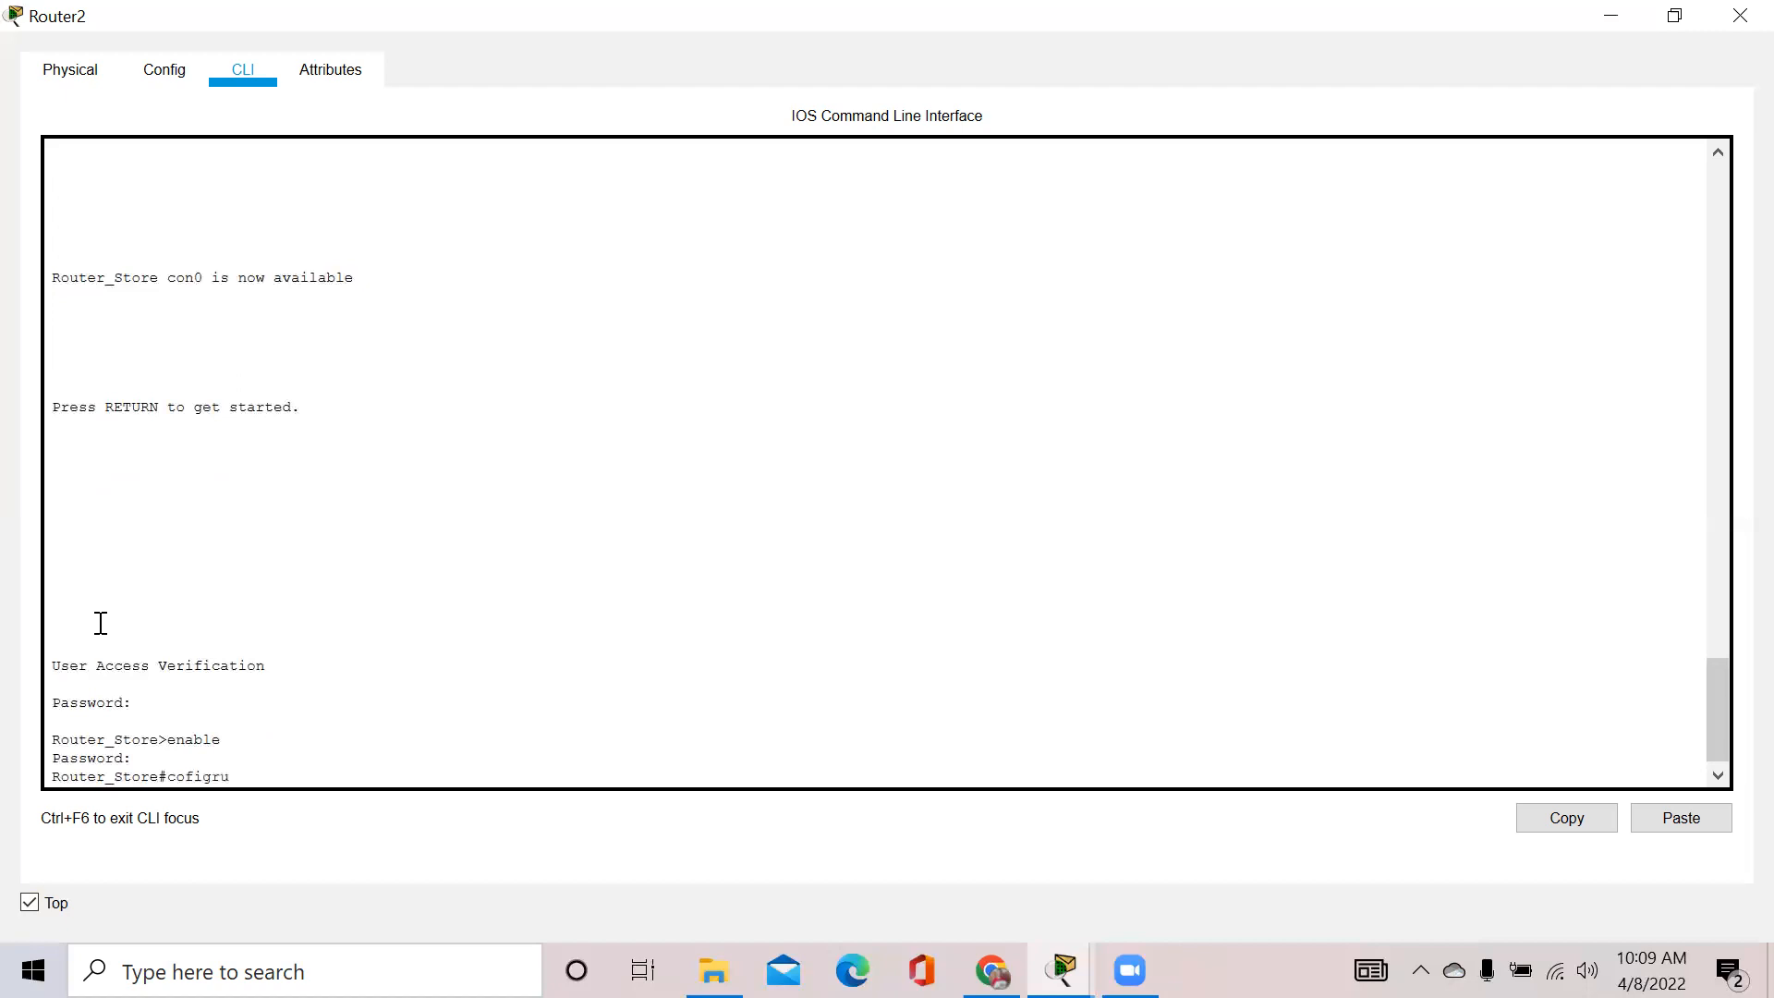
pyautogui.press('BackSpace')
pyautogui.press('BackSpace')
pyautogui.write('ure terminal')
pyautogui.press('Return')
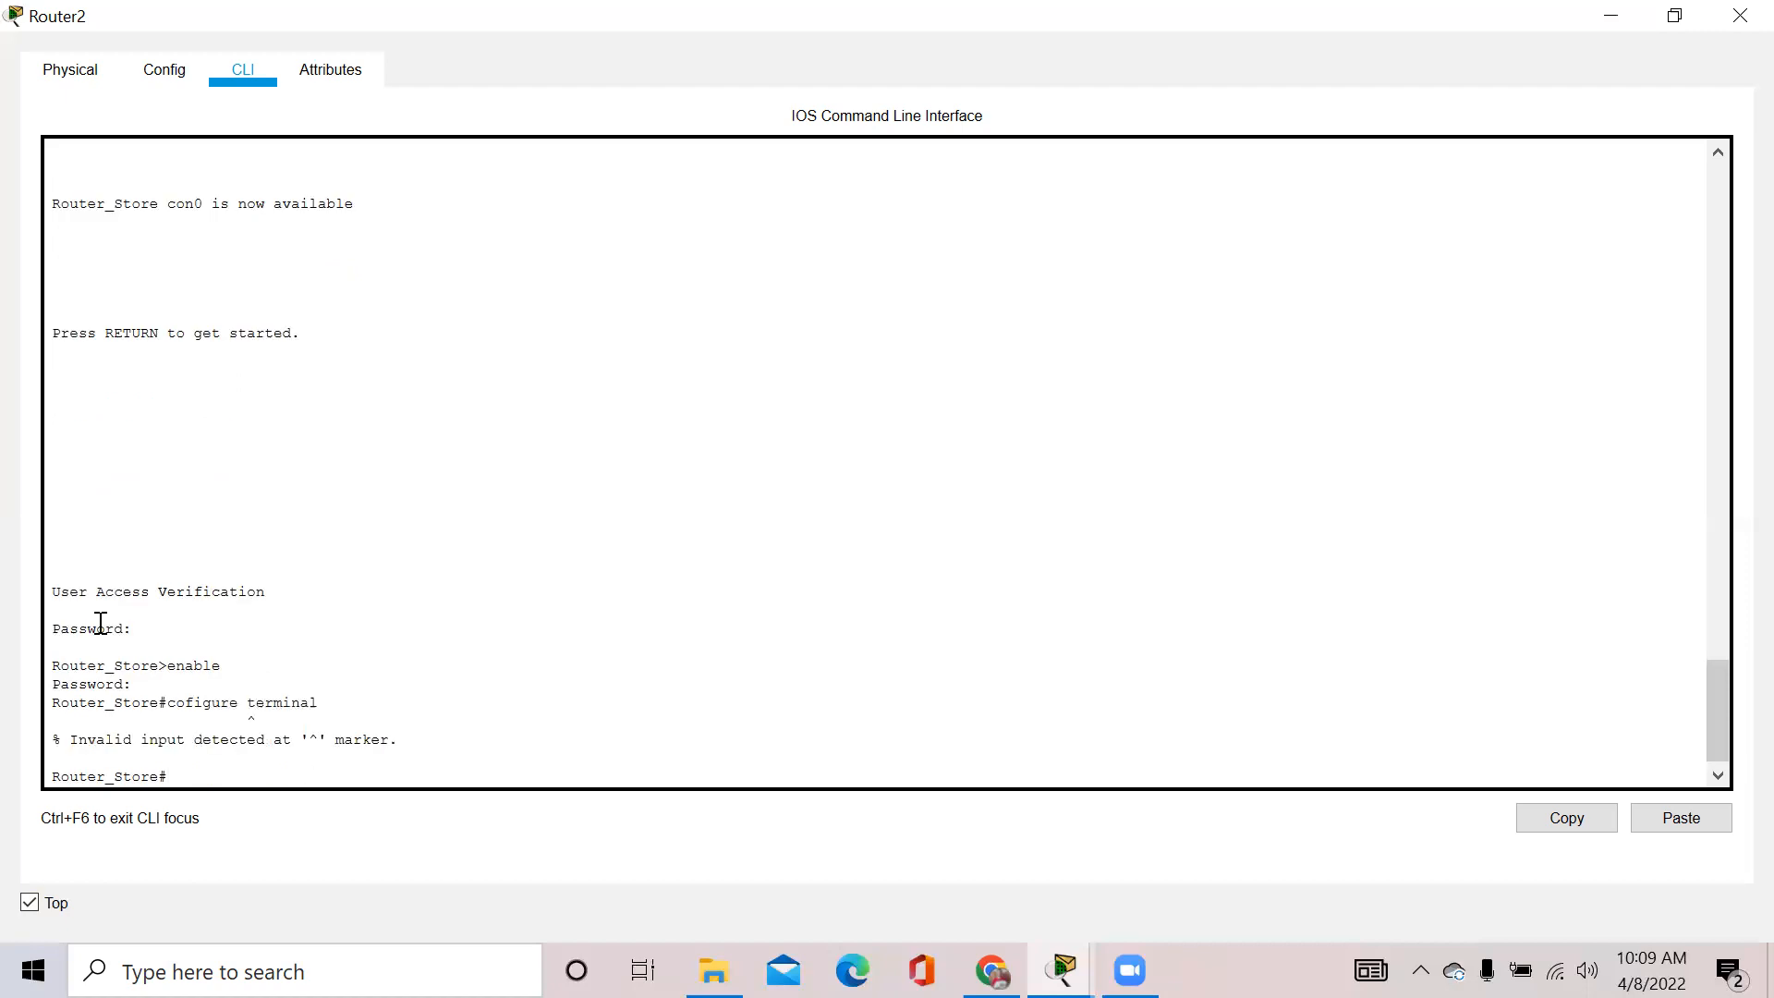
pyautogui.write('configure terminal')
# Enter global configuration and type 'banner motd' with ===Belajar Itu Menyenangkan=== between & delimiters
pyautogui.press('Return')
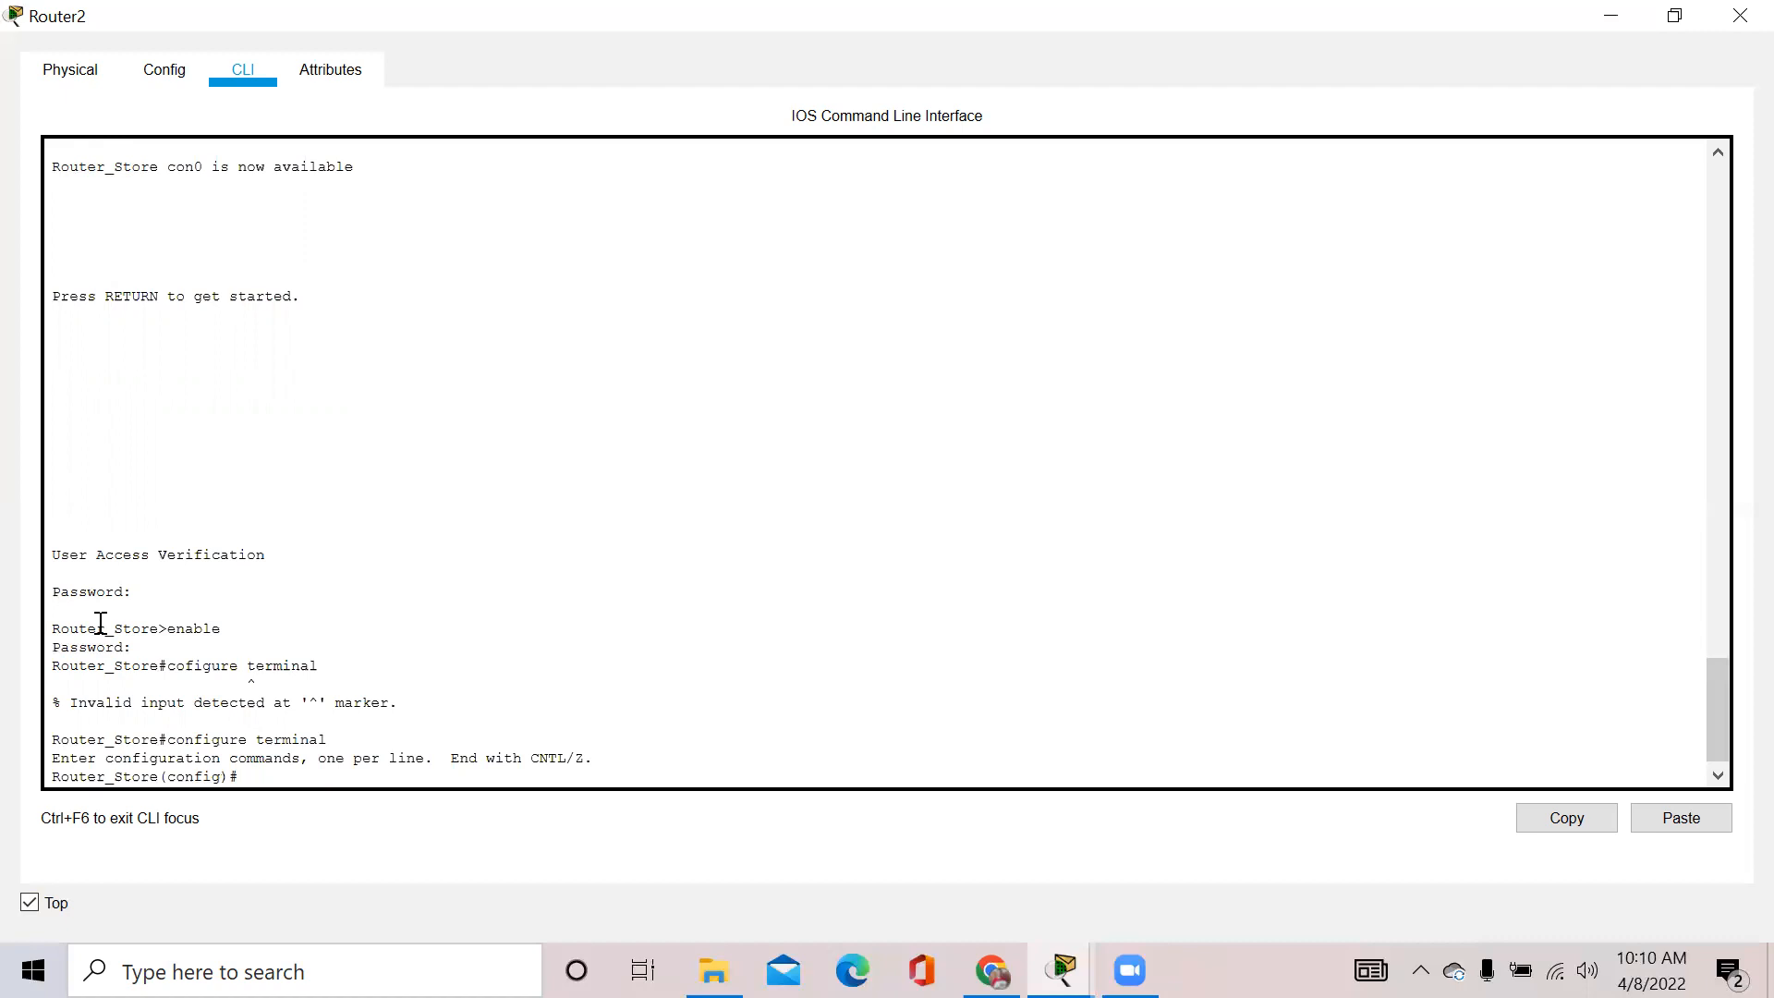
pyautogui.write('banner')
pyautogui.write(' motd')
pyautogui.write(' &&')
pyautogui.click(349, 776)
pyautogui.write('Bela')
pyautogui.press('BackSpace')
pyautogui.press('BackSpace')
pyautogui.press('BackSpace')
pyautogui.write('&===Bealaj')
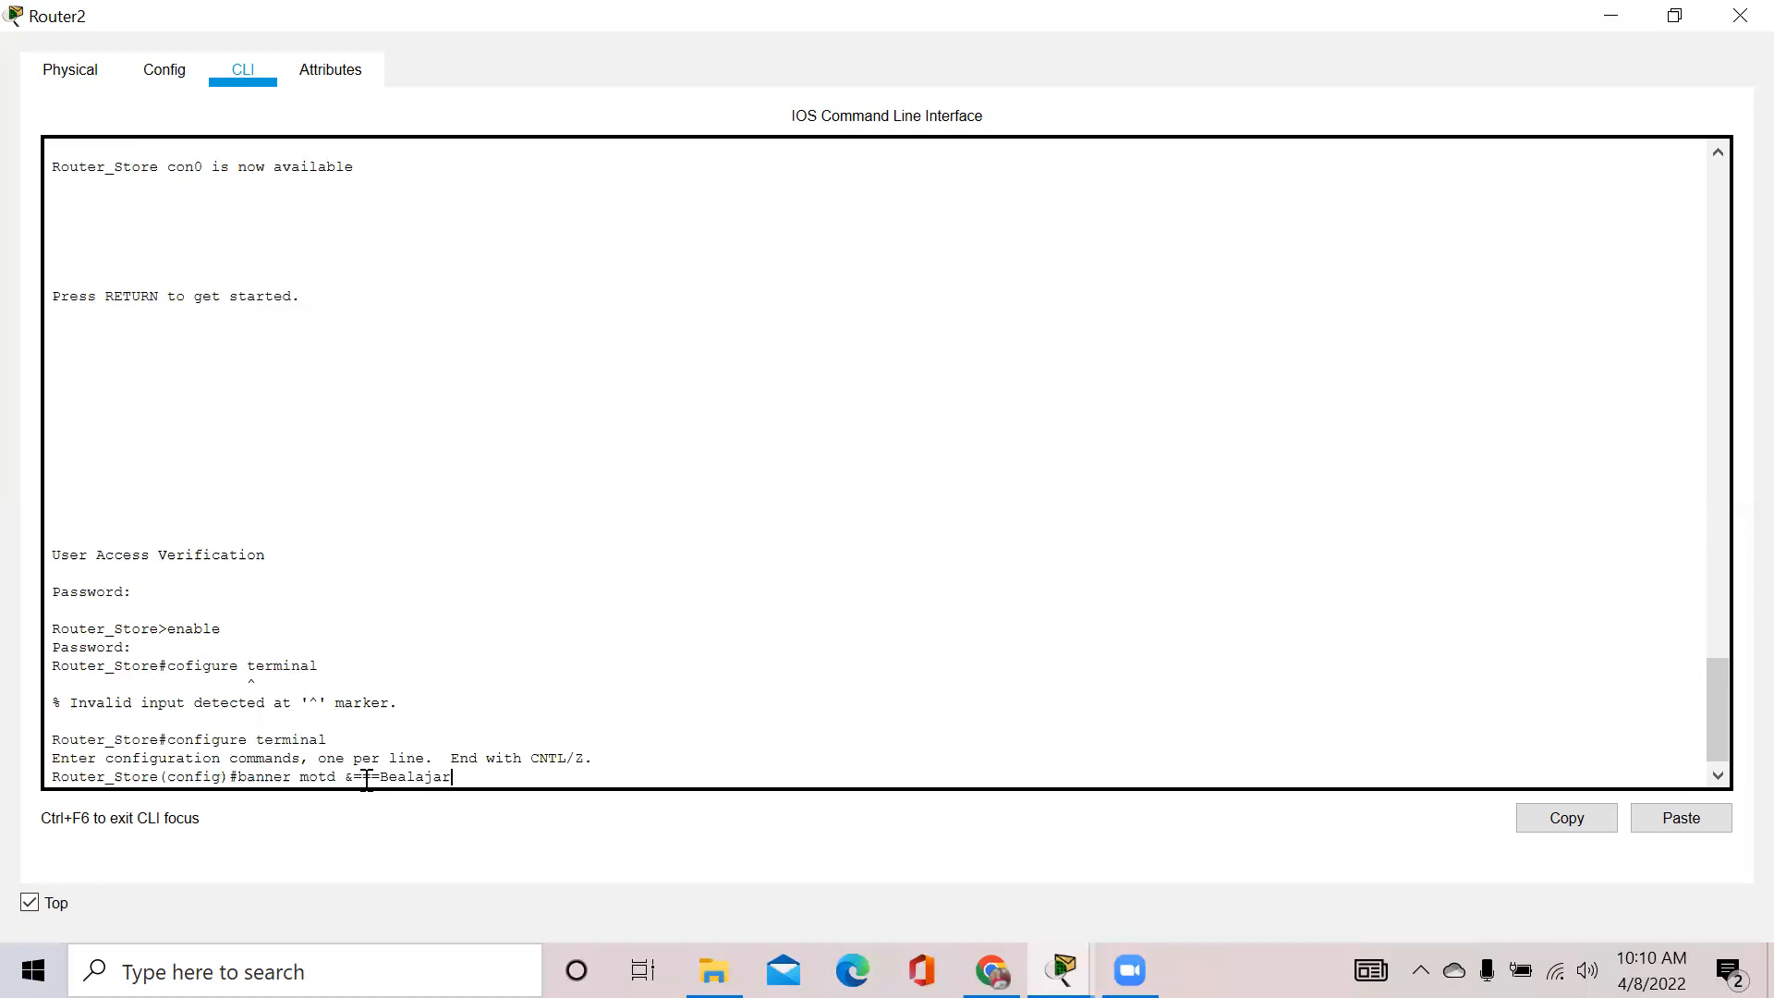
pyautogui.press('BackSpace')
pyautogui.press('BackSpace')
pyautogui.press('BackSpace')
pyautogui.press('BackSpace')
pyautogui.write('lajar Itu mE==')
pyautogui.press('BackSpace')
pyautogui.press('BackSpace')
pyautogui.press('BackSpace')
pyautogui.press('BackSpace')
pyautogui.write('Menyenangm')
pyautogui.press('BackSpace')
pyautogui.write('ka')
# Apply the MOTD banner and leave configuration mode
pyautogui.moveTo(344, 778); pyautogui.dragTo(349, 779)
pyautogui.click(650, 772)
pyautogui.press('Return')
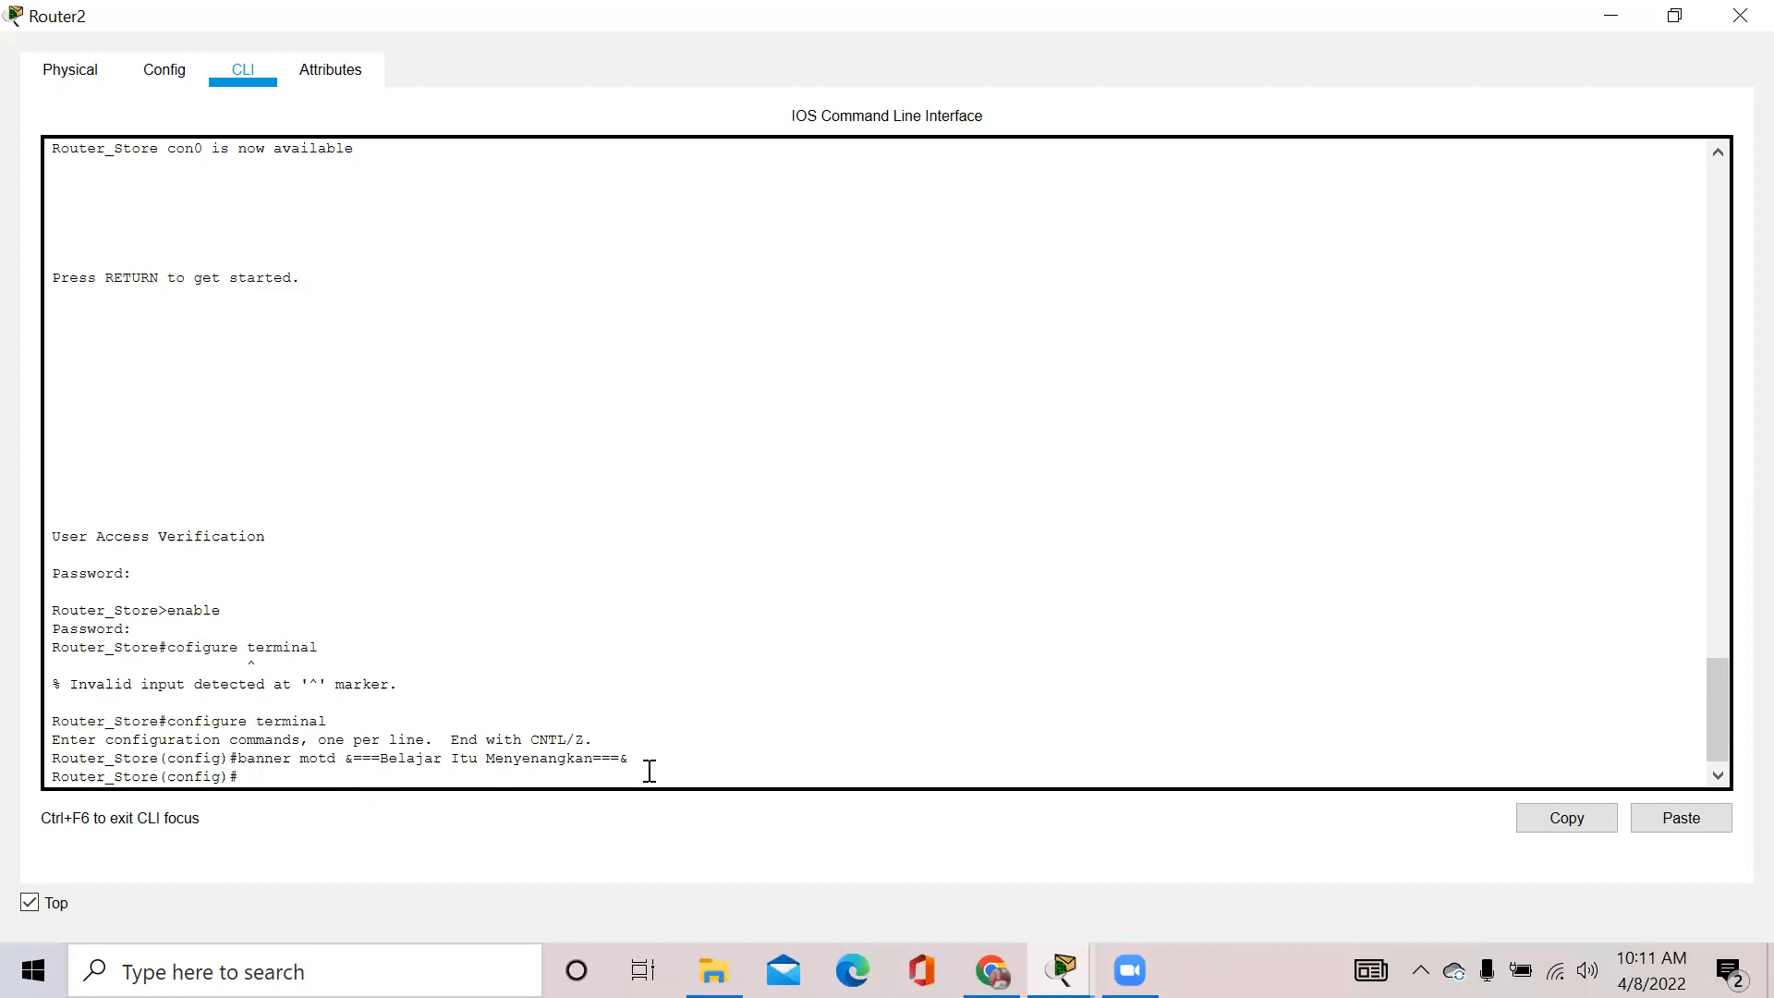
pyautogui.write('exit')
pyautogui.press('Return')
# Exit, start a new session showing the ===Belajar Itu Menyenangkan=== banner, log in and request enable
pyautogui.write('ex')
pyautogui.press('Return')
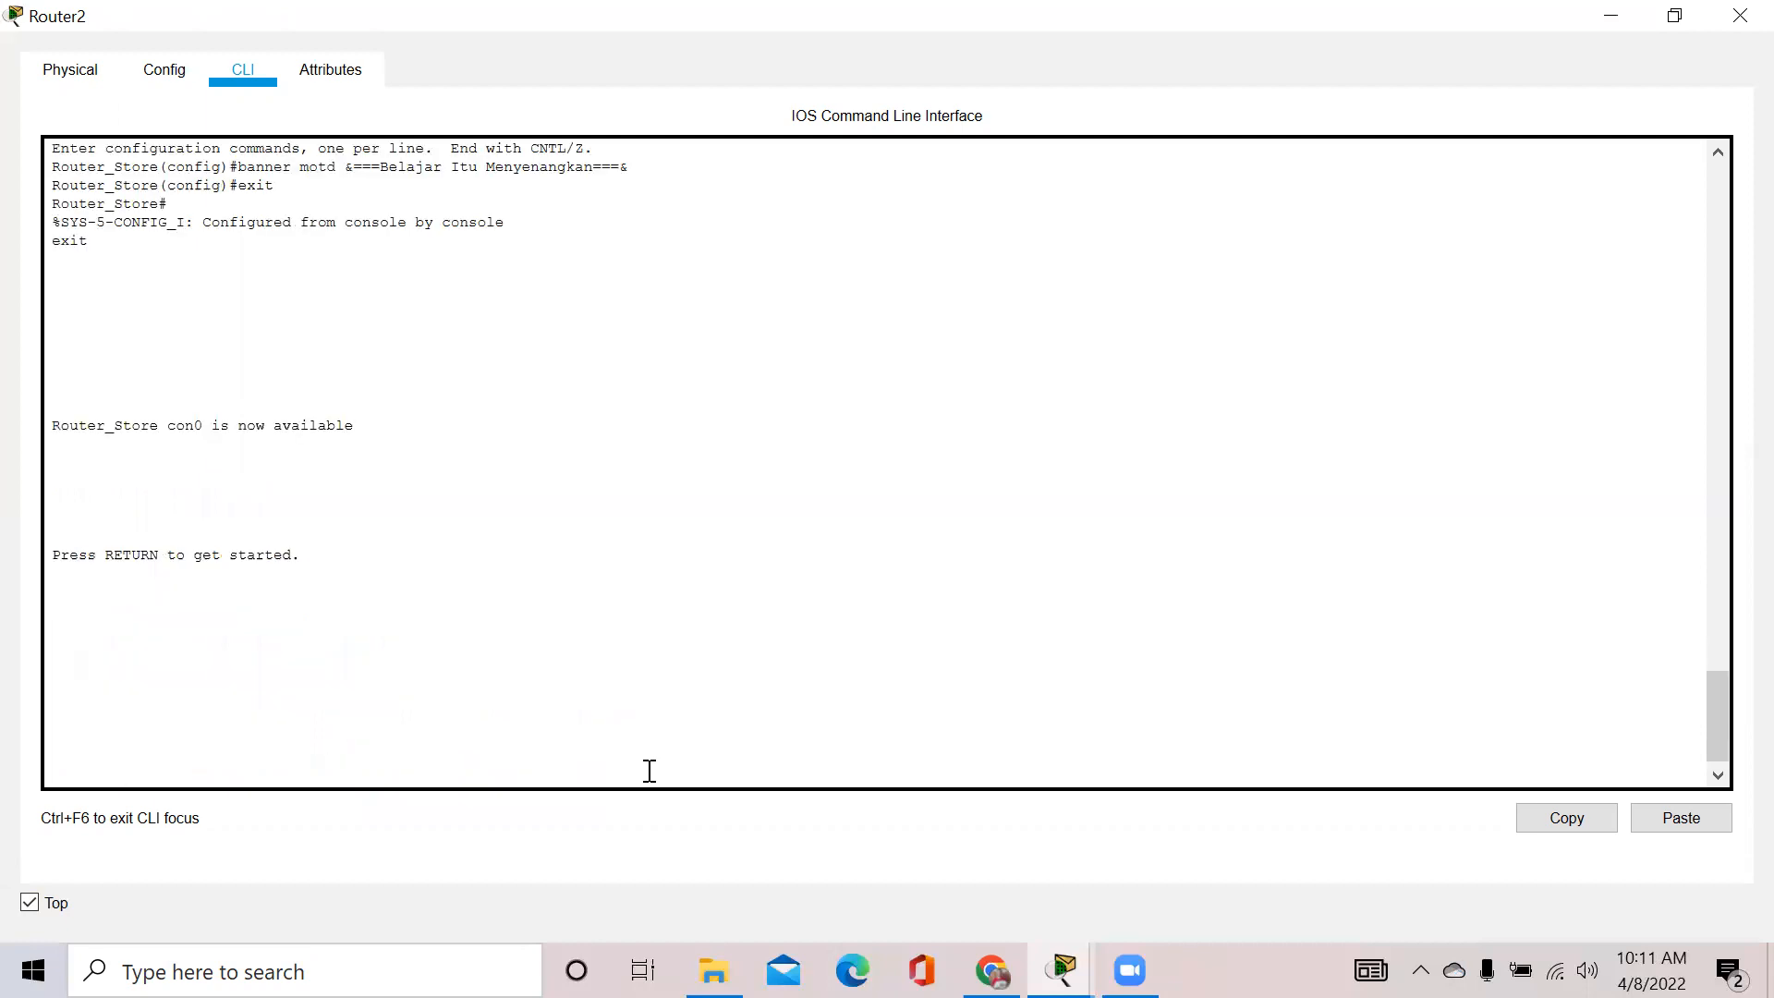
pyautogui.press('Return')
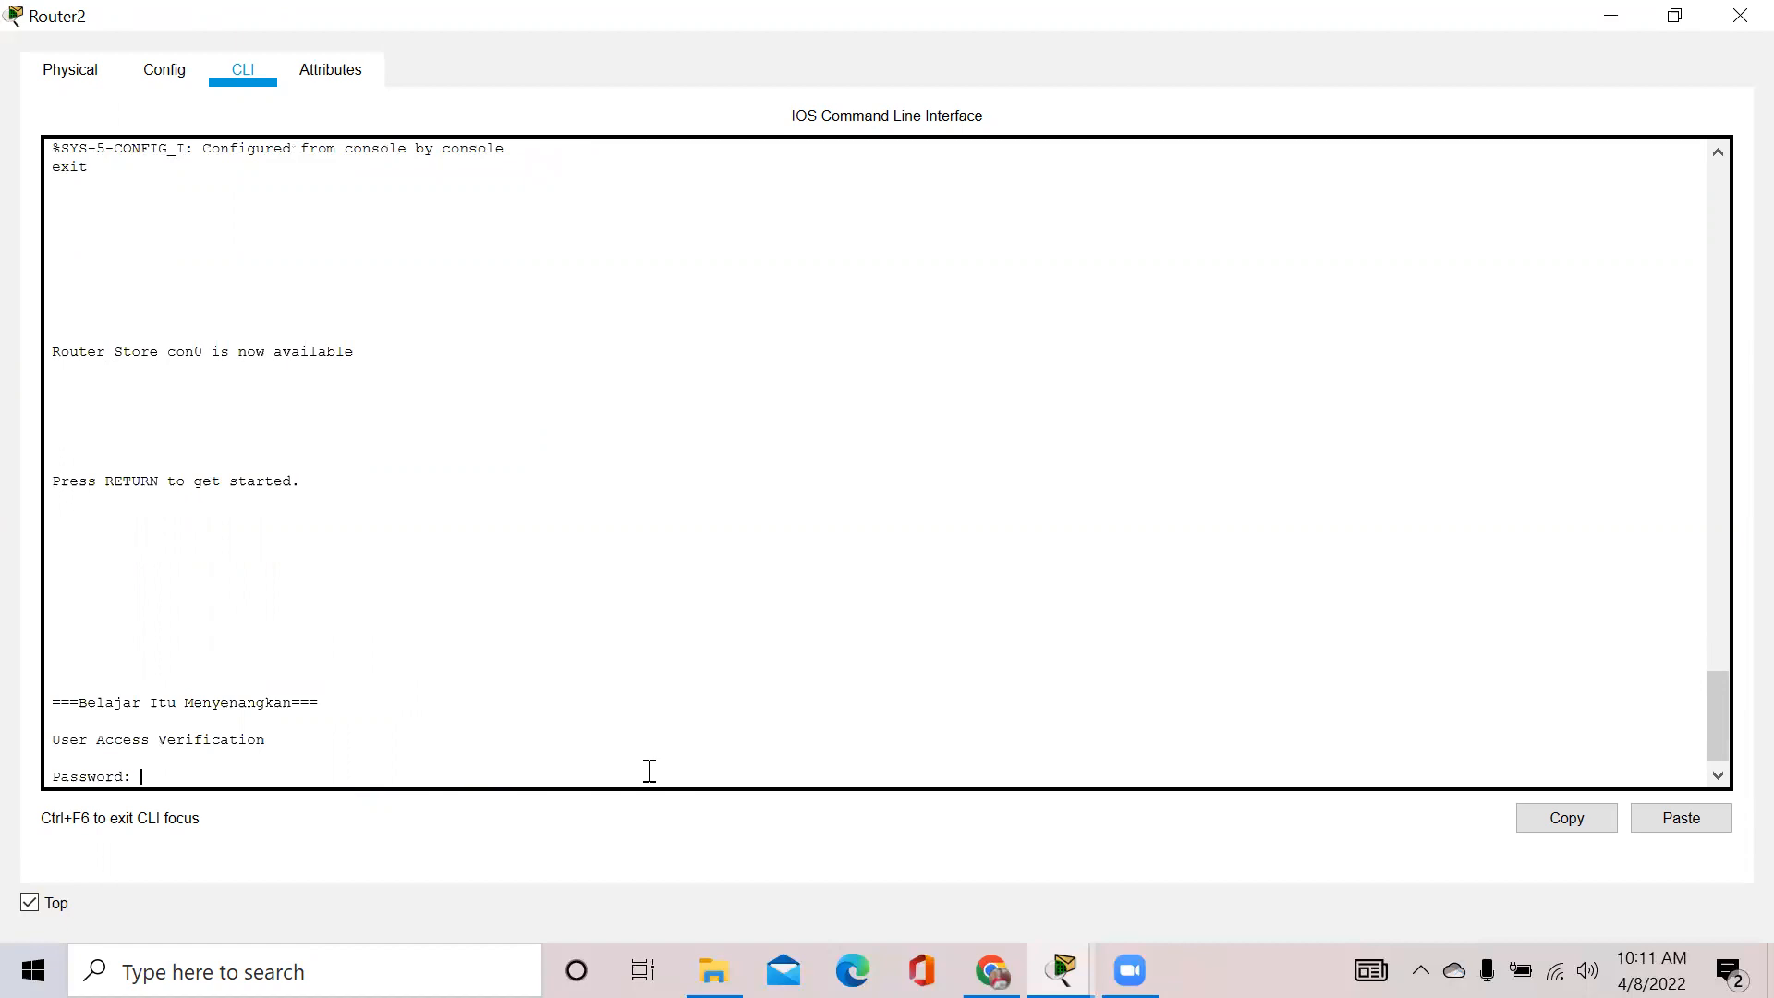
pyautogui.press('Return')
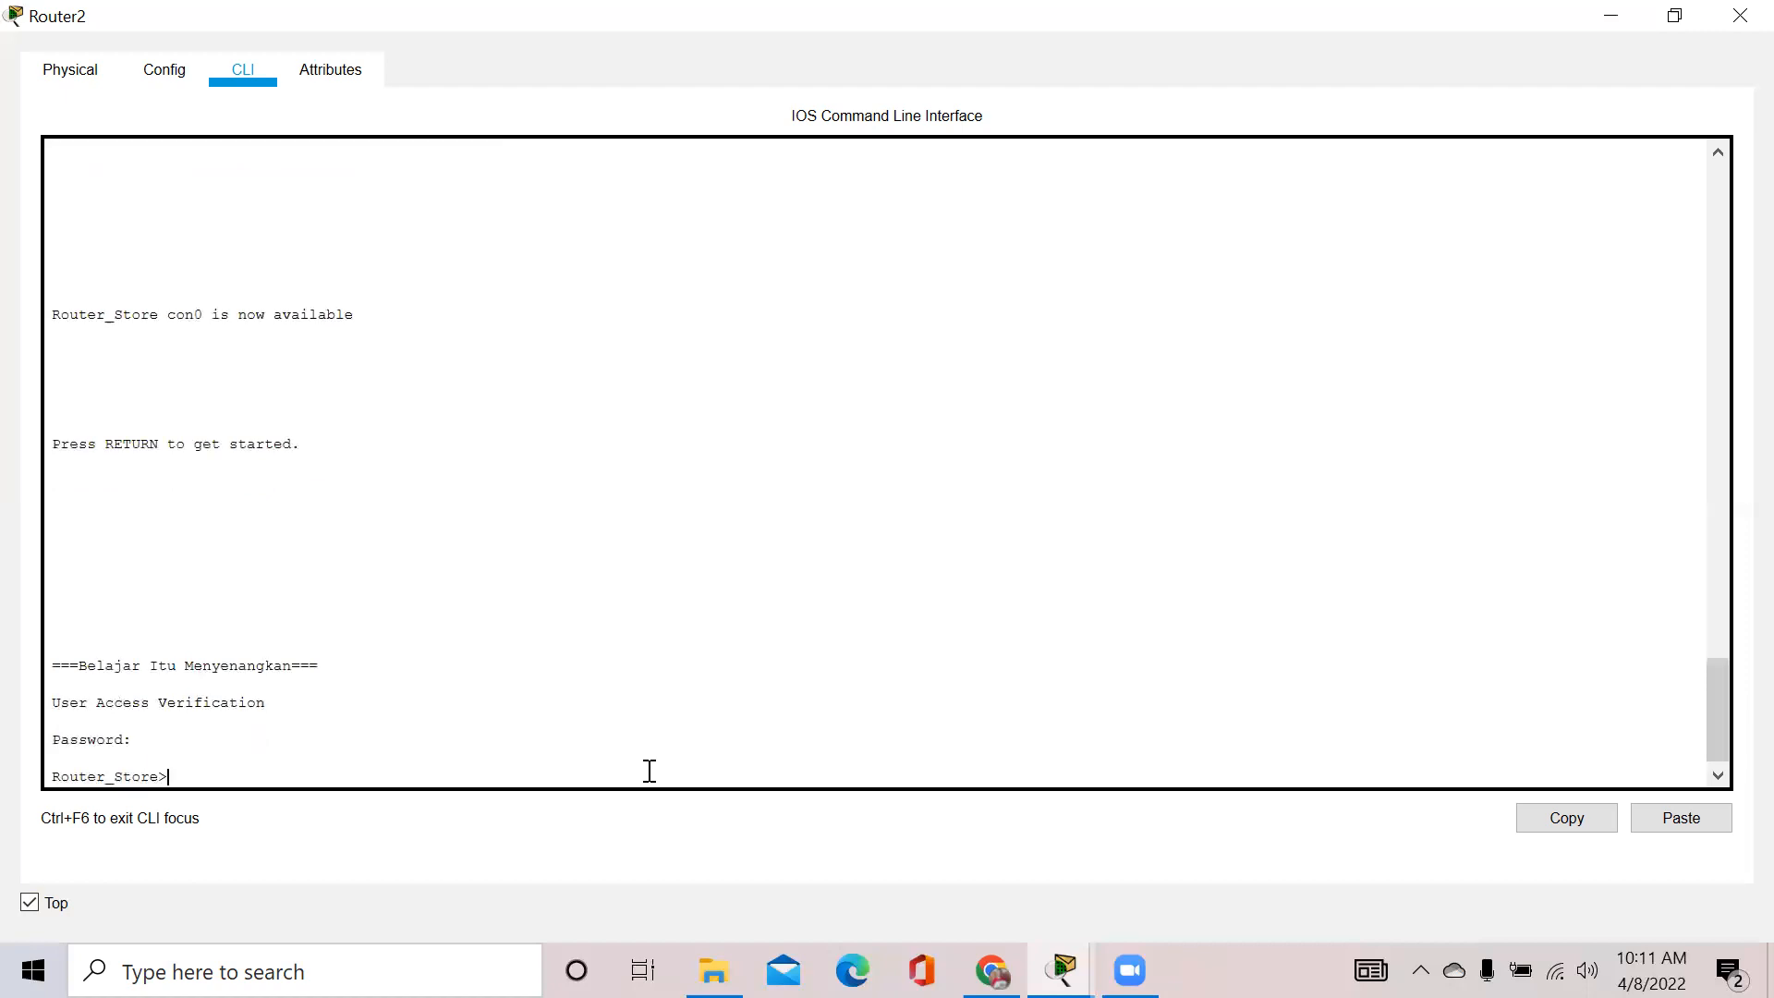
pyautogui.write('enable')
pyautogui.press('Return')
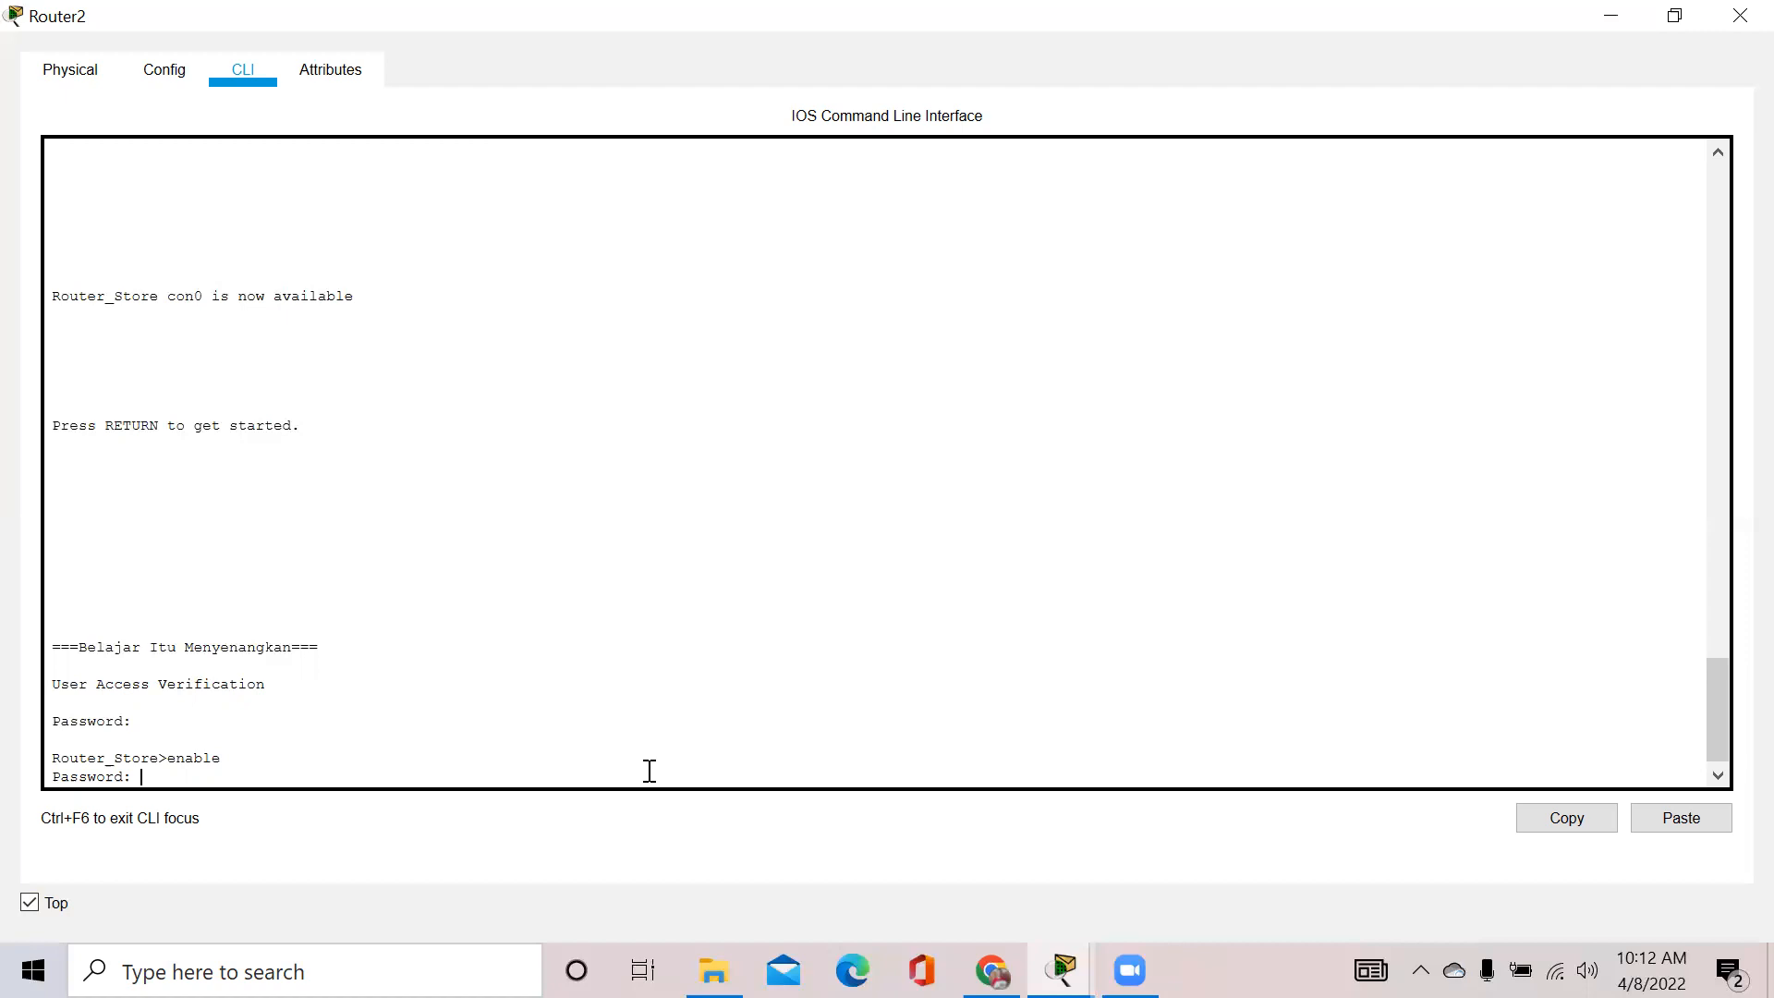
# Enter privileged and global configuration mode, then try 'show running-config', which is rejected as invalid input
pyautogui.press('Return')
pyautogui.write('c')
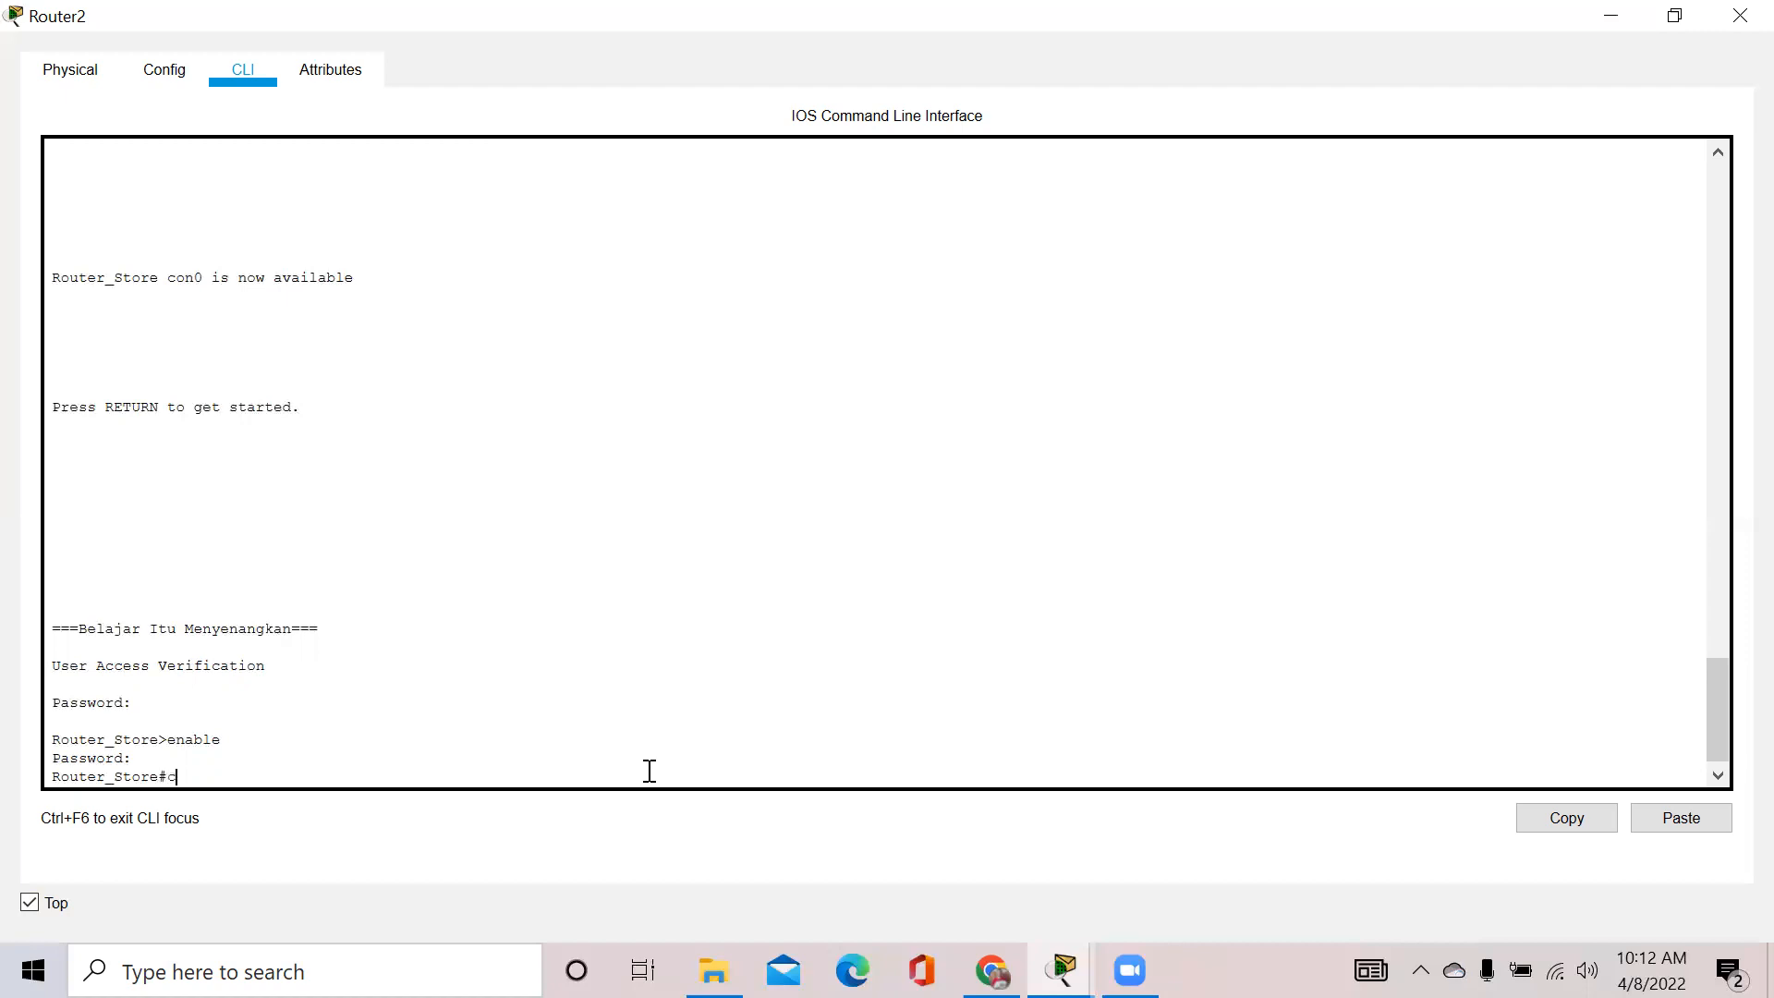
pyautogui.write('onfigure terminal')
pyautogui.press('Return')
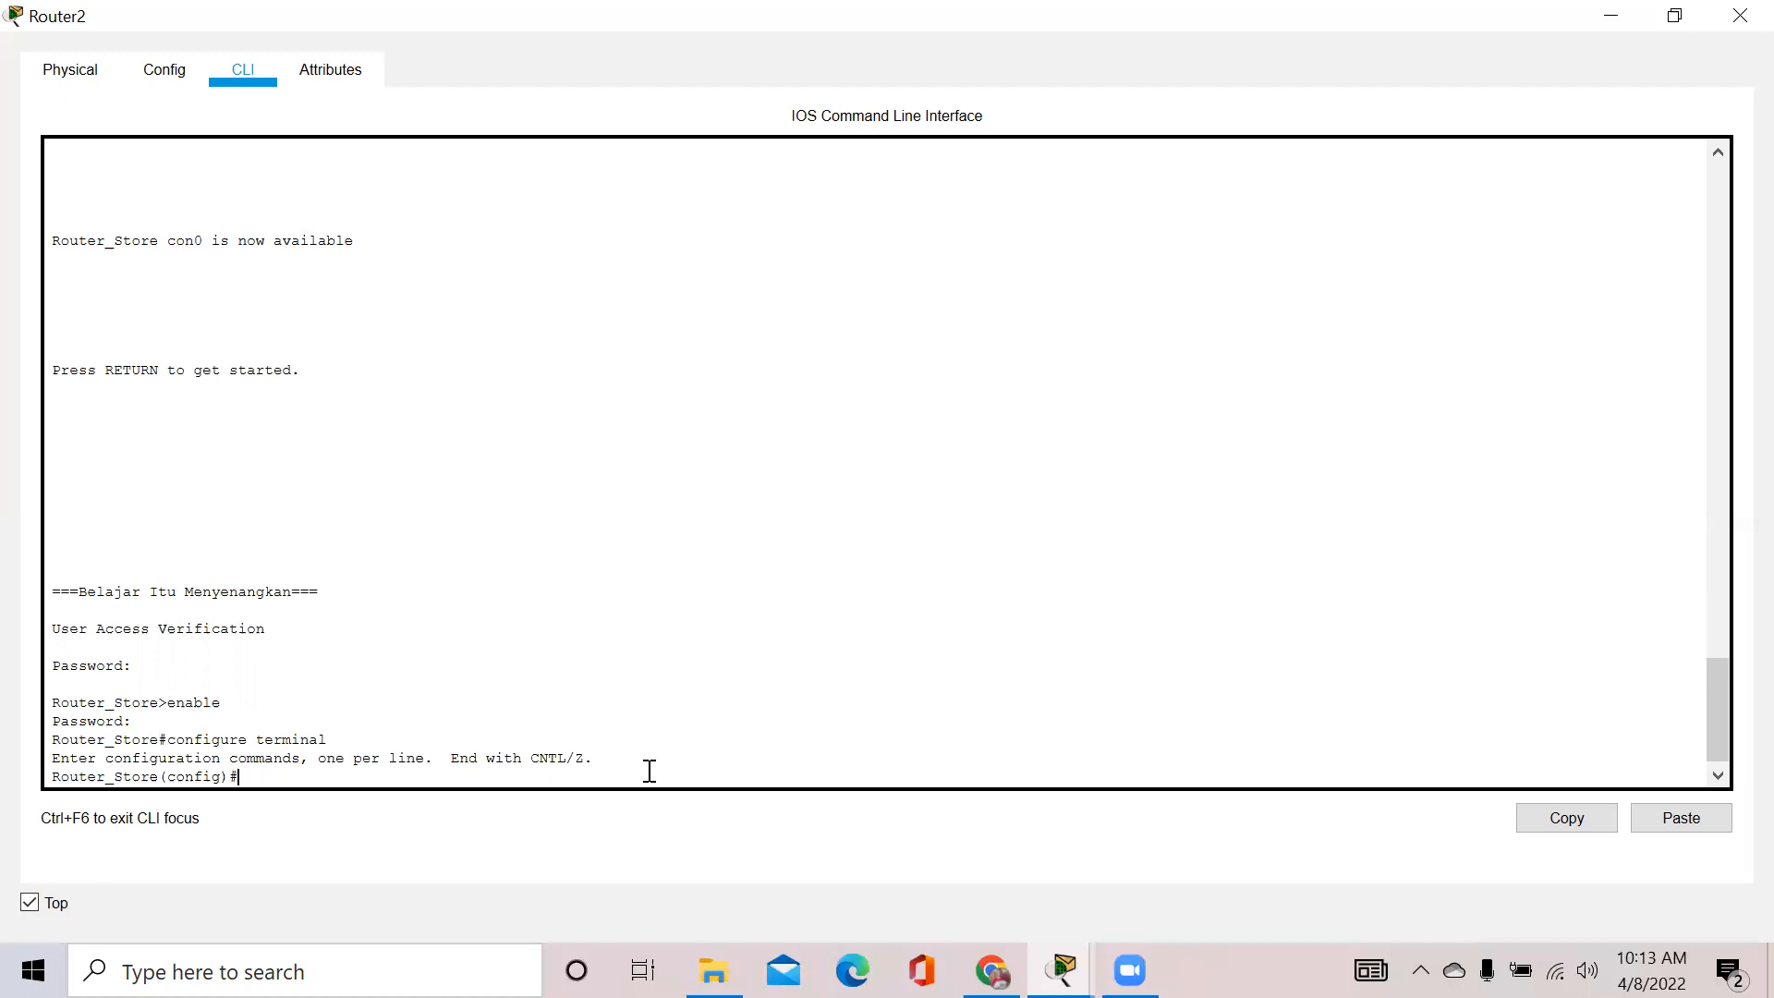
pyautogui.write('show running-config')
pyautogui.press('Return')
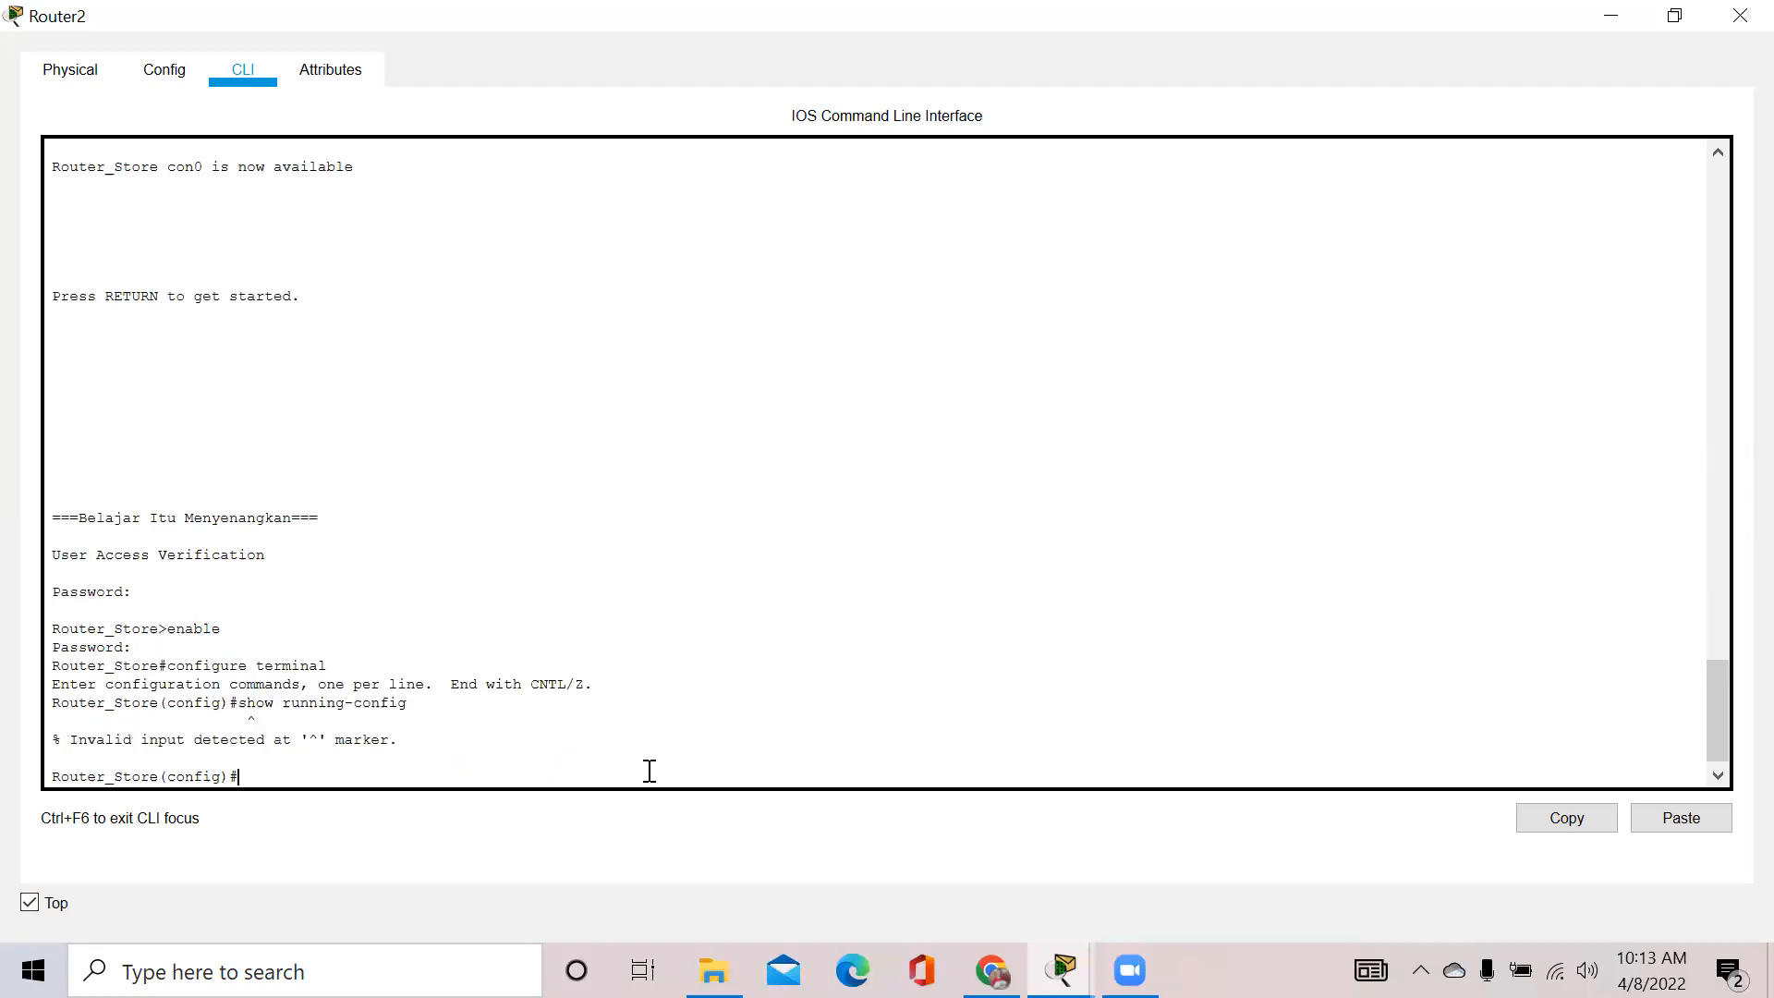
pyautogui.write('show running ')
pyautogui.write('config')
# Retry the command, then exit configuration mode back to the Router_Store# prompt
pyautogui.press('Return')
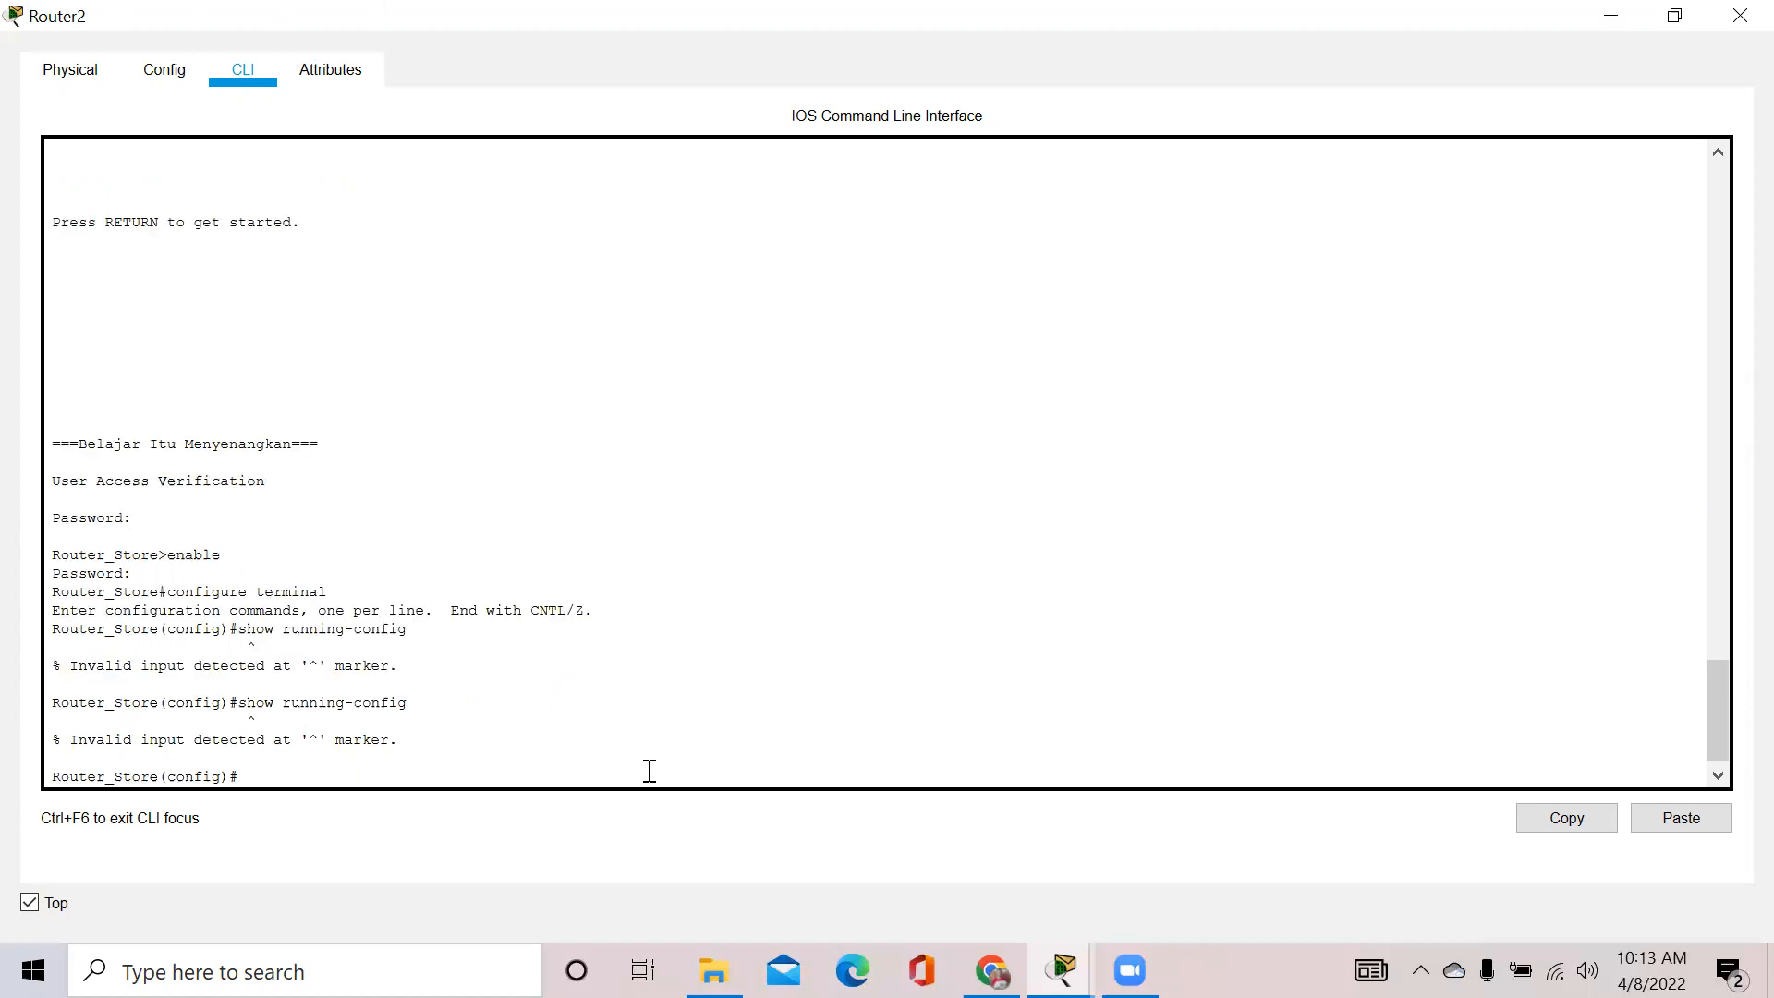
pyautogui.write('ex')
pyautogui.write('ti')
pyautogui.press('BackSpace')
pyautogui.press('BackSpace')
pyautogui.write('it')
pyautogui.press('Return')
# Run show running-config and page through the 836-byte configuration with hostname and passwords
pyautogui.write('show ')
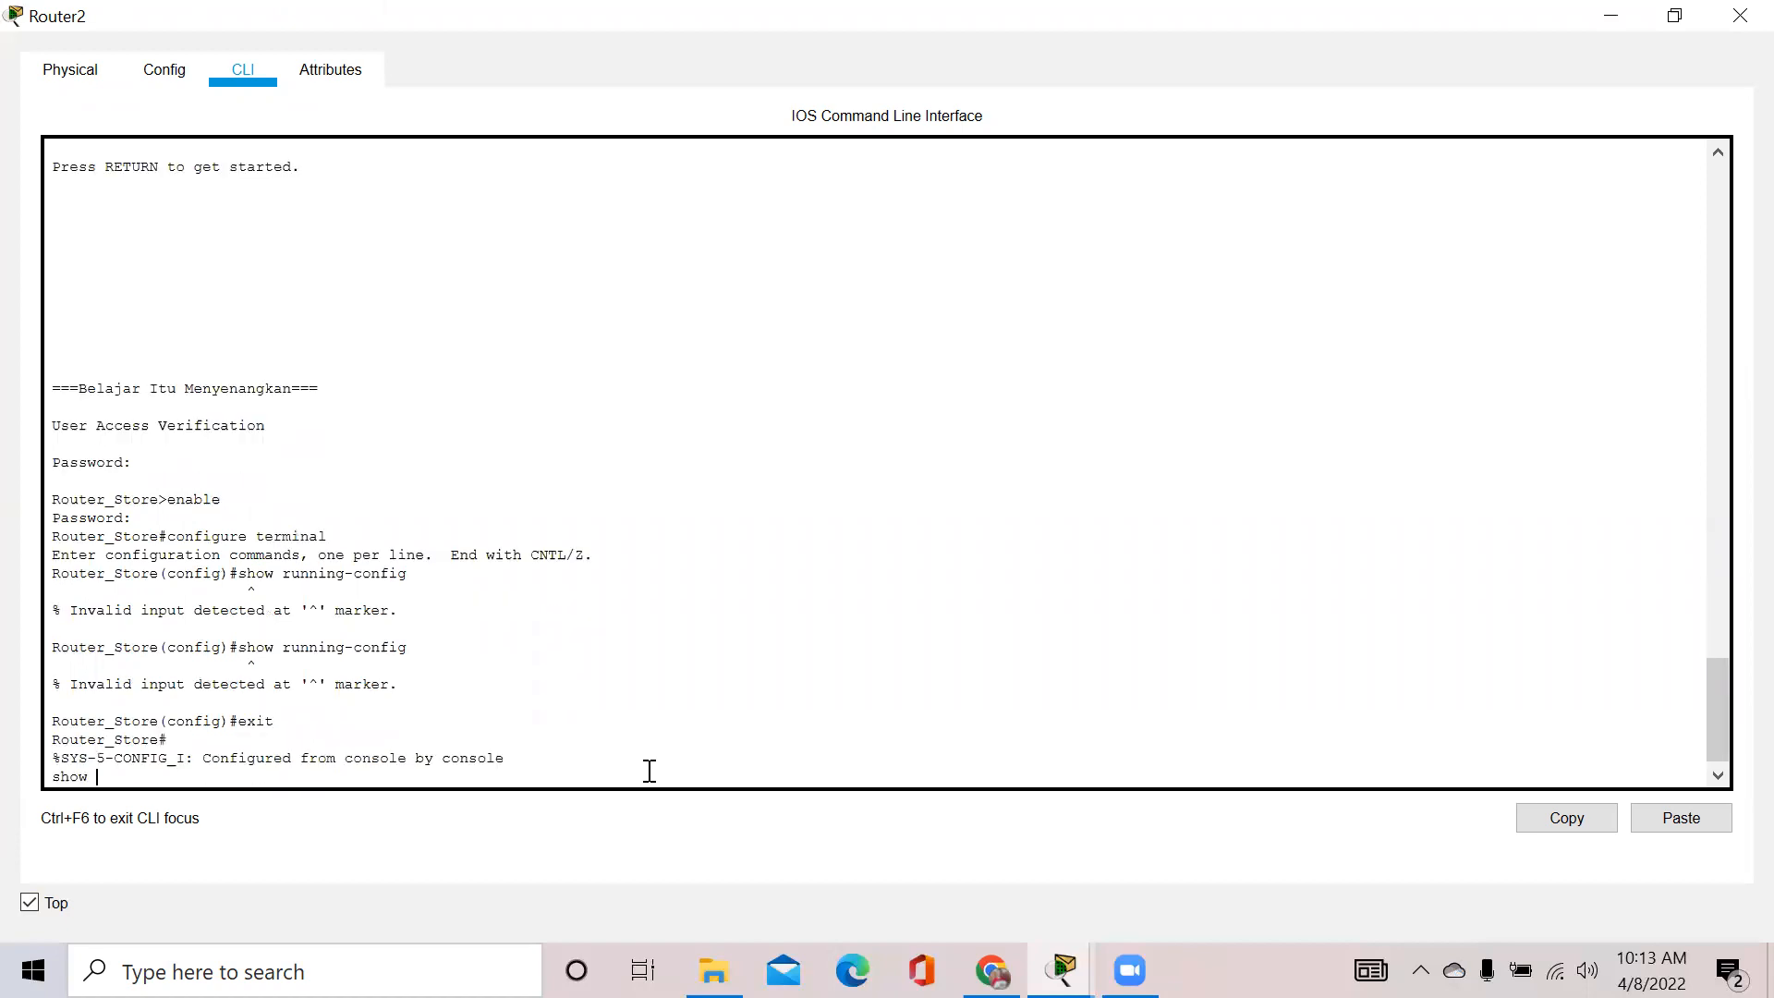
pyautogui.write('running-config')
pyautogui.press('Return')
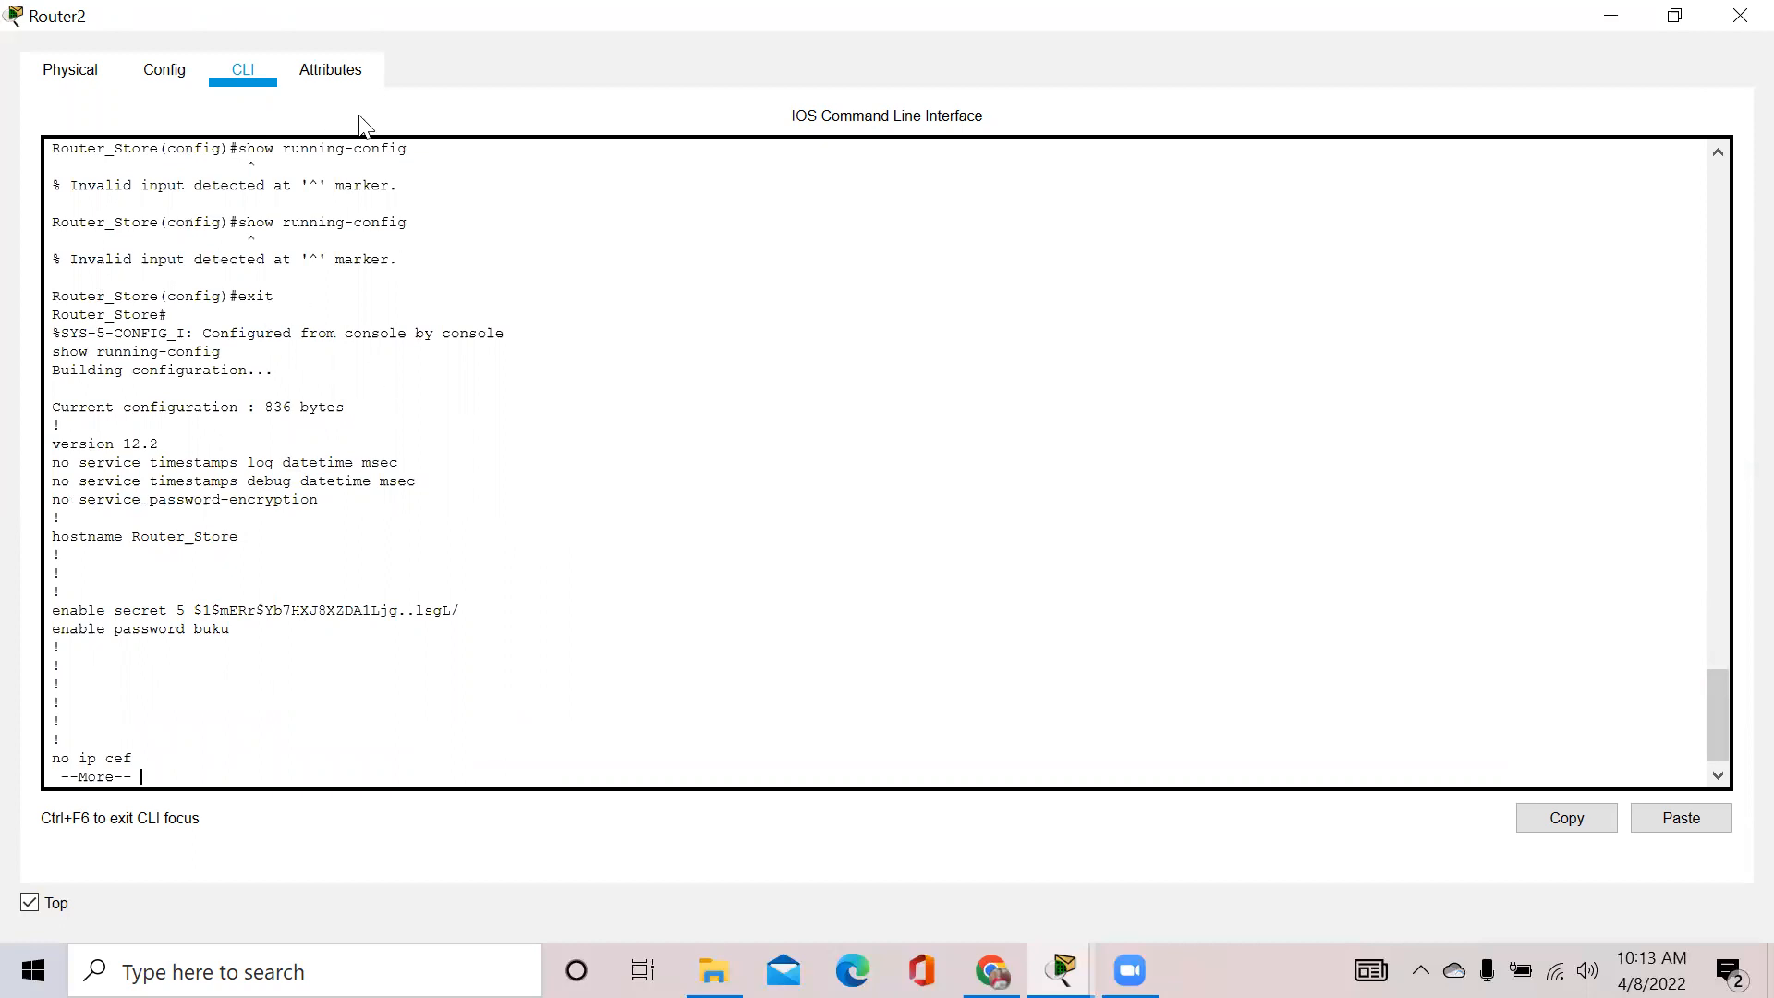
pyautogui.moveTo(52, 167); pyautogui.dragTo(234, 776)
pyautogui.press('Return')
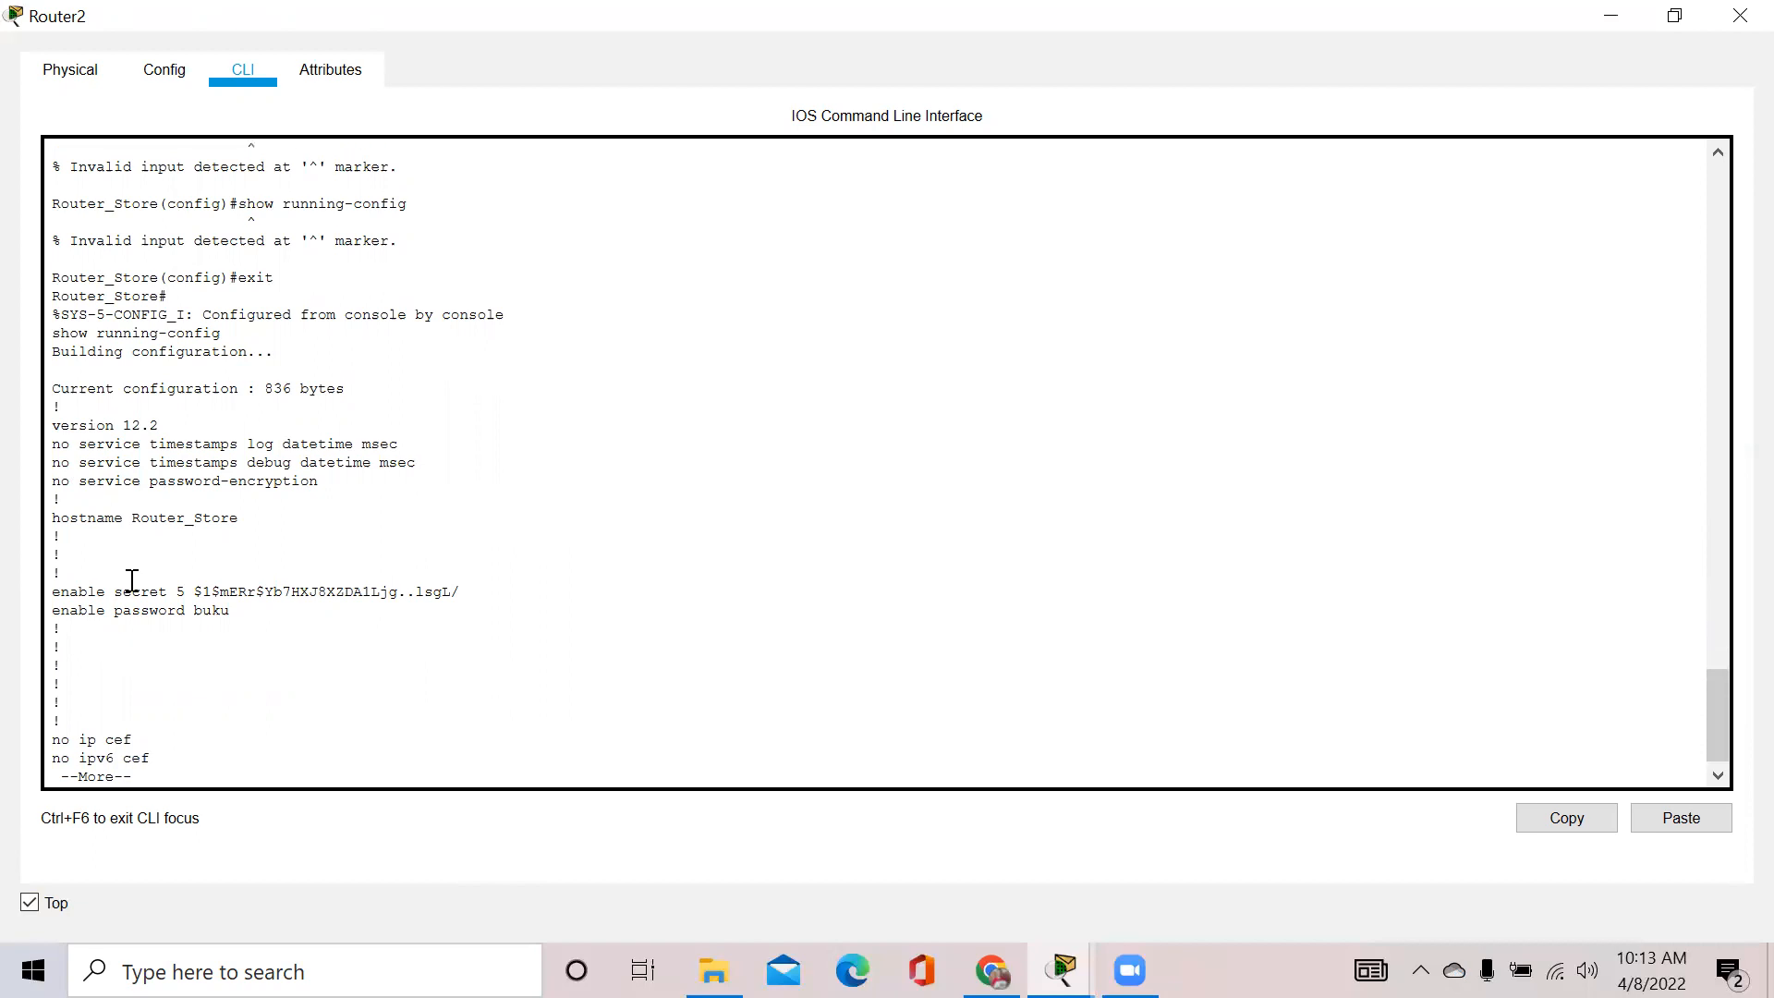
# Enter global configuration mode with configure terminal
pyautogui.write('xit')
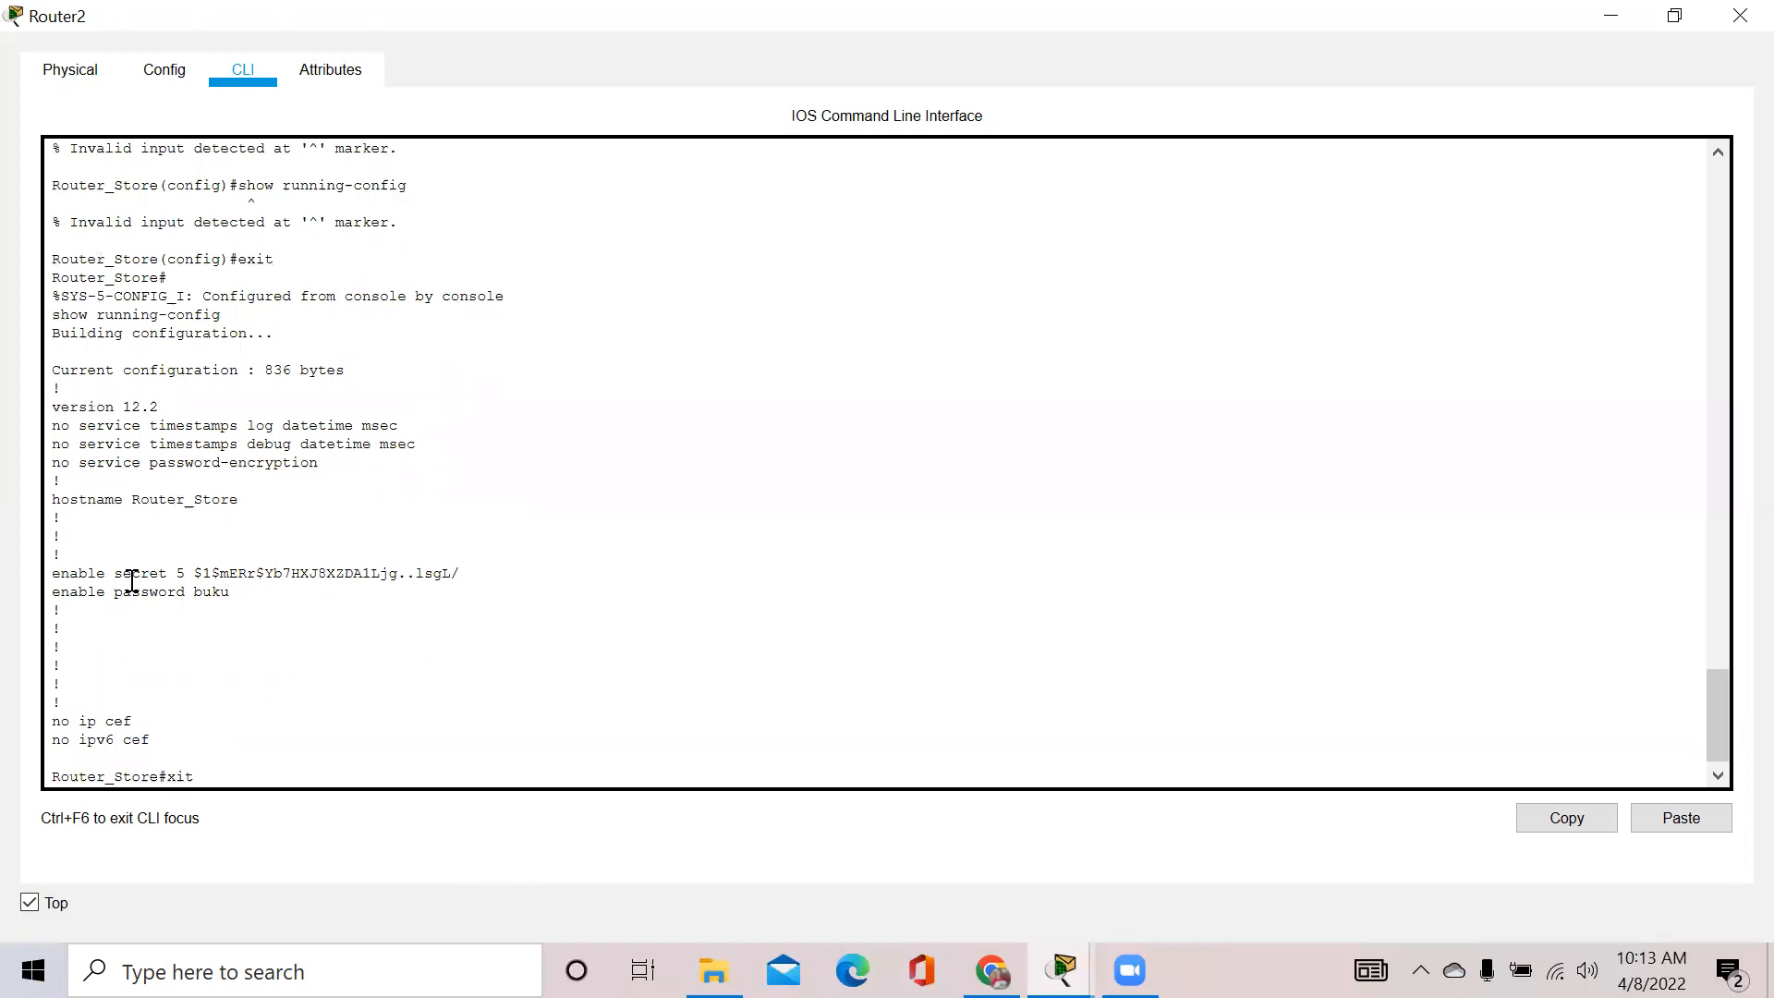
pyautogui.press('BackSpace')
pyautogui.press('BackSpace')
pyautogui.press('BackSpace')
pyautogui.write('configure terminal')
pyautogui.press('Return')
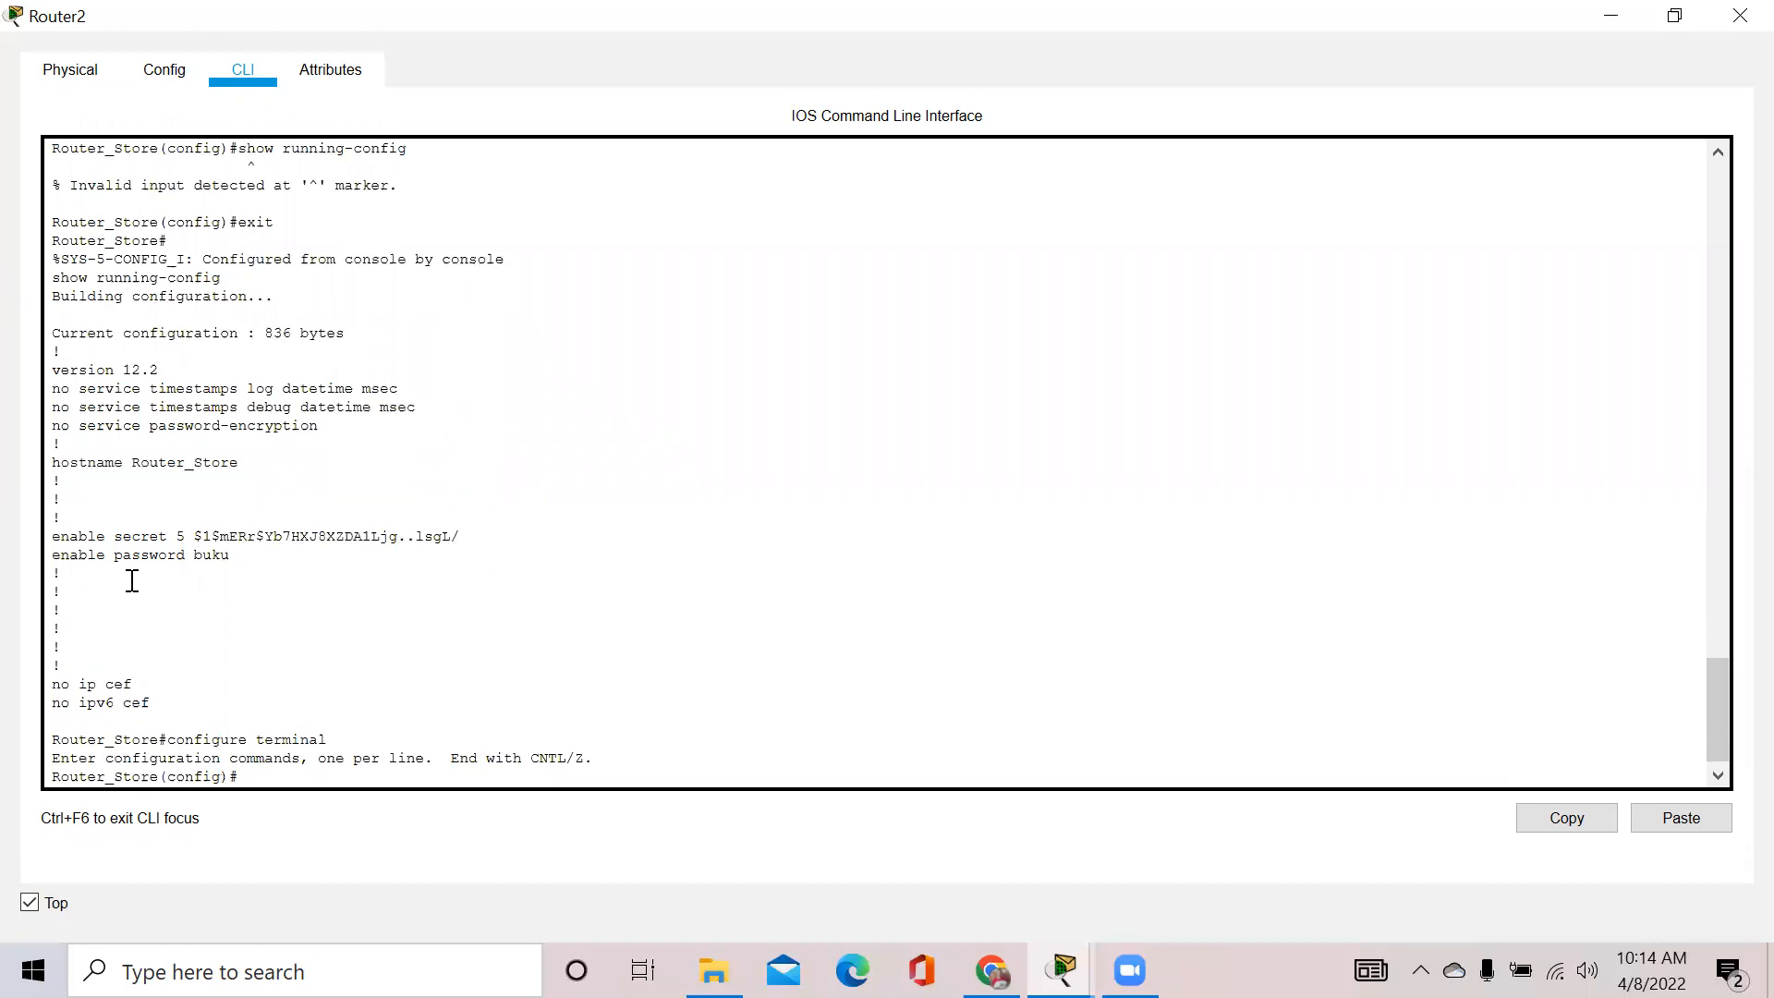
# Try copy running-config startup-config twice at the (config)# prompt; both are rejected
pyautogui.write('Copy running-config startup-coo')
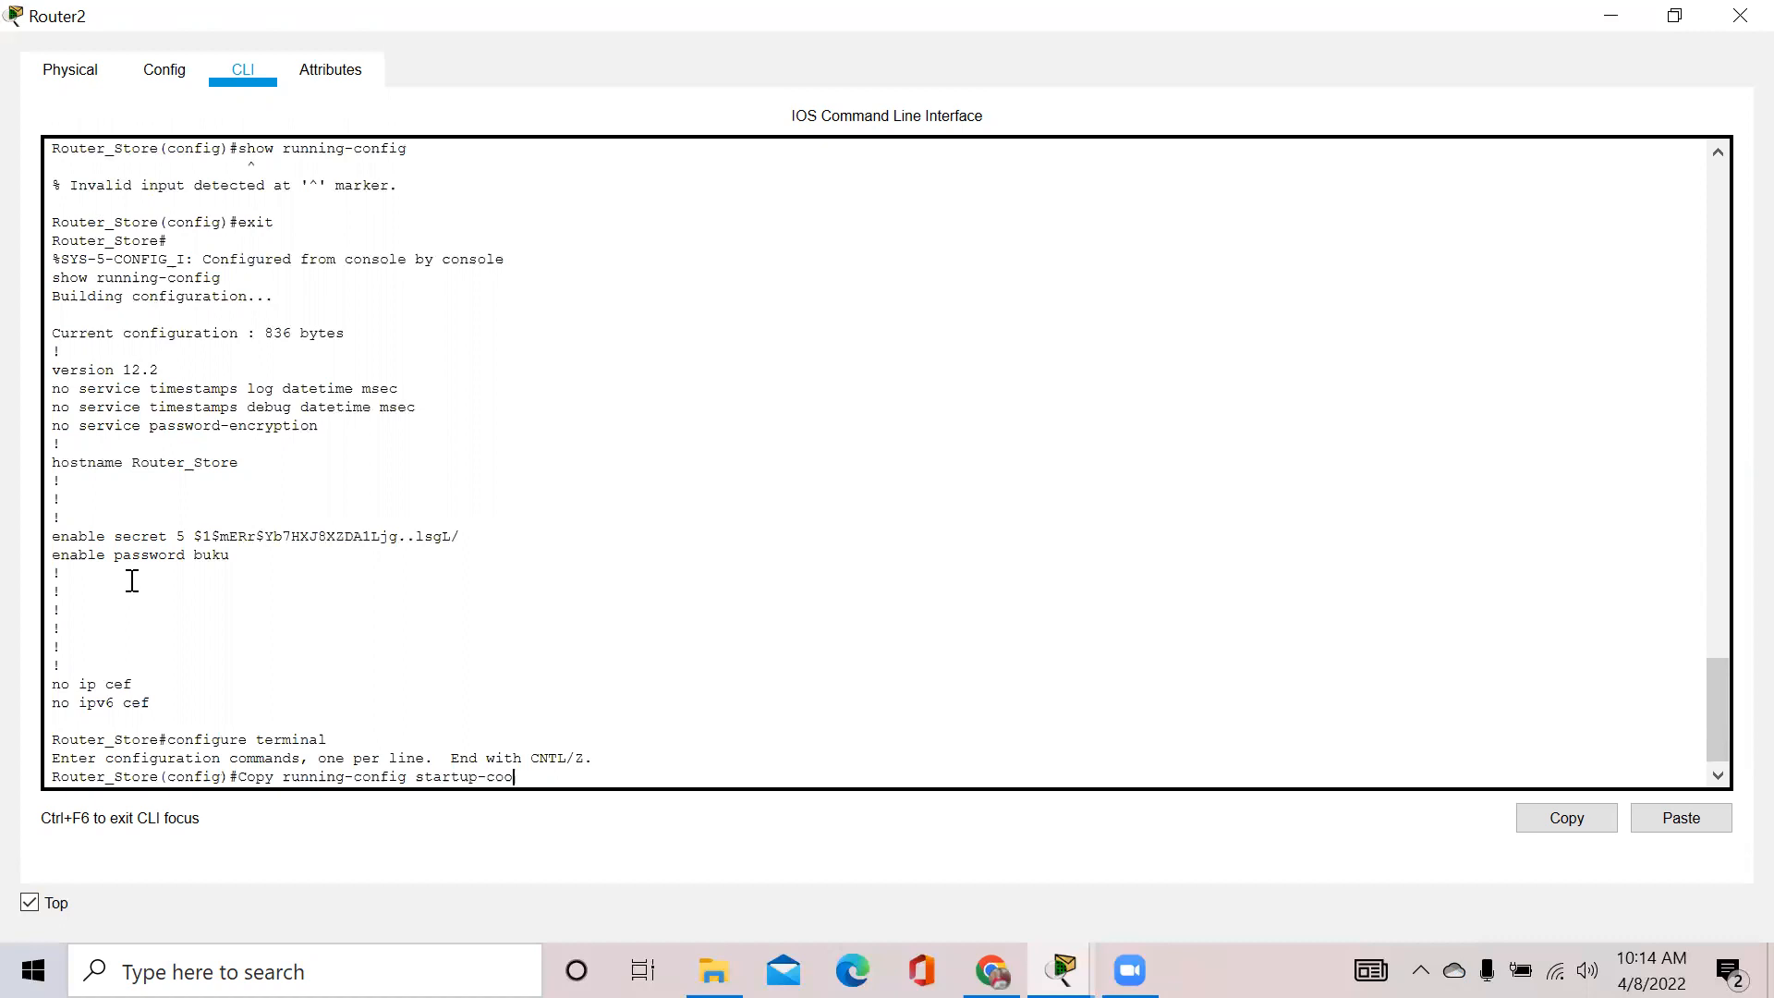
pyautogui.write('nfig')
pyautogui.press('BackSpace')
pyautogui.press('BackSpace')
pyautogui.press('BackSpace')
pyautogui.press('BackSpace')
pyautogui.press('BackSpace')
pyautogui.write('nfig')
pyautogui.press('Return')
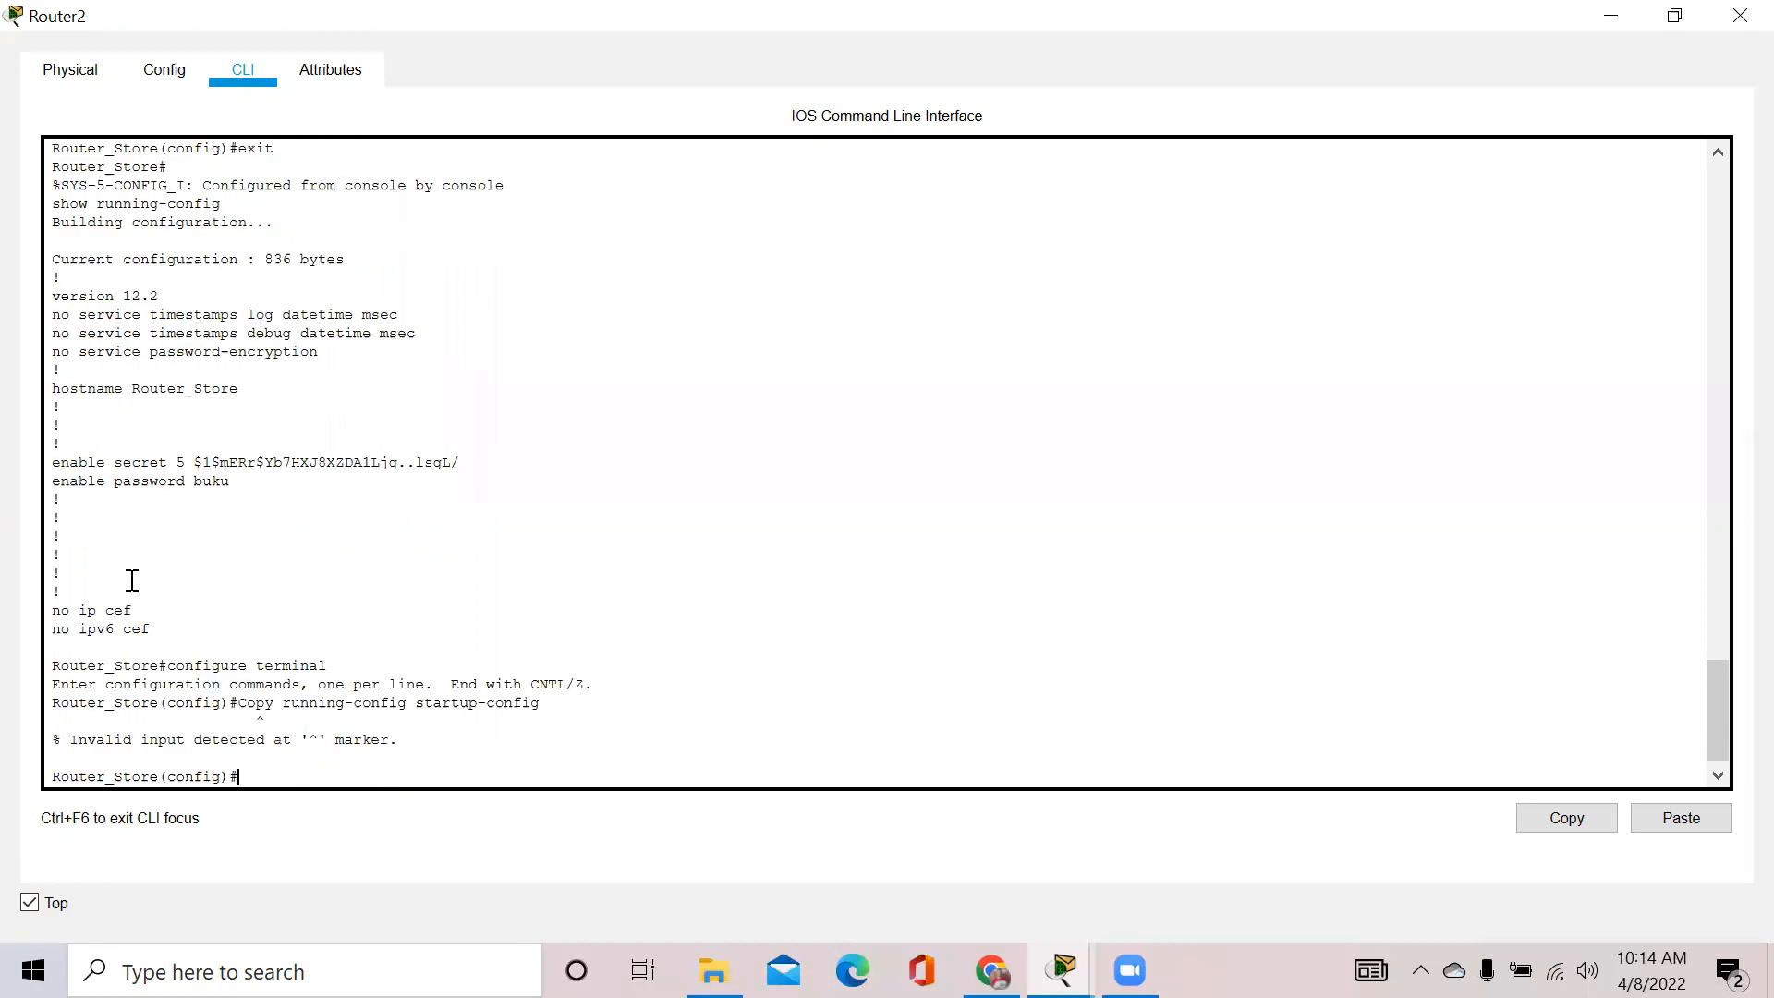
pyautogui.write('copy running-config startup-config')
pyautogui.press('Return')
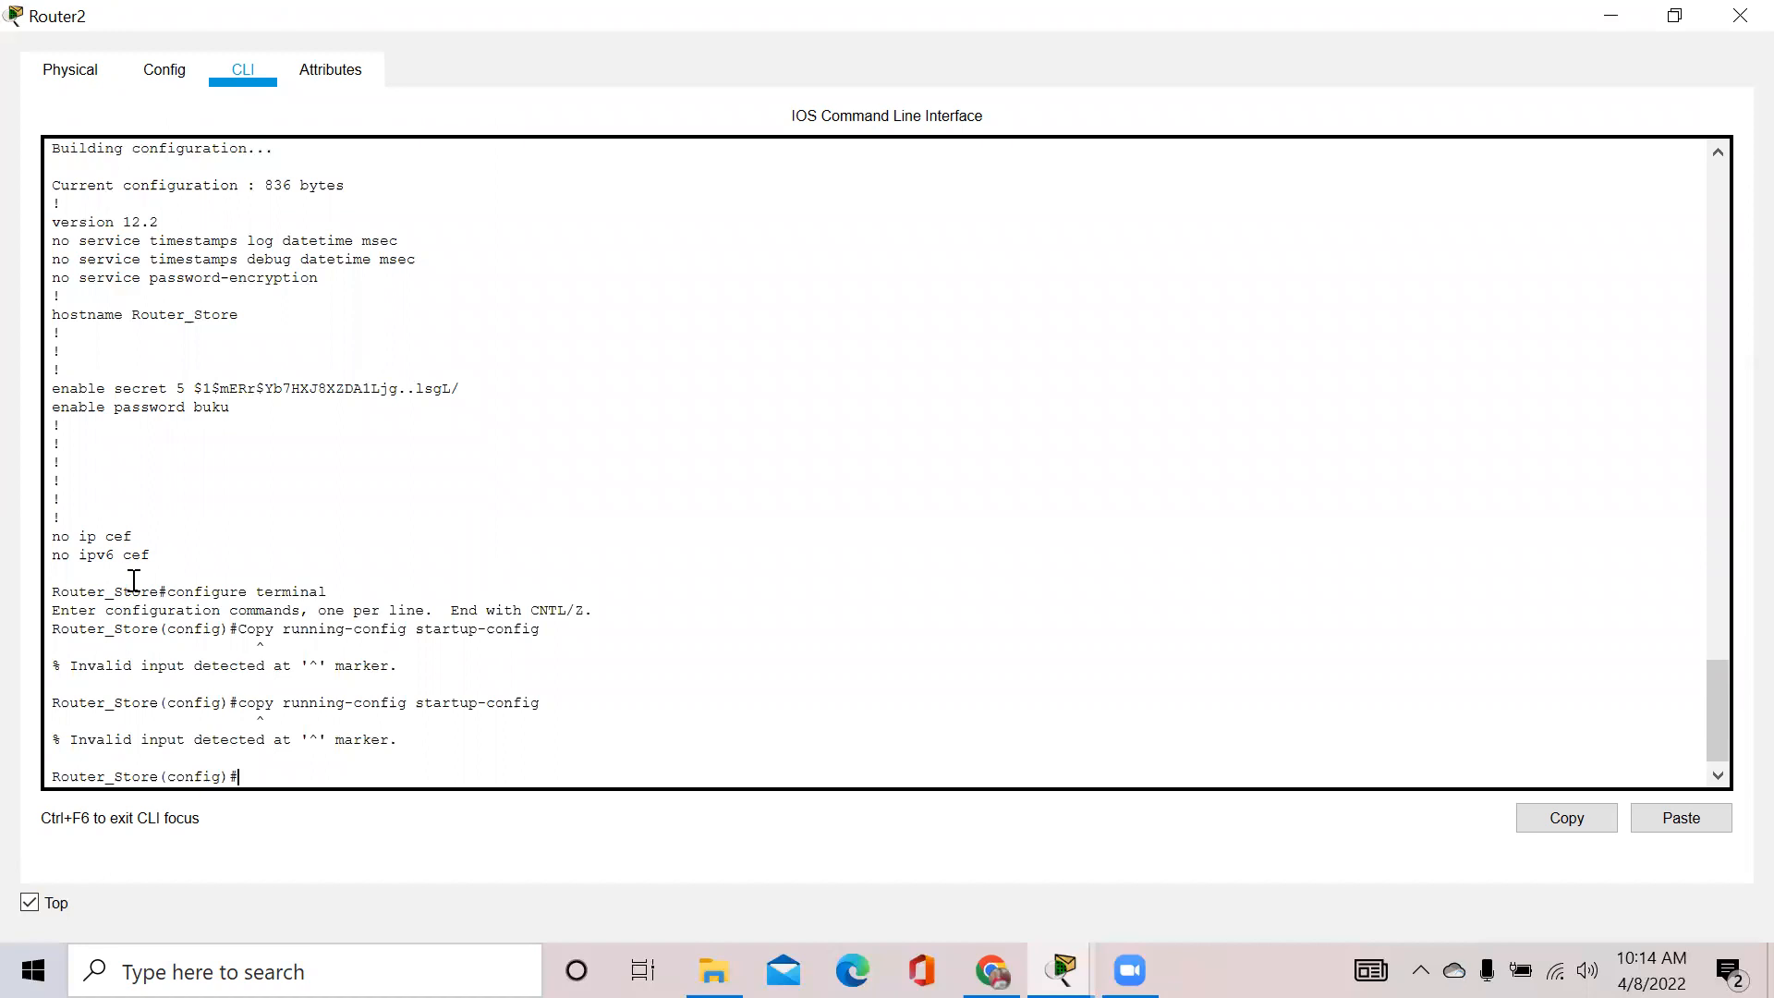
# Exit configuration mode, then re-enter global configuration with configure terminal
pyautogui.write('exit')
pyautogui.press('Return')
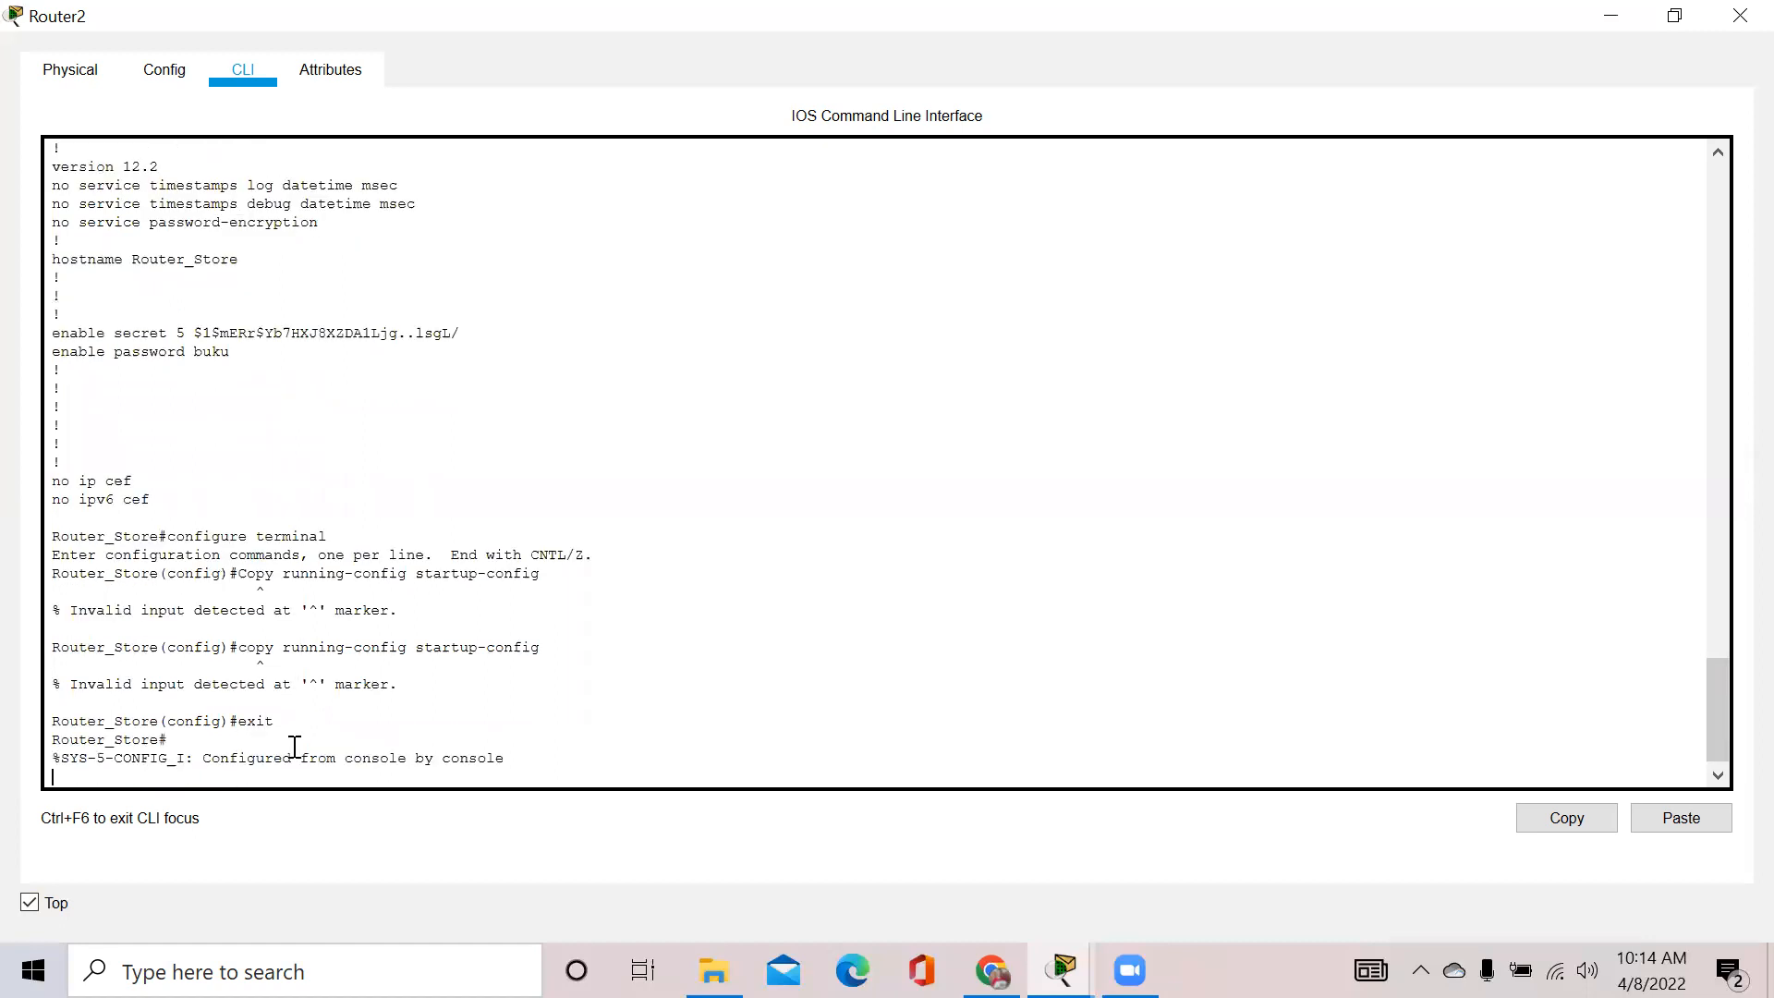
pyautogui.write('copy')
pyautogui.write('unning-config star')
pyautogui.press('BackSpace')
pyautogui.press('BackSpace')
pyautogui.press('BackSpace')
pyautogui.press('BackSpace')
pyautogui.press('BackSpace')
pyautogui.press('BackSpace')
pyautogui.press('BackSpace')
pyautogui.press('BackSpace')
pyautogui.press('BackSpace')
pyautogui.press('BackSpace')
pyautogui.press('BackSpace')
pyautogui.press('BackSpace')
pyautogui.press('BackSpace')
pyautogui.press('BackSpace')
pyautogui.press('BackSpace')
pyautogui.press('BackSpace')
pyautogui.press('BackSpace')
pyautogui.press('BackSpace')
pyautogui.press('BackSpace')
pyautogui.press('BackSpace')
pyautogui.write('configure terminal')
pyautogui.press('Return')
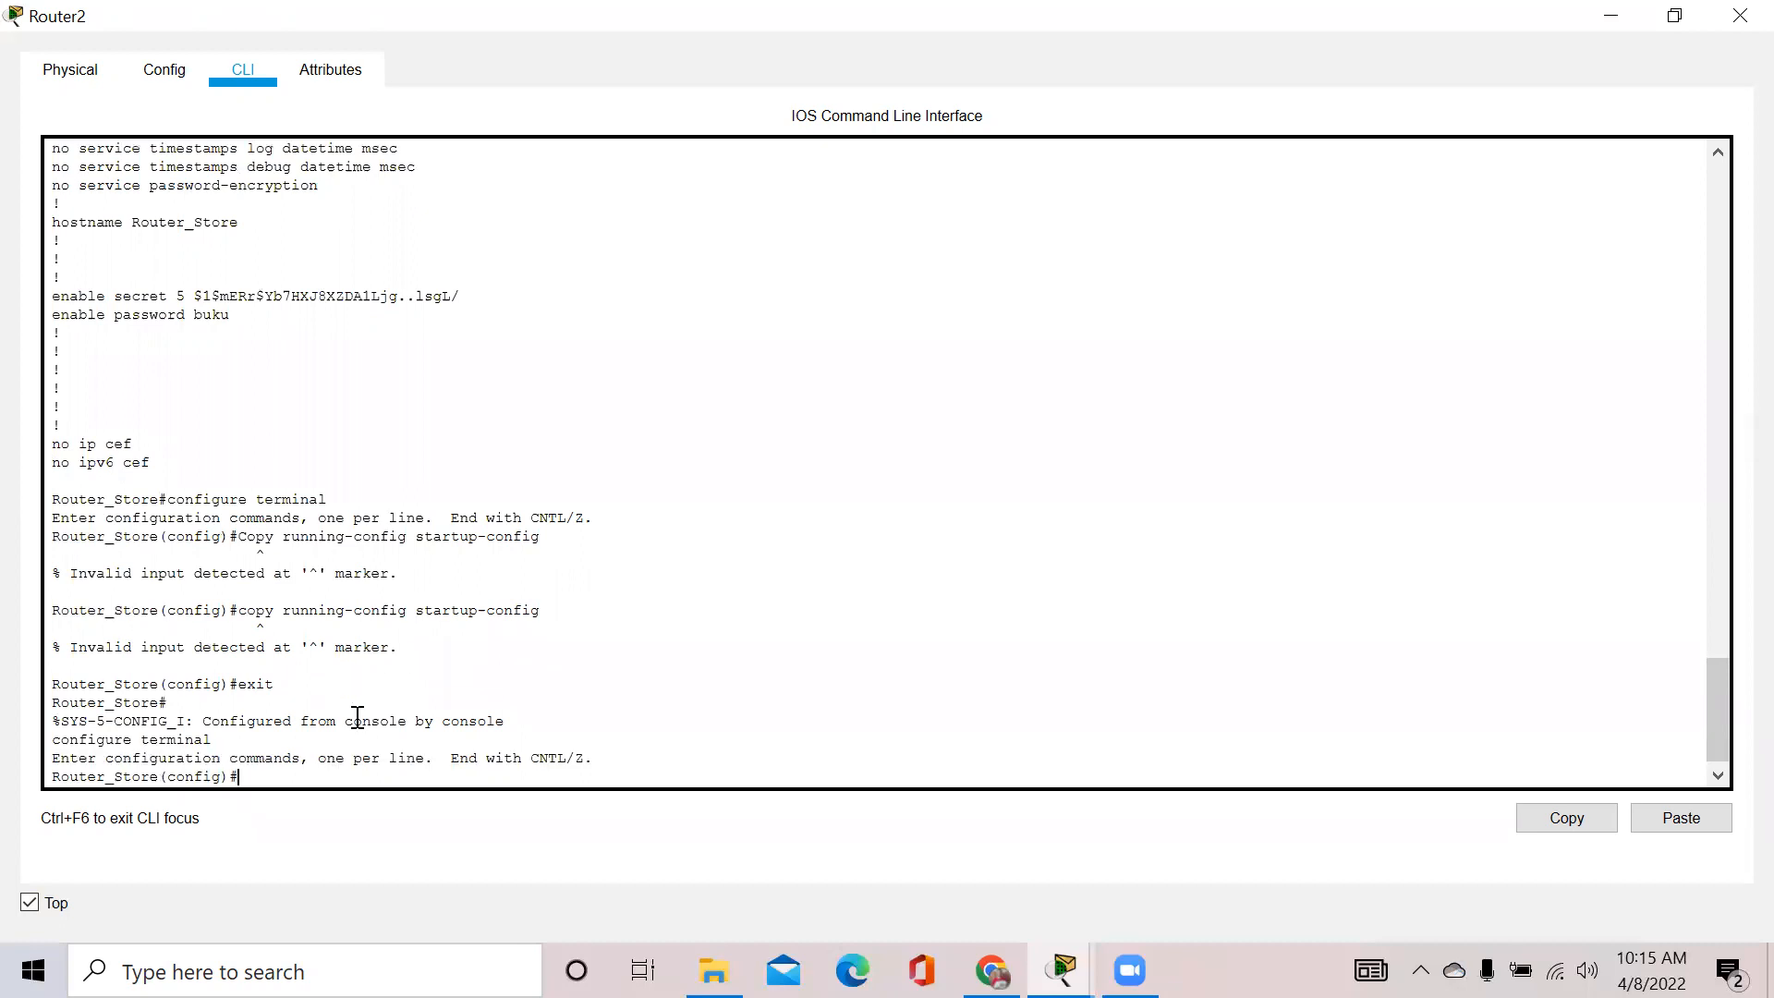
# Try copy running-config startup config again, get rejected, and exit back to Router_Store#
pyautogui.write('copy running-config startup config')
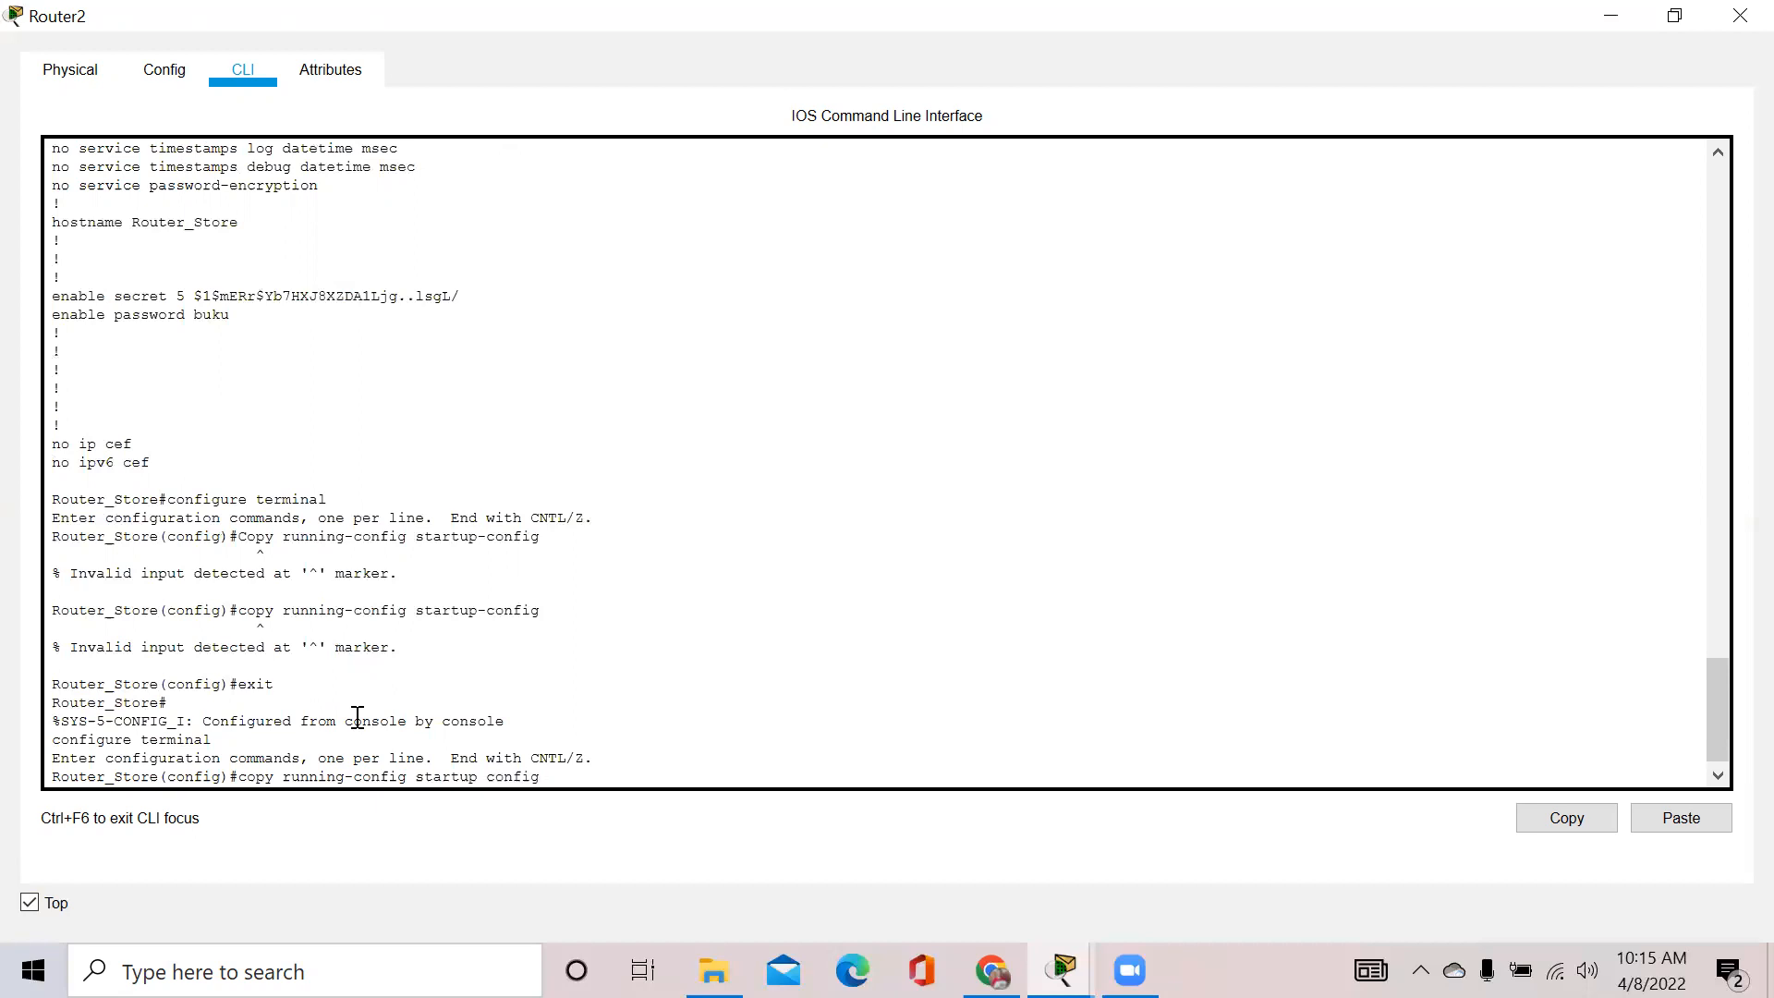
pyautogui.press('Return')
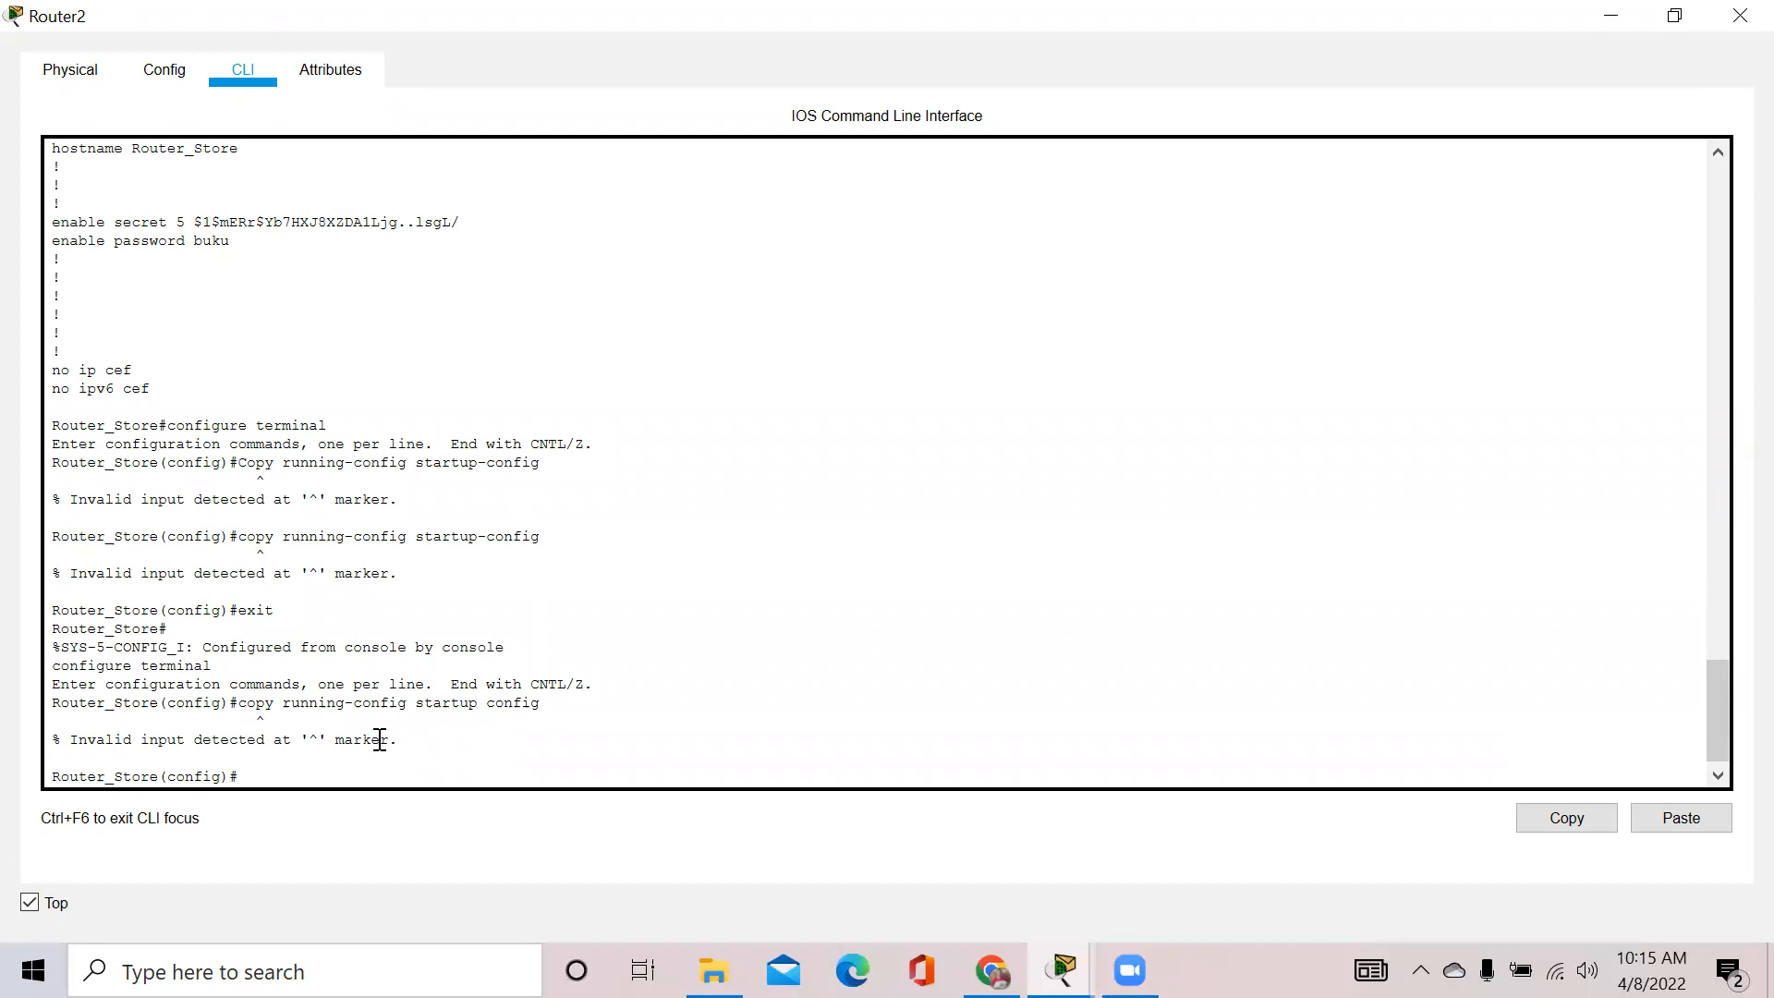
pyautogui.write('exit')
pyautogui.press('Return')
pyautogui.write('copy runni')
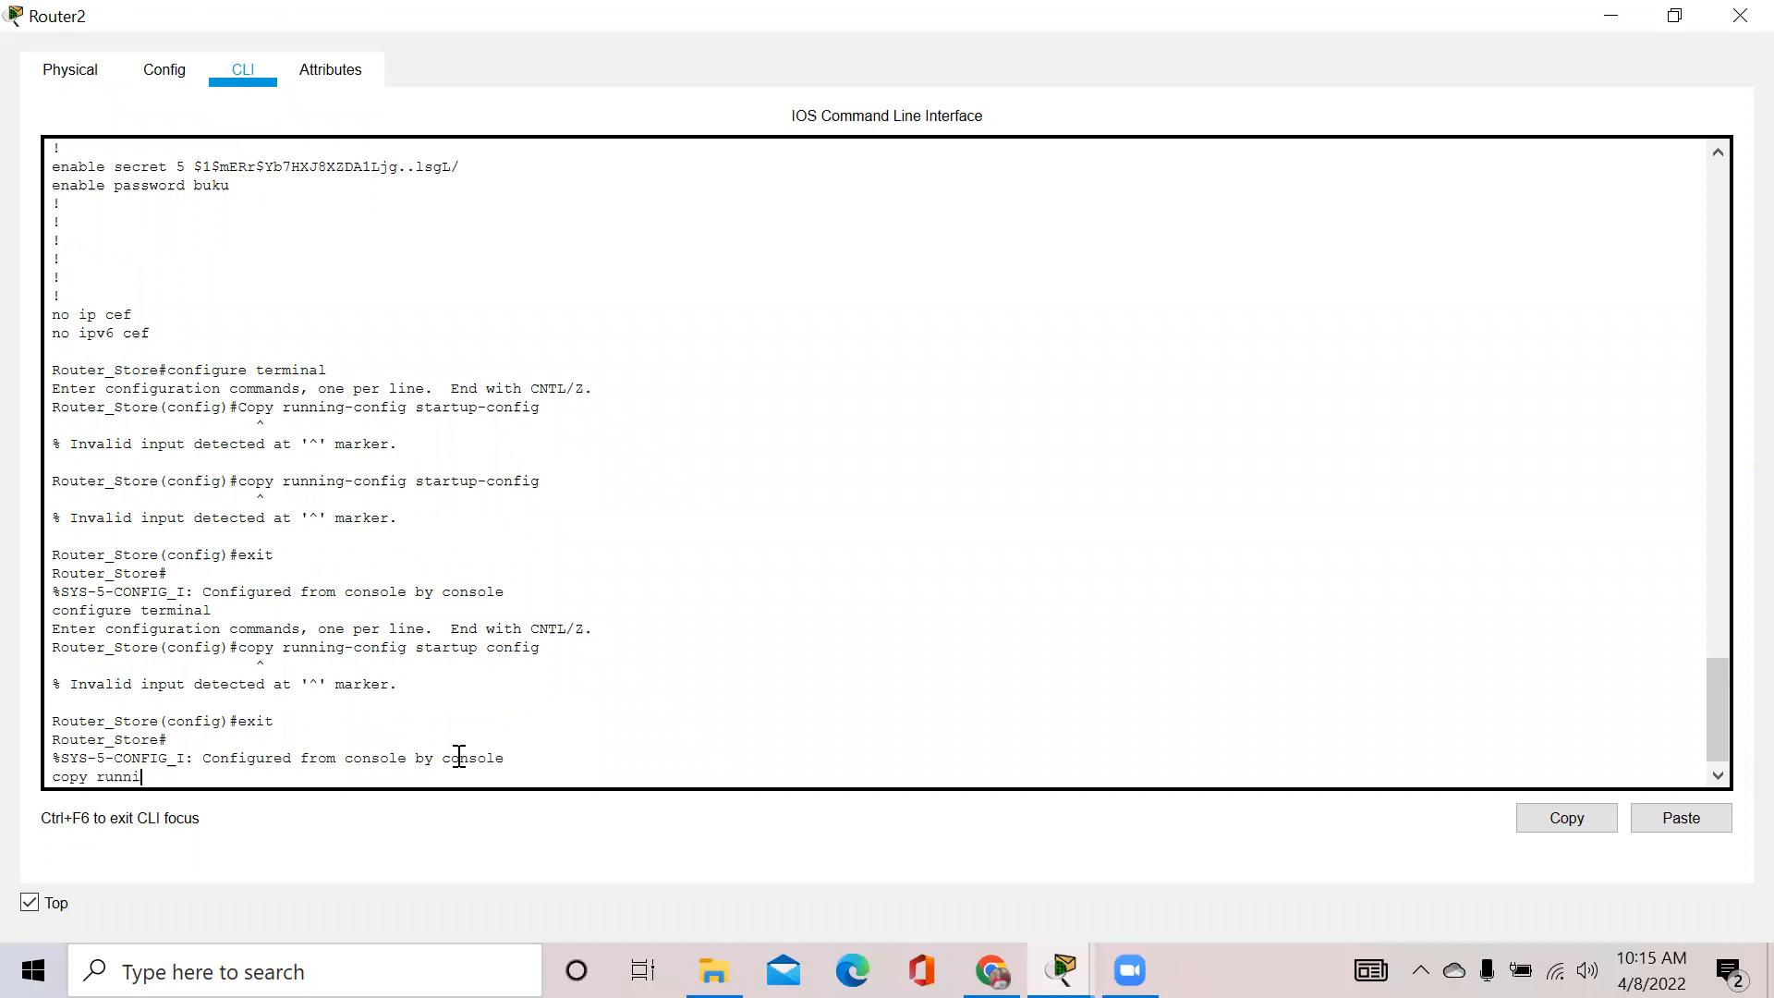
pyautogui.write('ng config startup')
# Run copy running-config startup-config and accept the startup-config destination, building [OK]
pyautogui.press('BackSpace')
pyautogui.press('BackSpace')
pyautogui.press('BackSpace')
pyautogui.press('BackSpace')
pyautogui.press('BackSpace')
pyautogui.press('BackSpace')
pyautogui.press('BackSpace')
pyautogui.write('Startup-config')
pyautogui.press('Return')
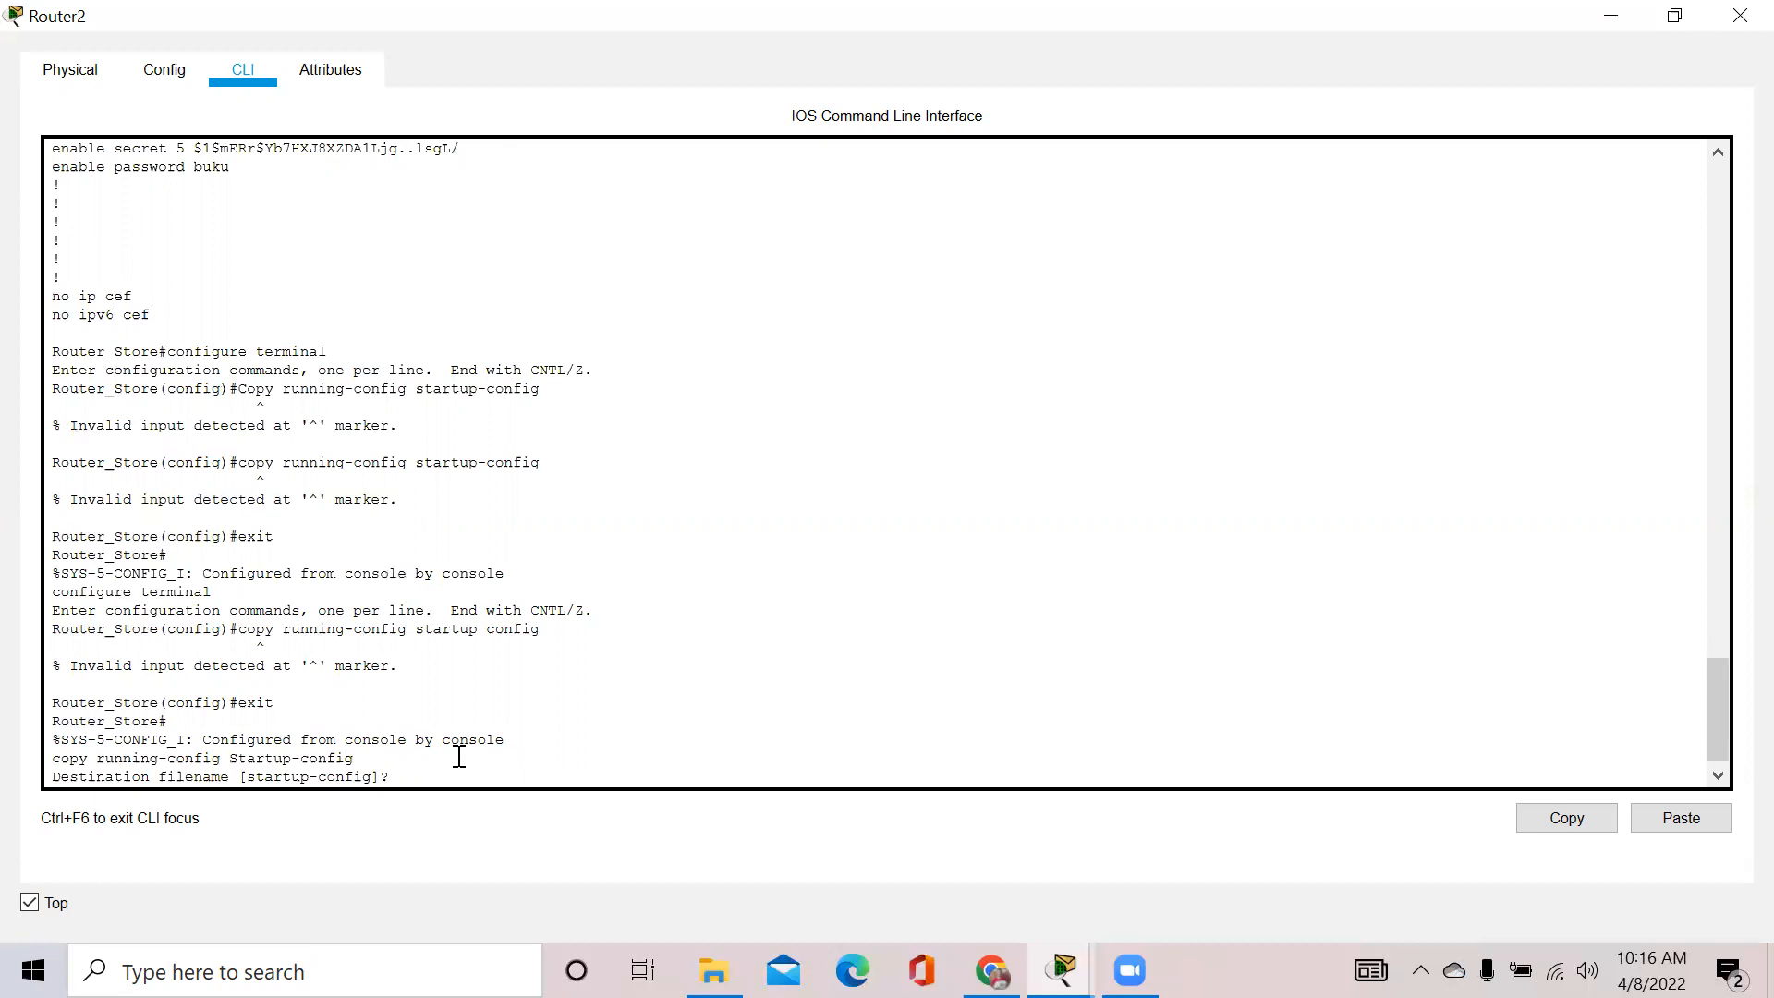
pyautogui.press('Return')
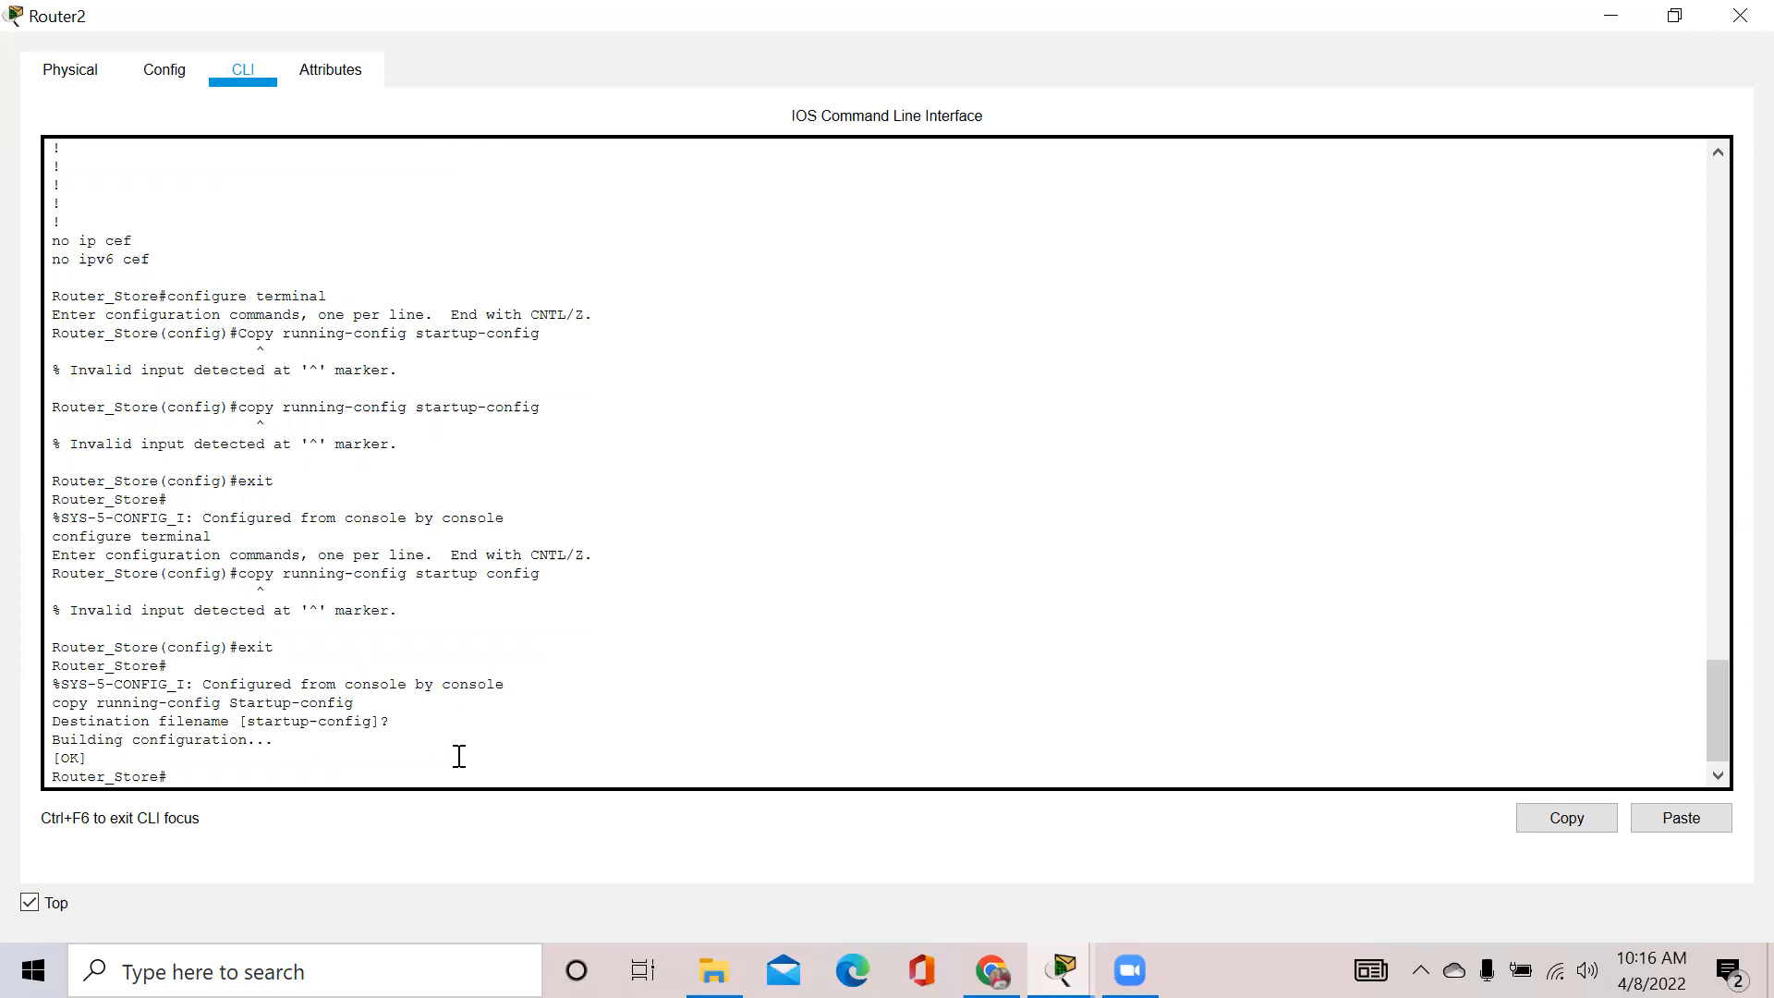
# Power-cycle Router_Store from the Physical view and return to the CLI to watch it boot
pyautogui.click(50, 67)
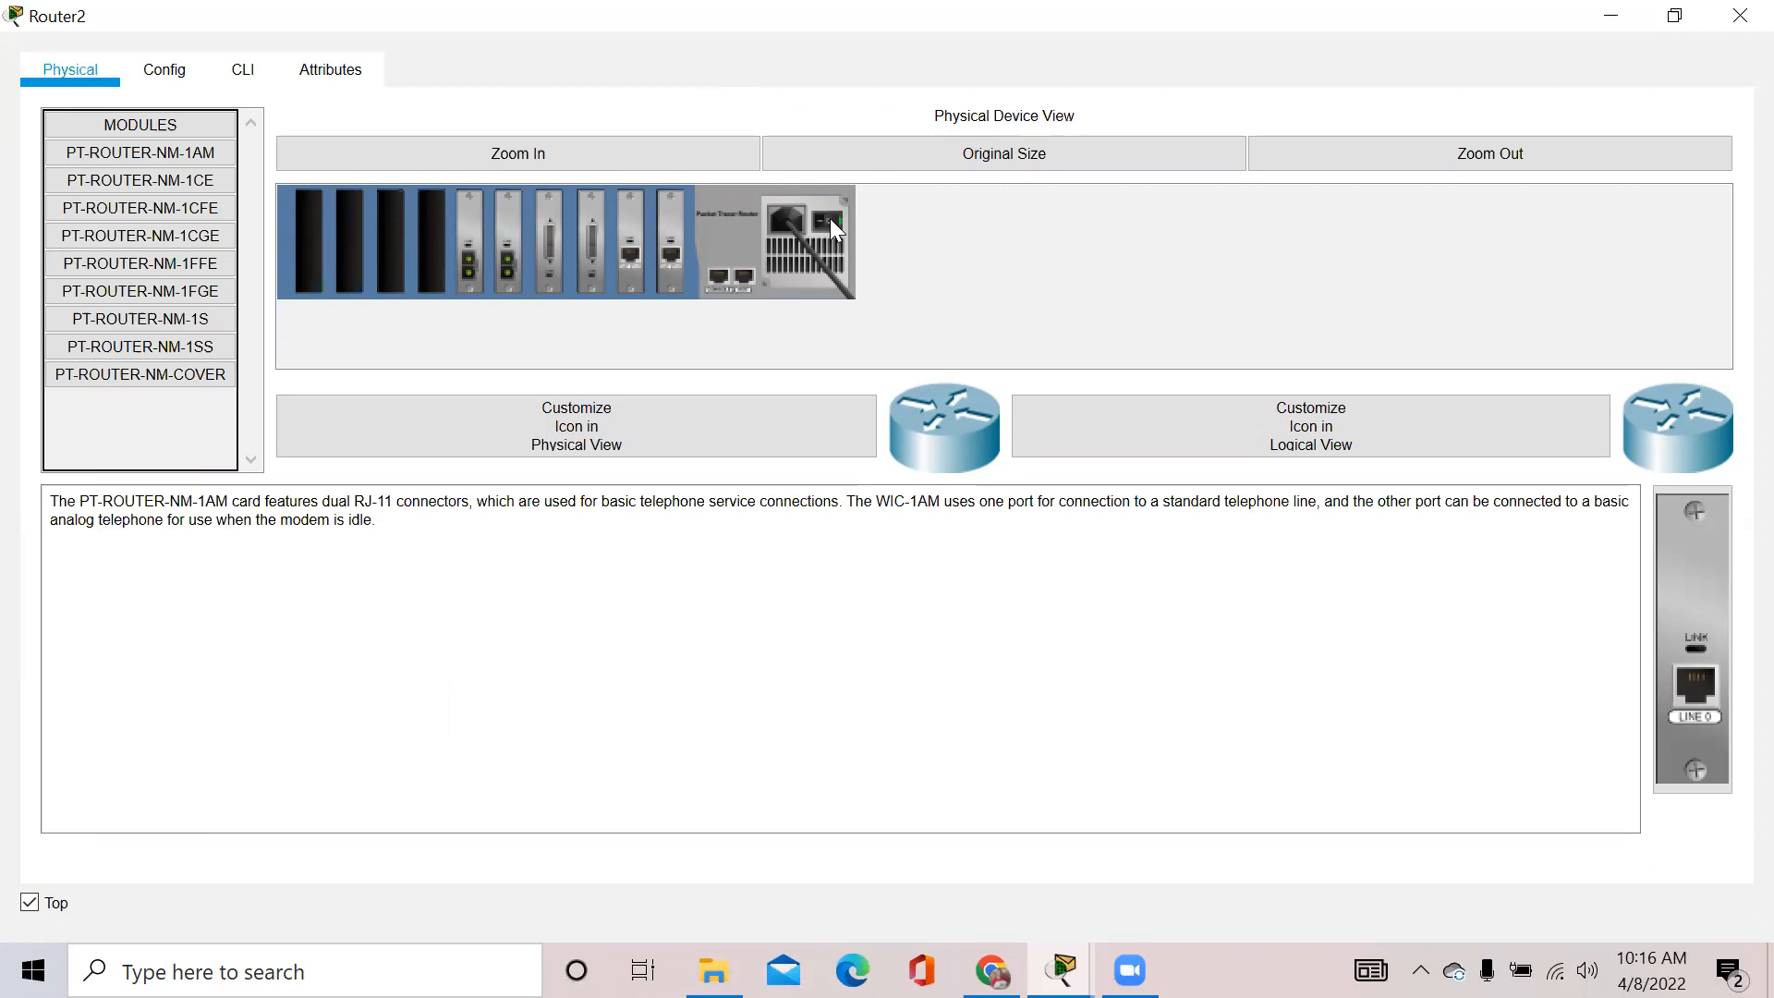
pyautogui.click(242, 78)
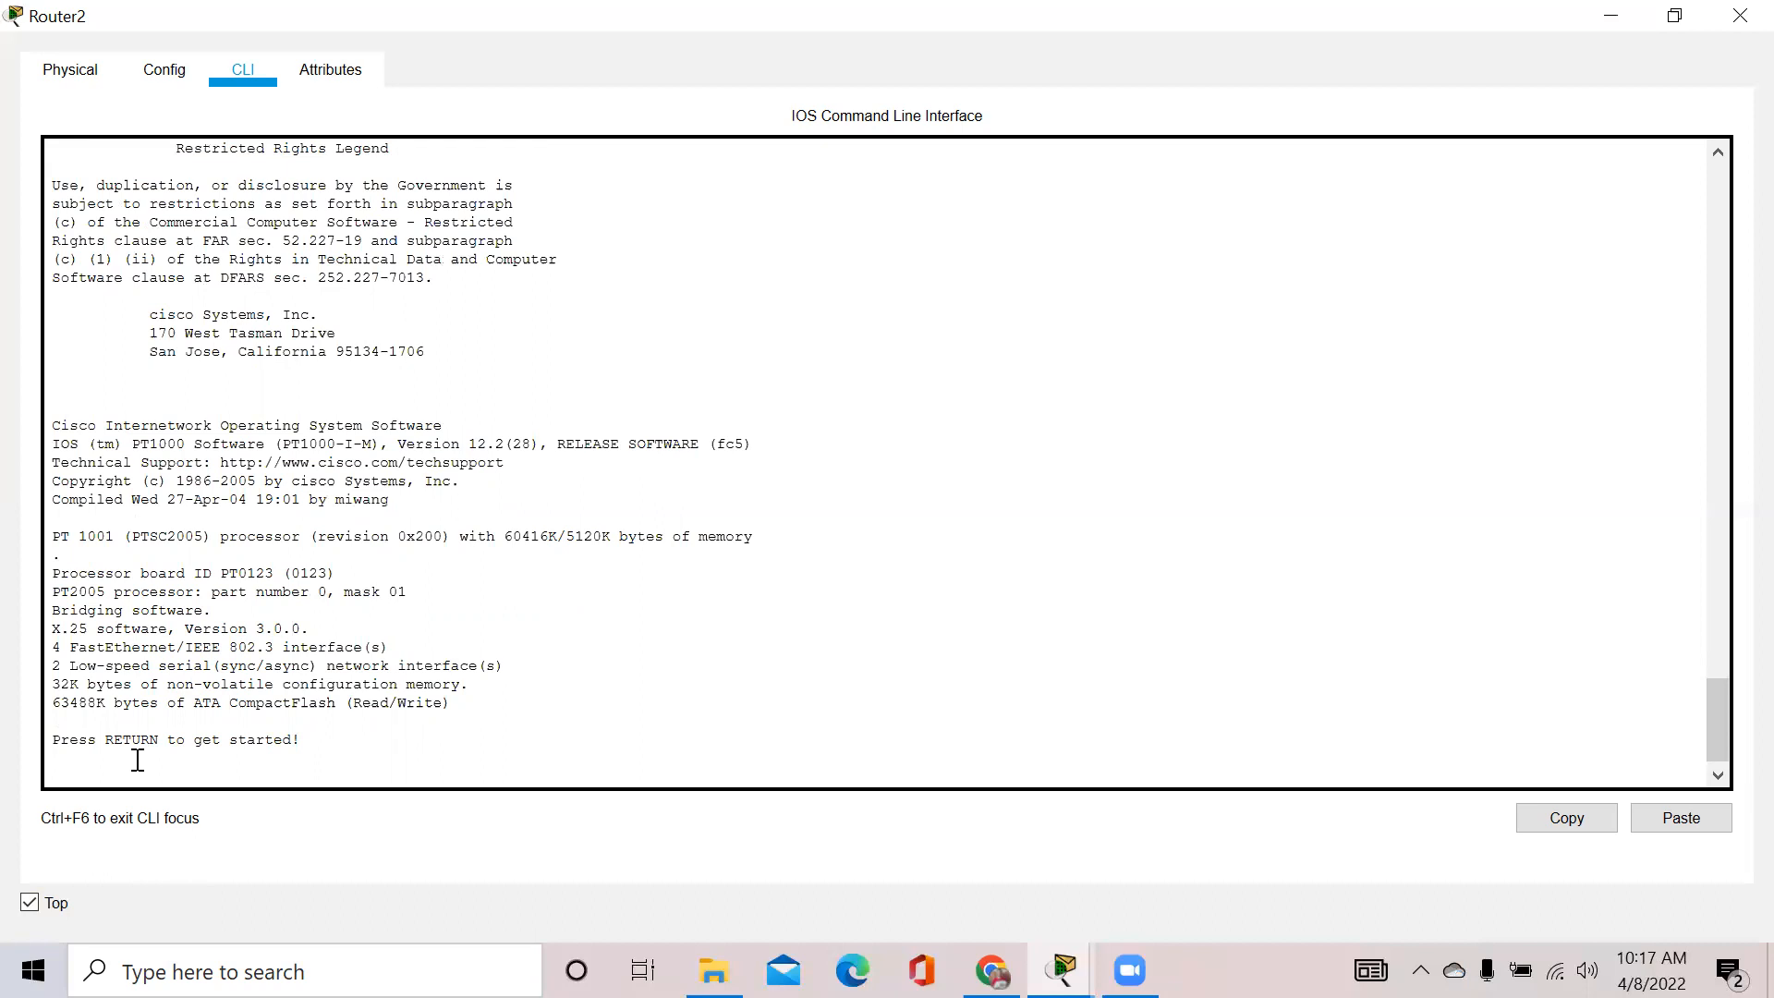
# Log back in with the console password, then run enable with the secret to reach Router_Store#
pyautogui.press('Return')
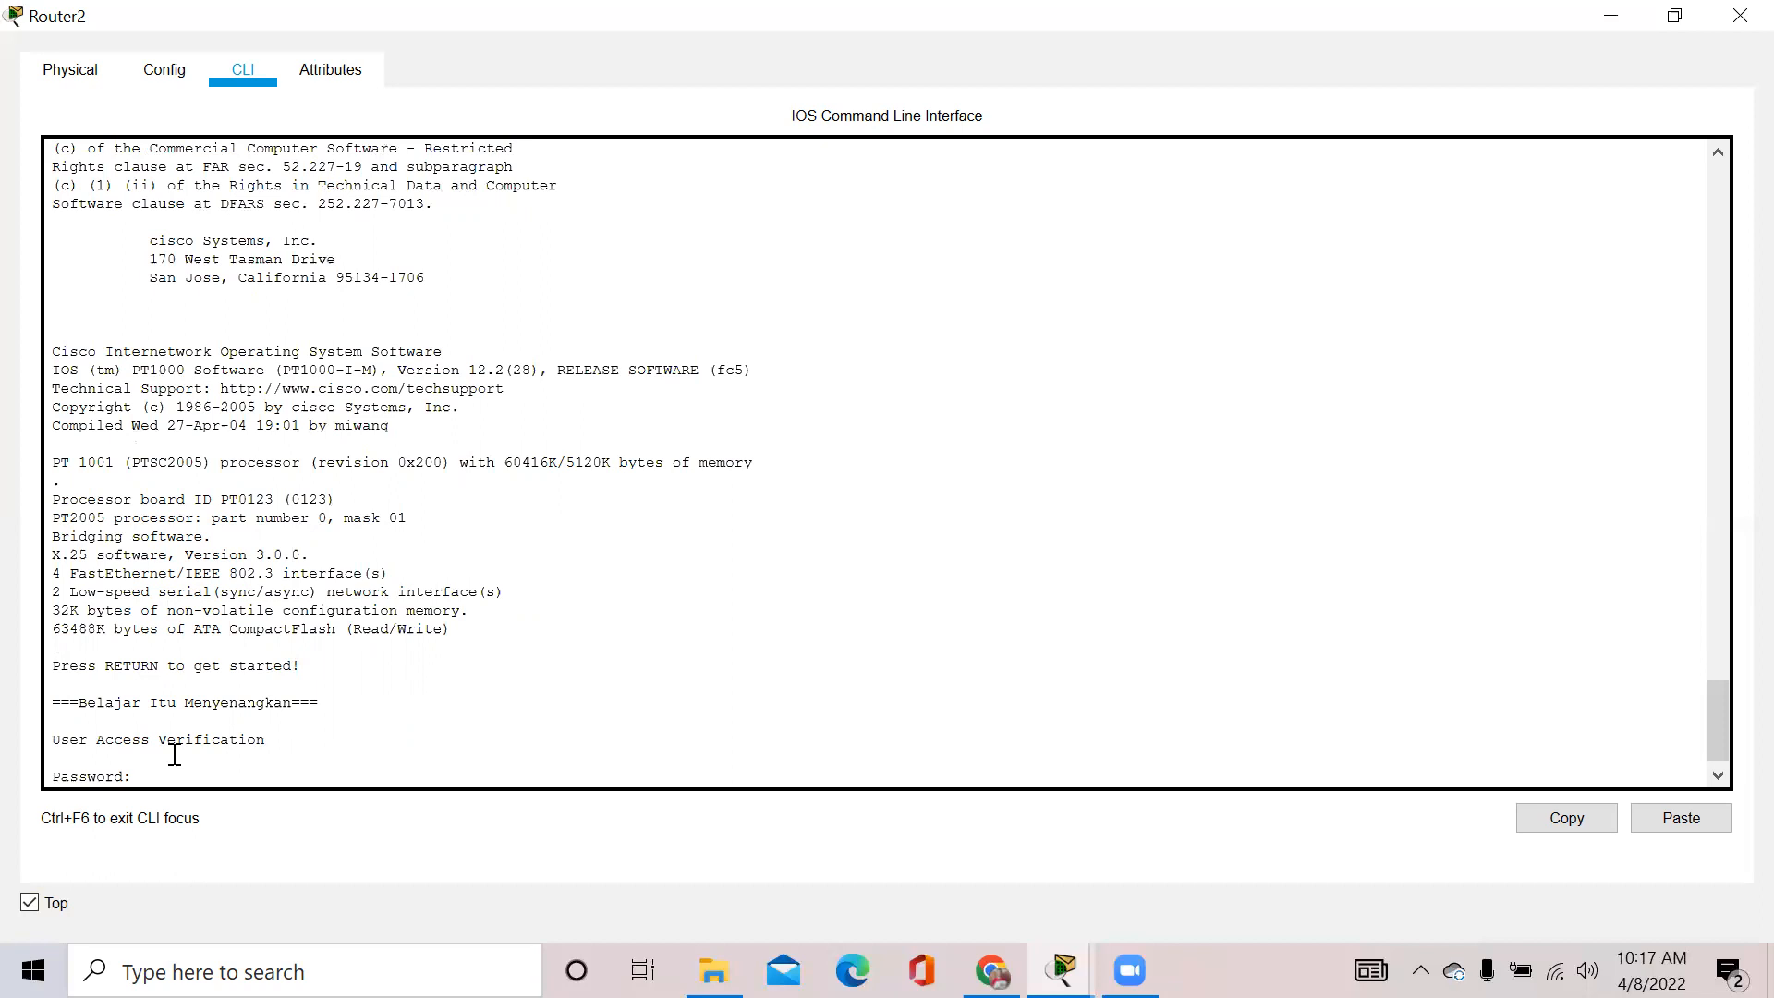
pyautogui.press('Return')
pyautogui.write('enable')
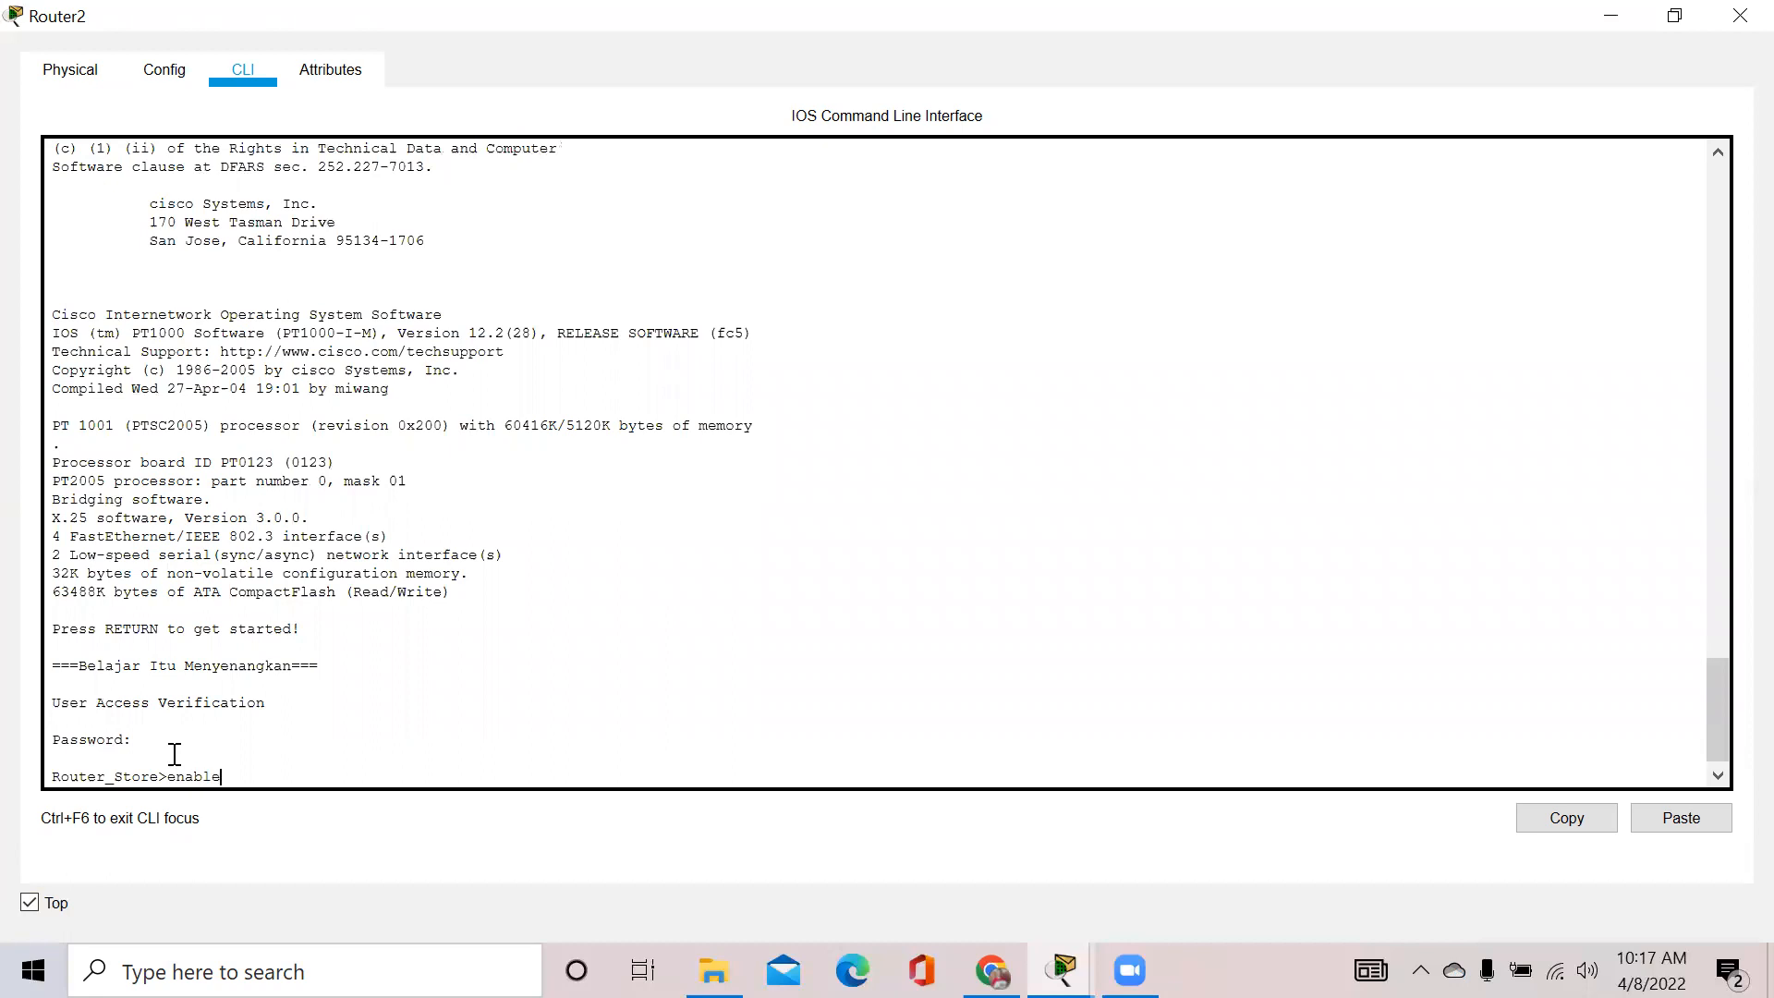
pyautogui.press('Return')
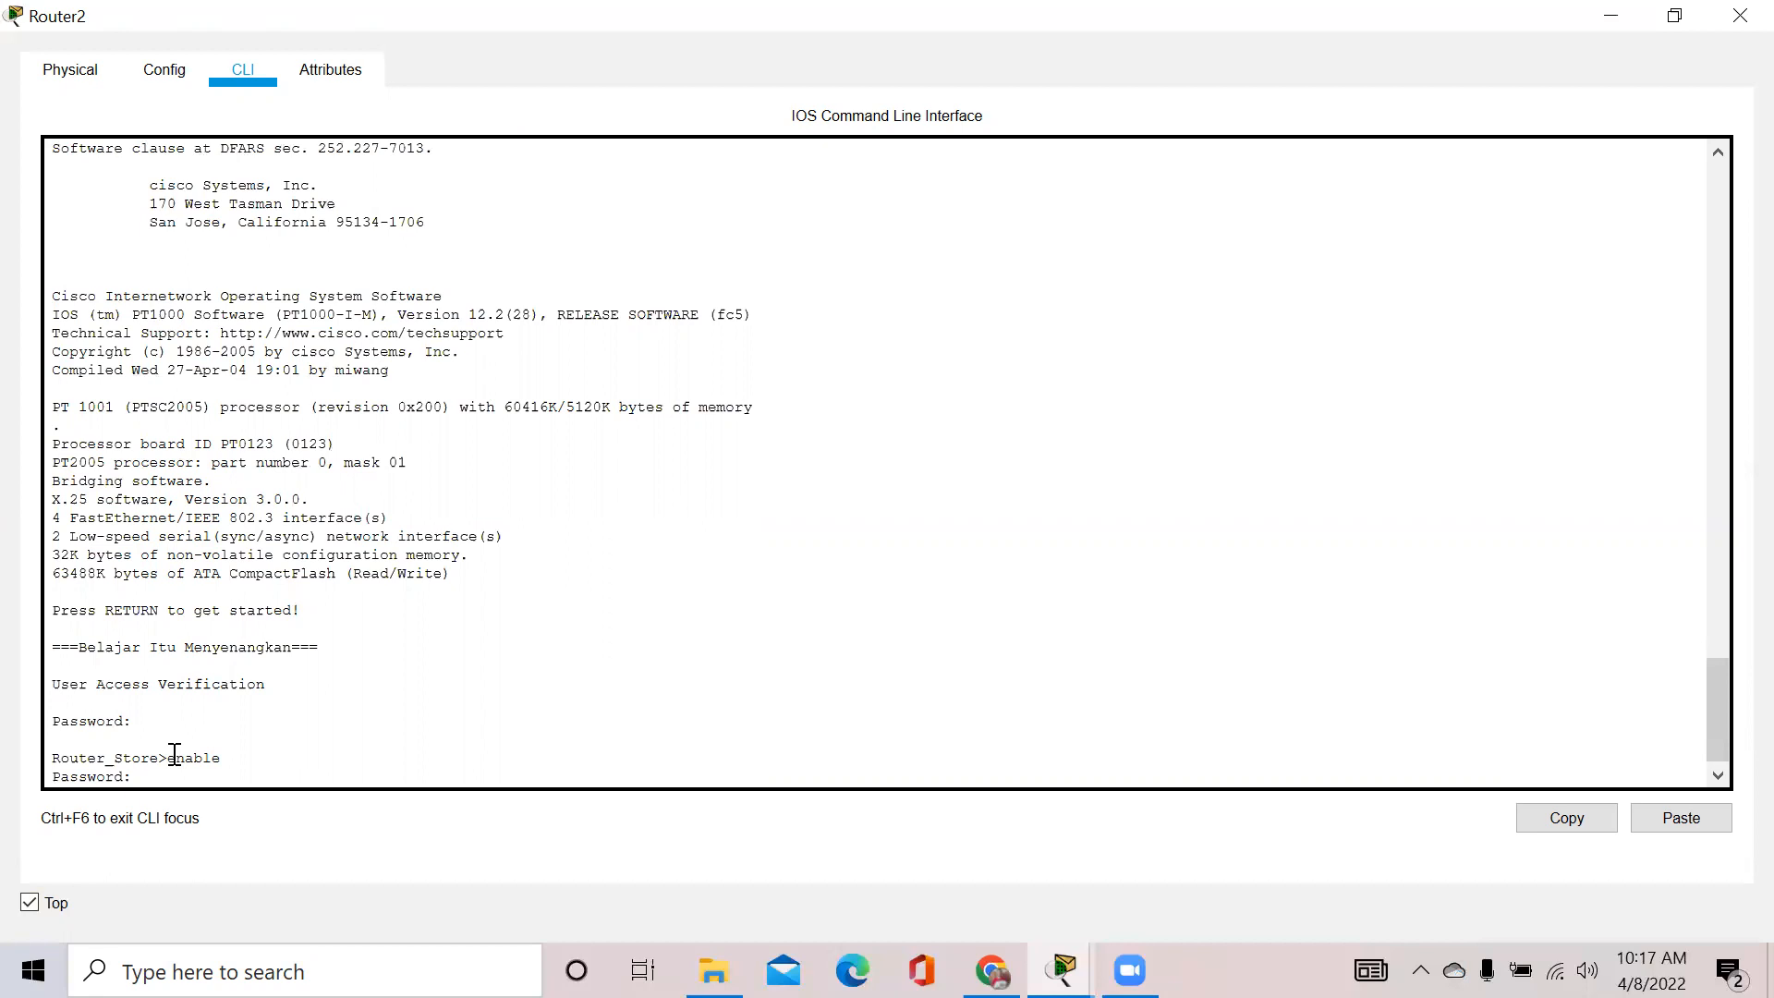
pyautogui.press('Return')
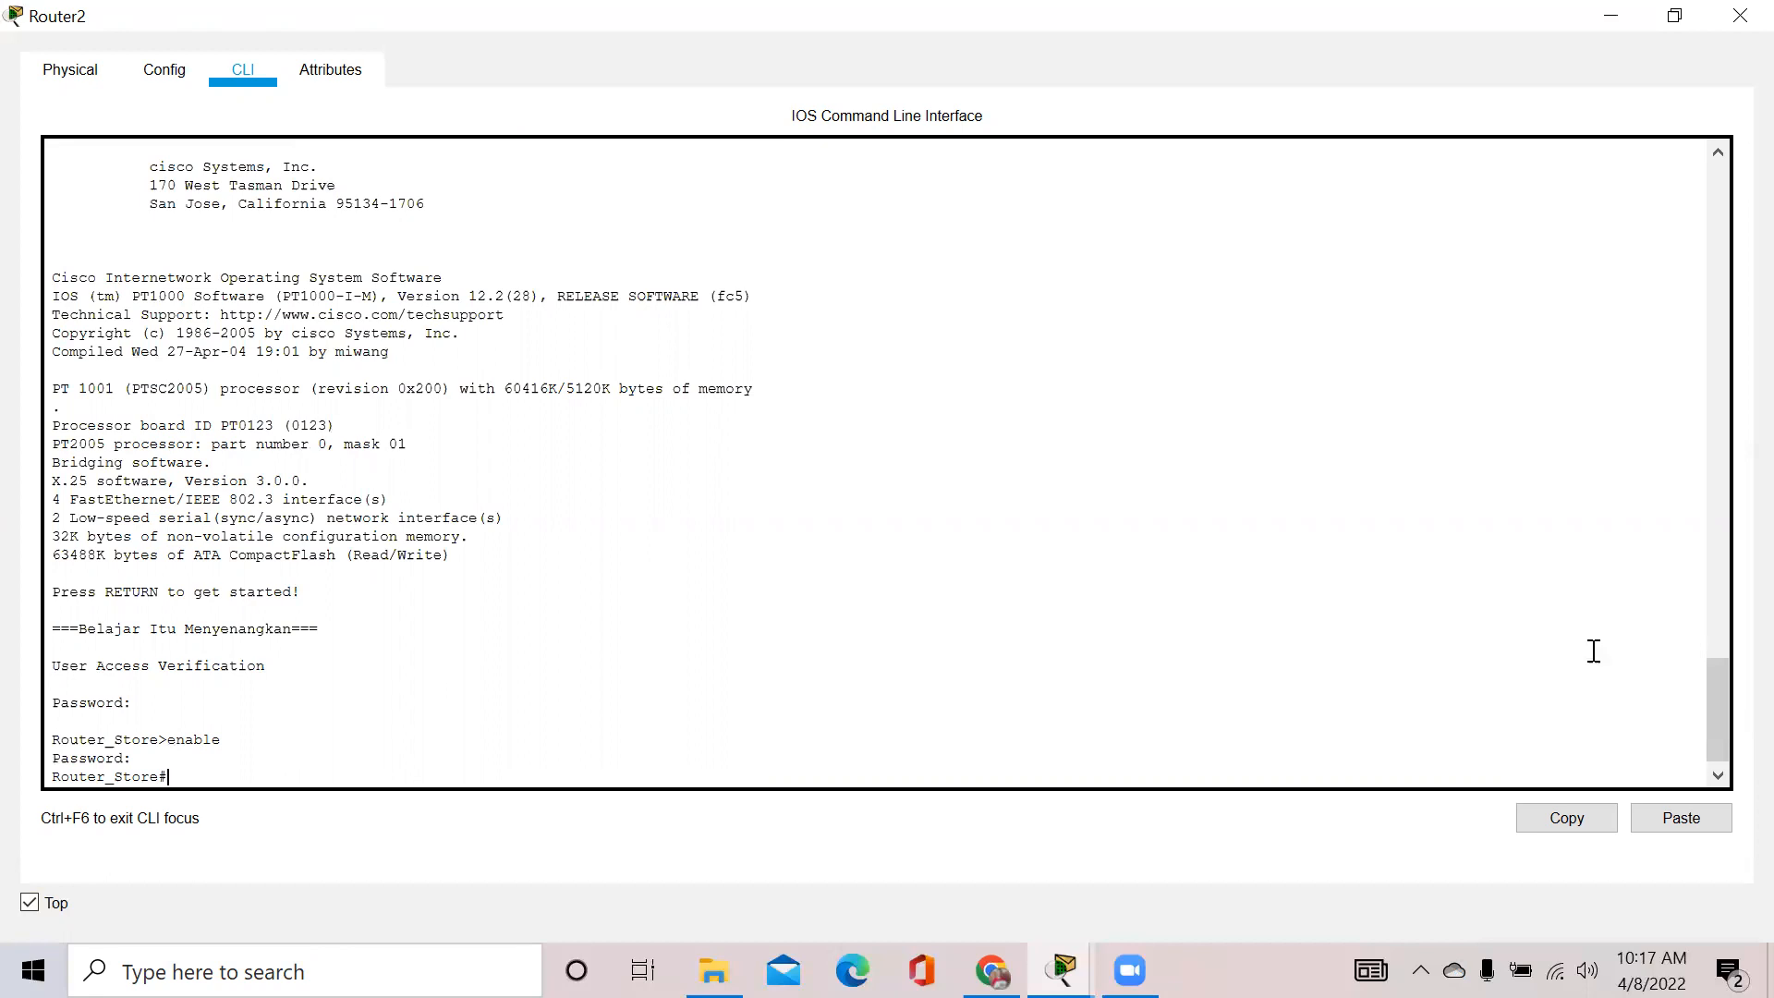
# Scroll back through the boot text, then restore the Router2 window to normal size
pyautogui.moveTo(1717, 697); pyautogui.dragTo(1721, 643)
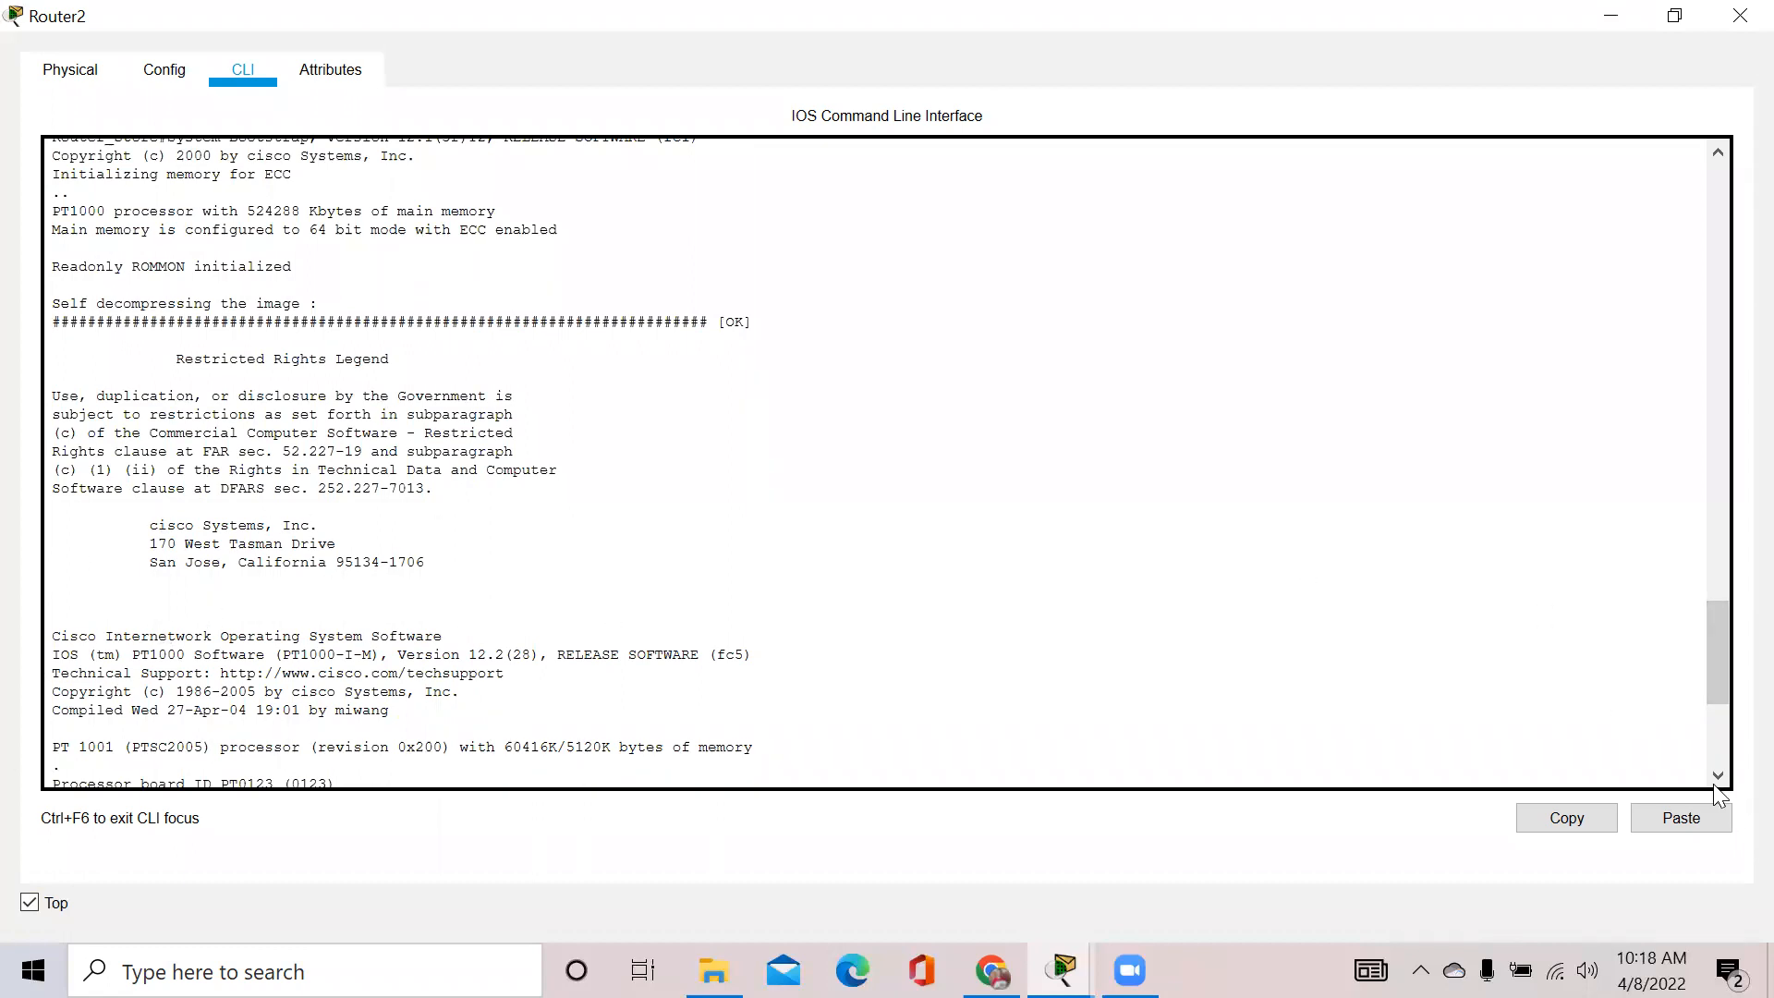
pyautogui.moveTo(1716, 664); pyautogui.dragTo(1713, 729)
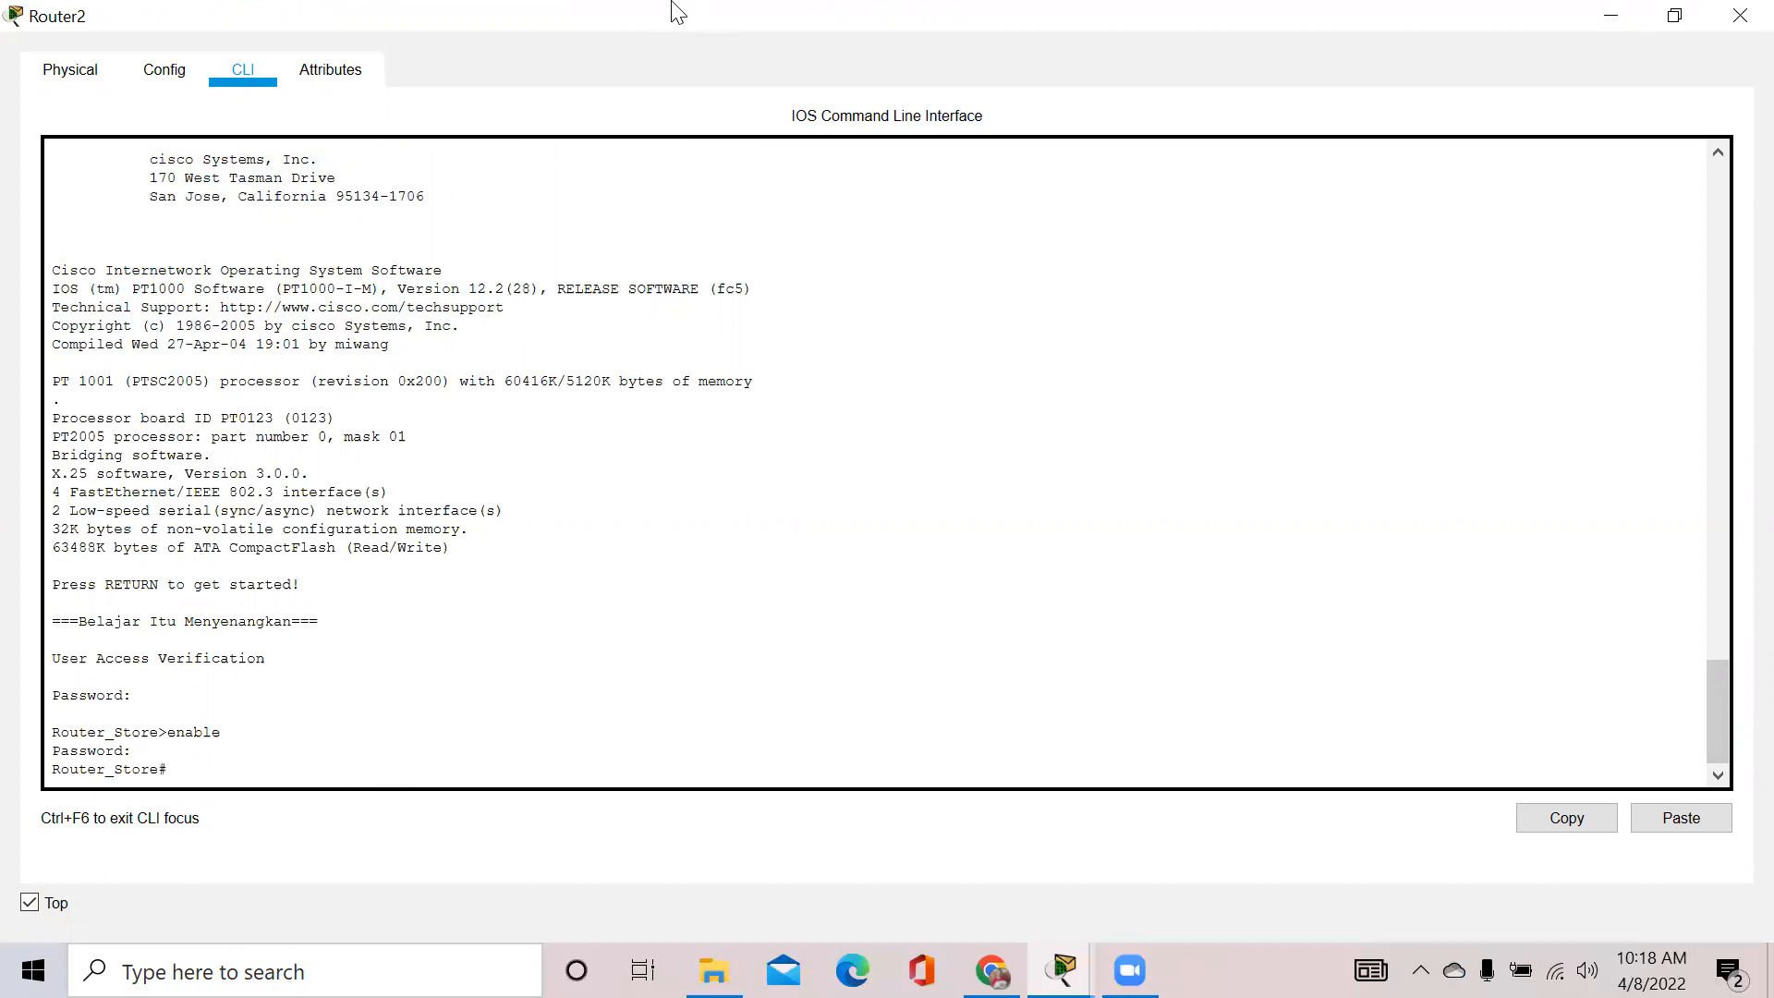
pyautogui.doubleClick(1182, 4)
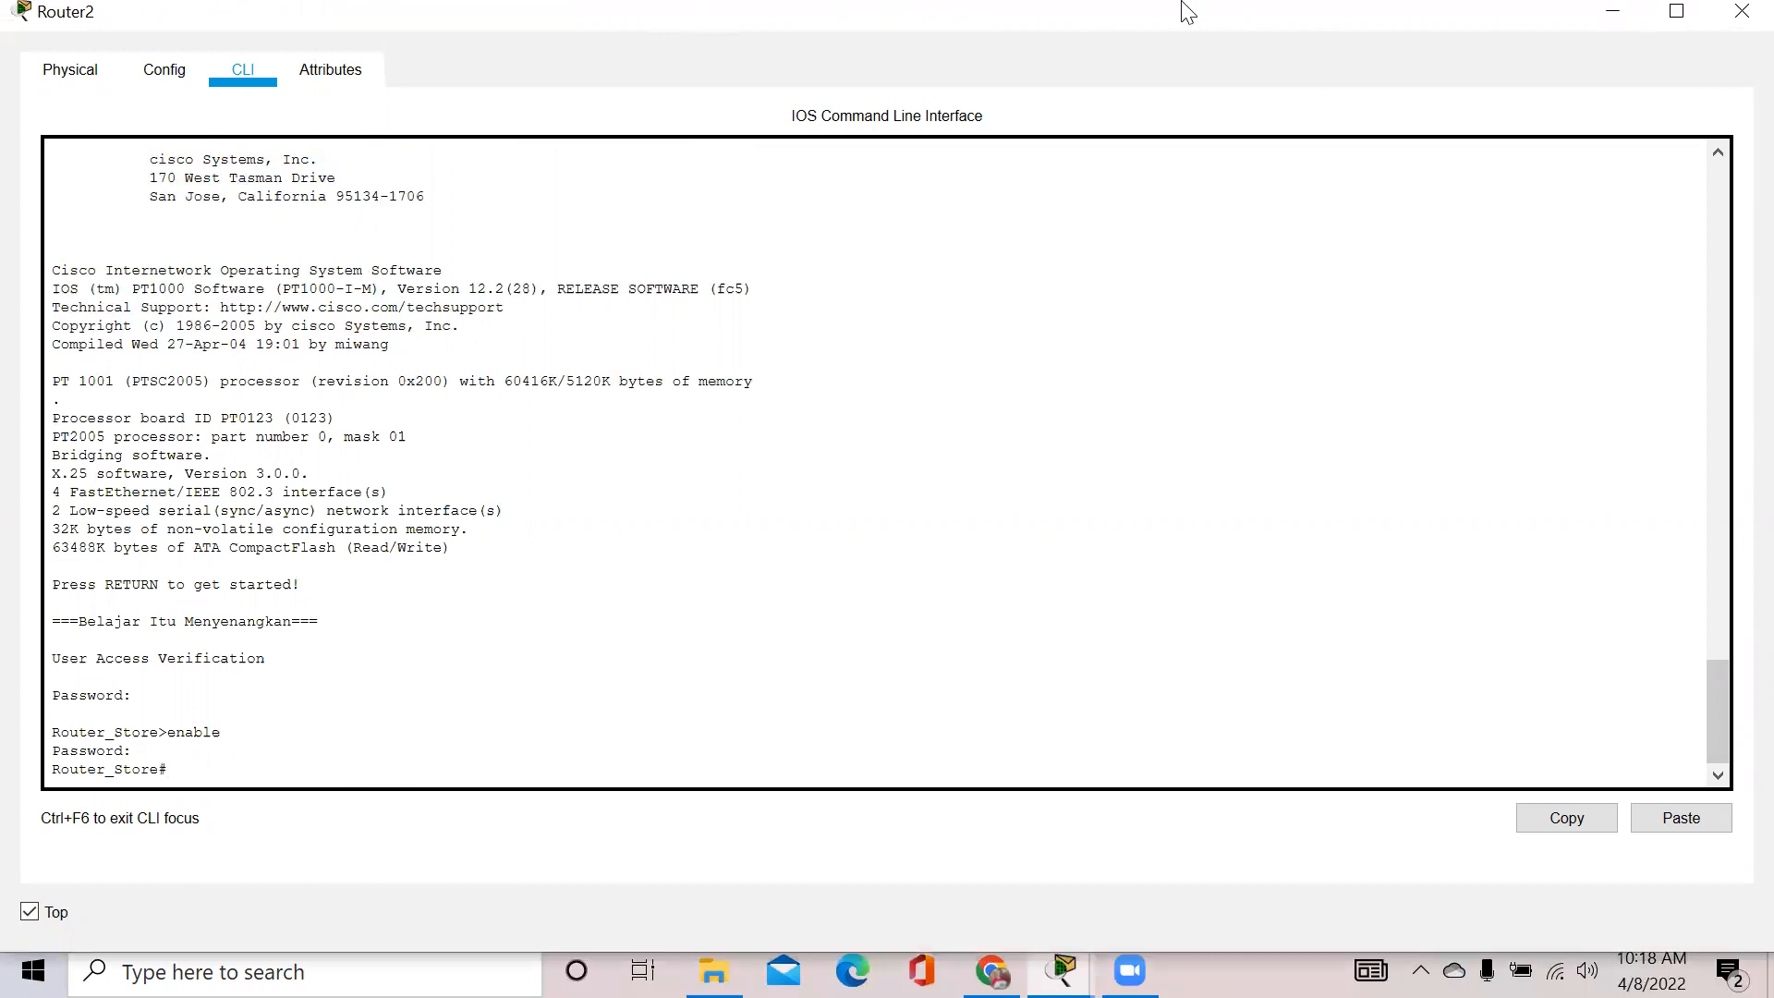